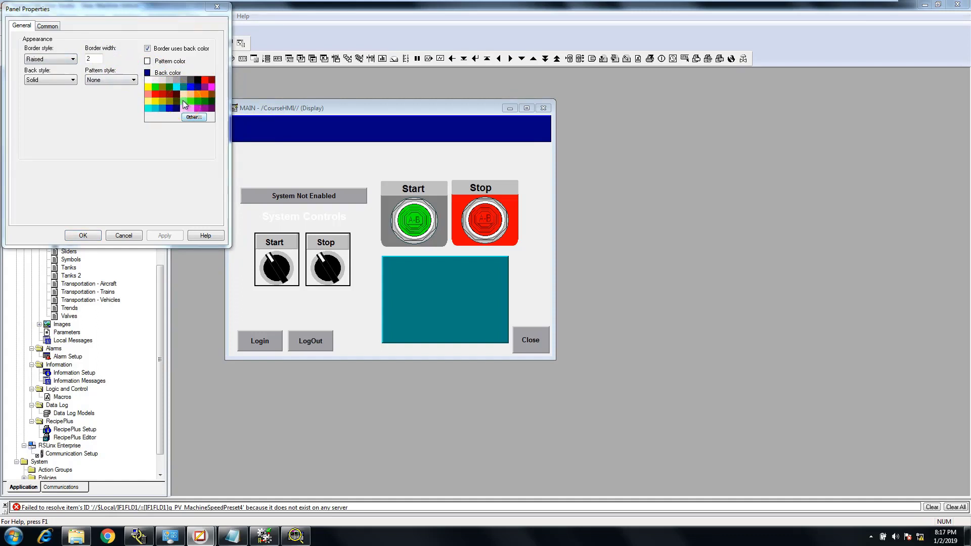
# Set the header panel's back style to Transparent and make its back color and border color black
pyautogui.click(70, 81)
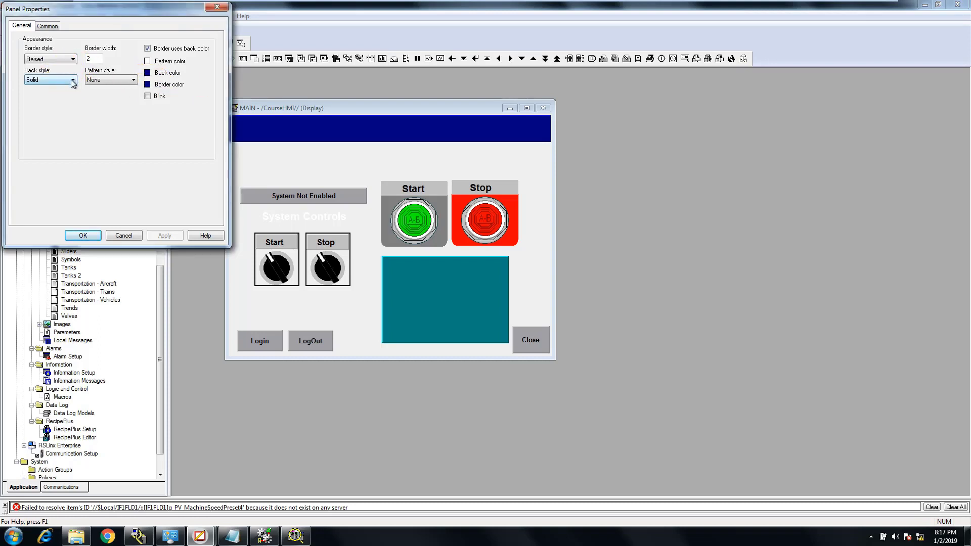
pyautogui.click(74, 81)
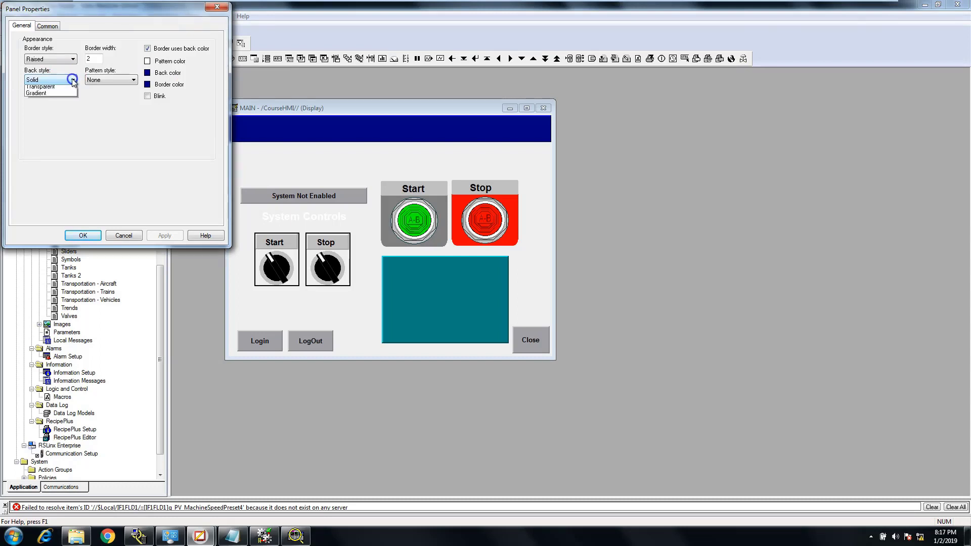
pyautogui.click(70, 95)
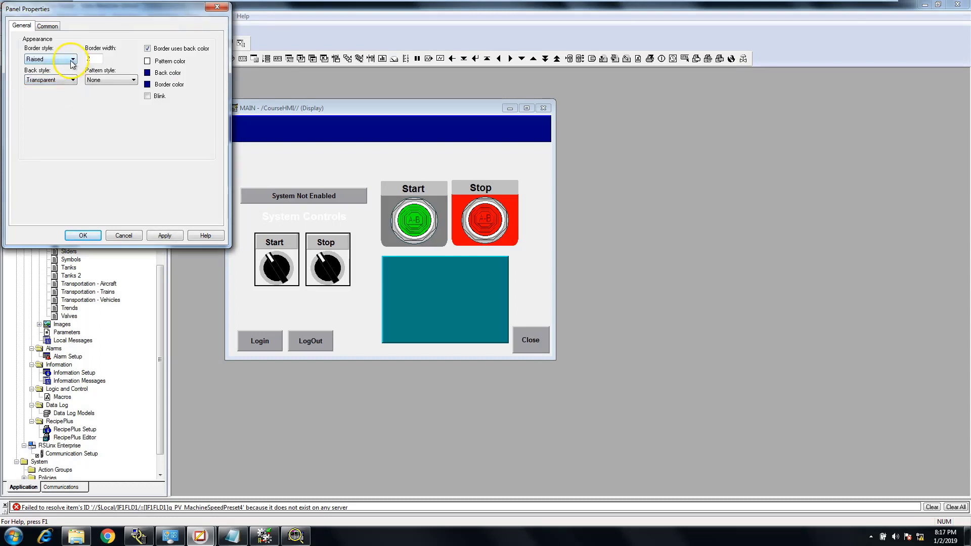
pyautogui.click(147, 73)
pyautogui.click(201, 81)
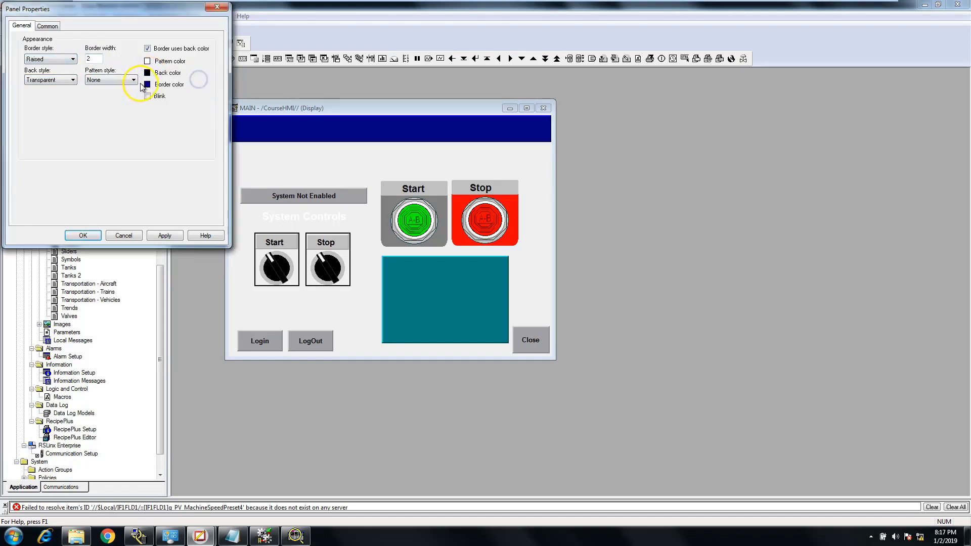
pyautogui.click(147, 85)
pyautogui.click(191, 95)
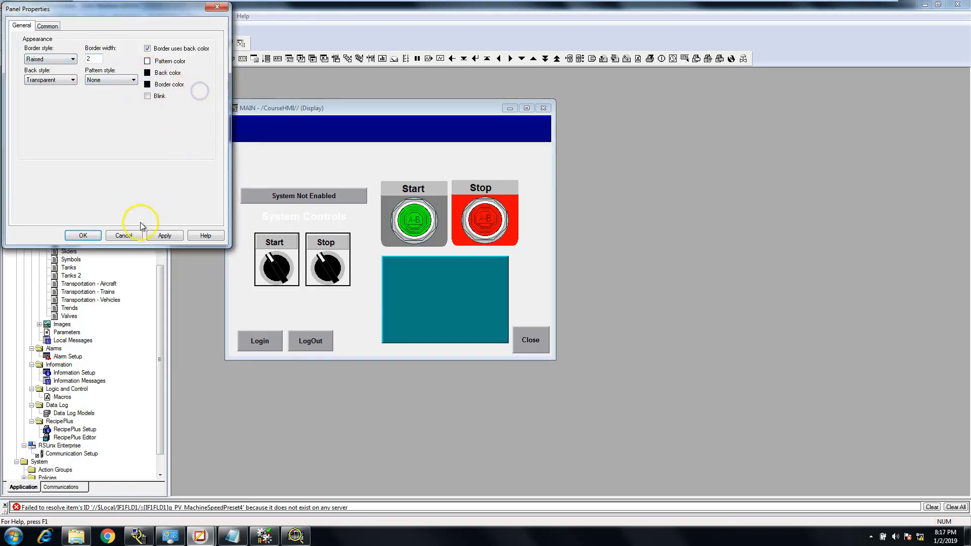
pyautogui.click(164, 235)
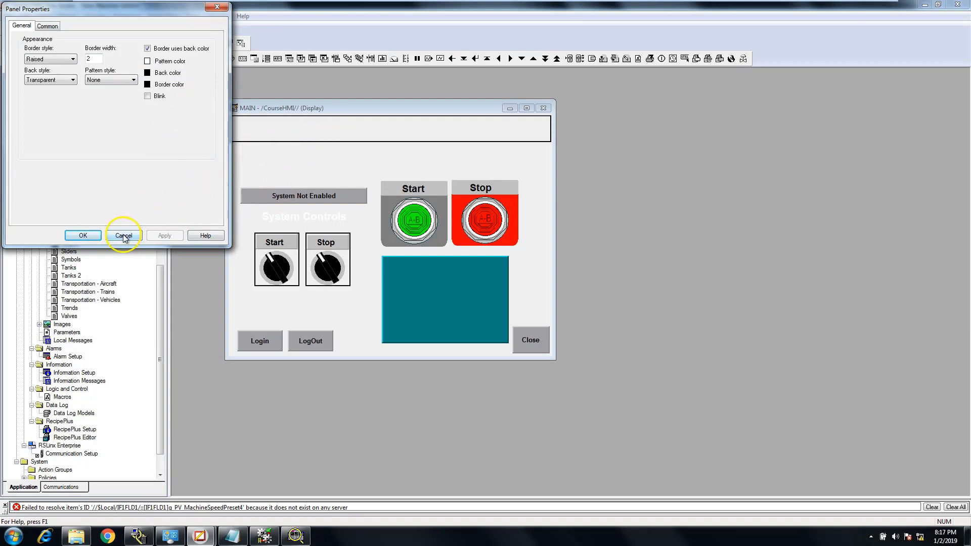
pyautogui.click(83, 234)
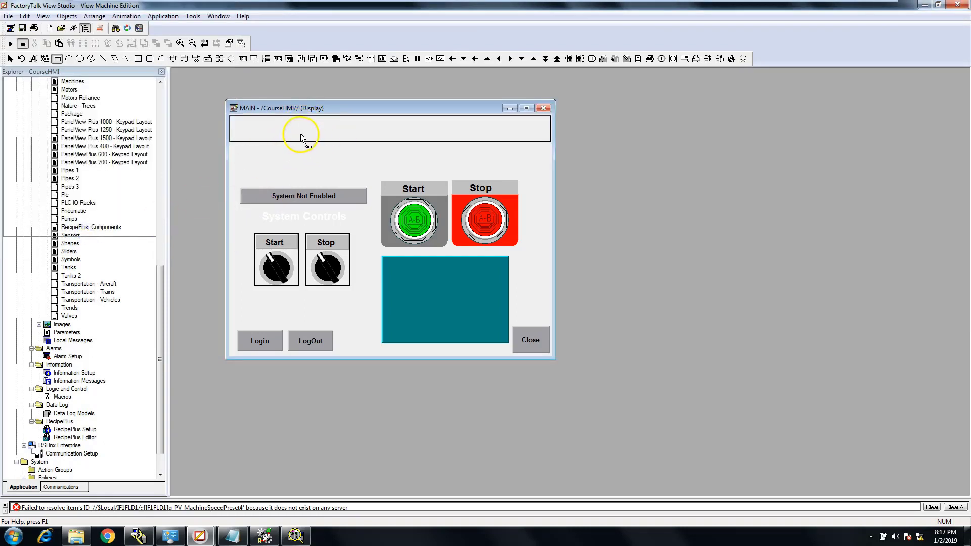
# Resize the header panel to about 638 wide by 44 high and position it at about x 2, y 2
pyautogui.click(10, 59)
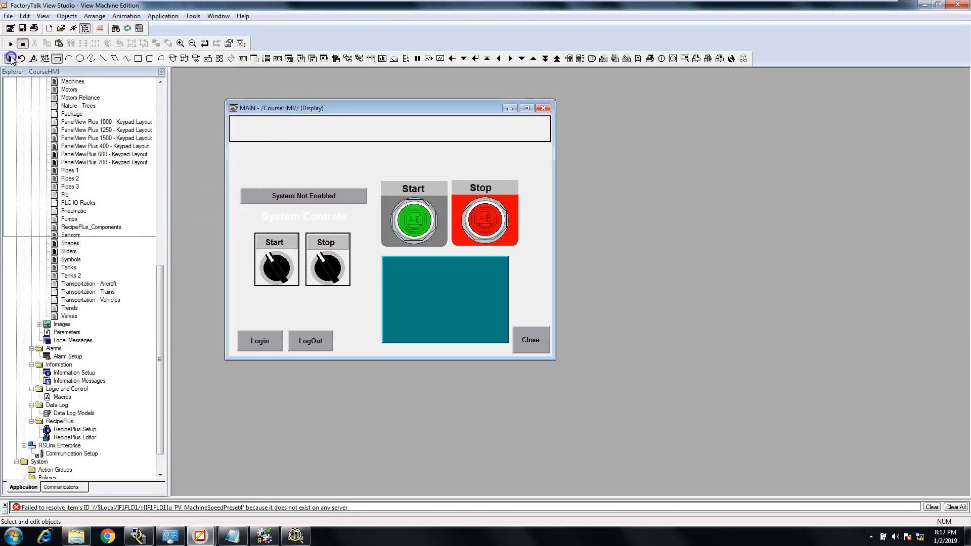
pyautogui.click(251, 139)
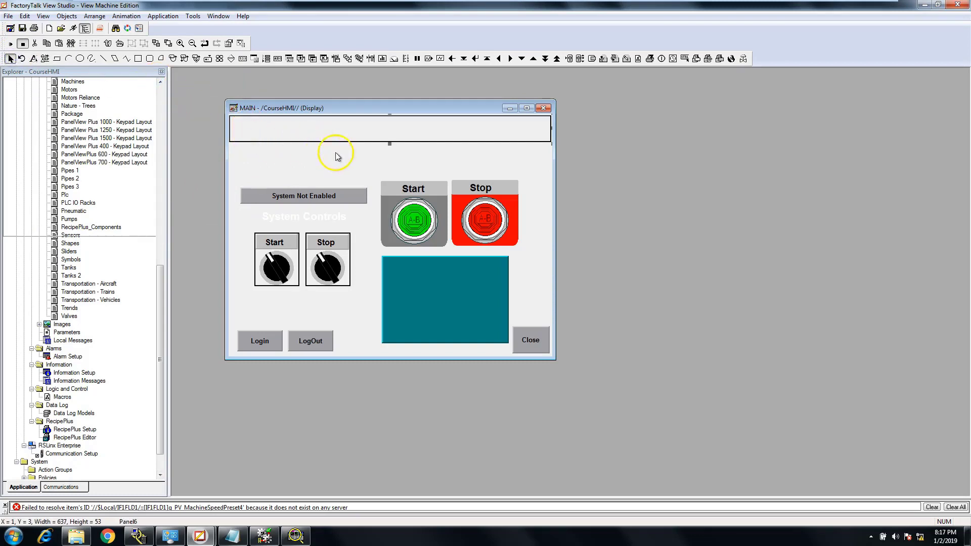
pyautogui.moveTo(390, 144); pyautogui.dragTo(390, 139)
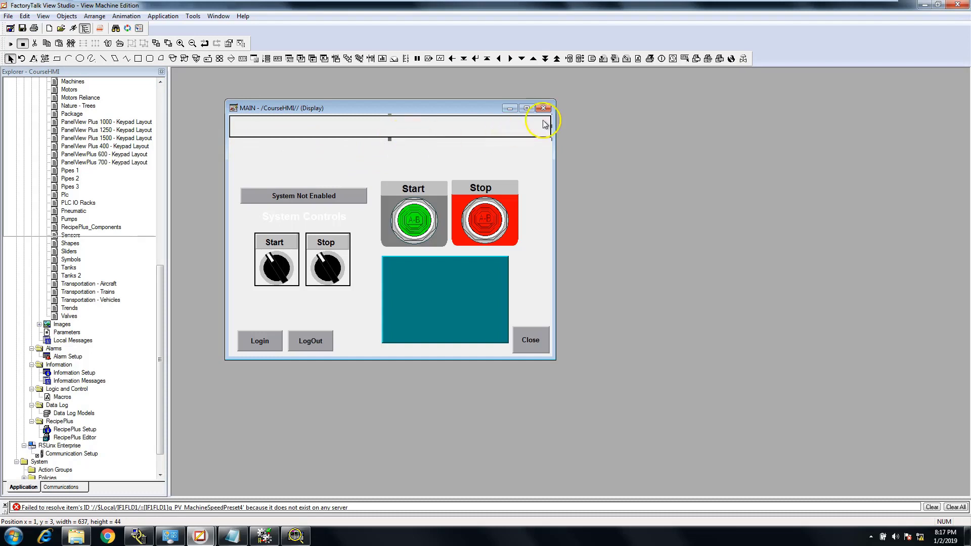
pyautogui.moveTo(552, 125)
pyautogui.mouseDown()
pyautogui.moveTo(598, 121)
pyautogui.moveTo(553, 124)
pyautogui.mouseUp()
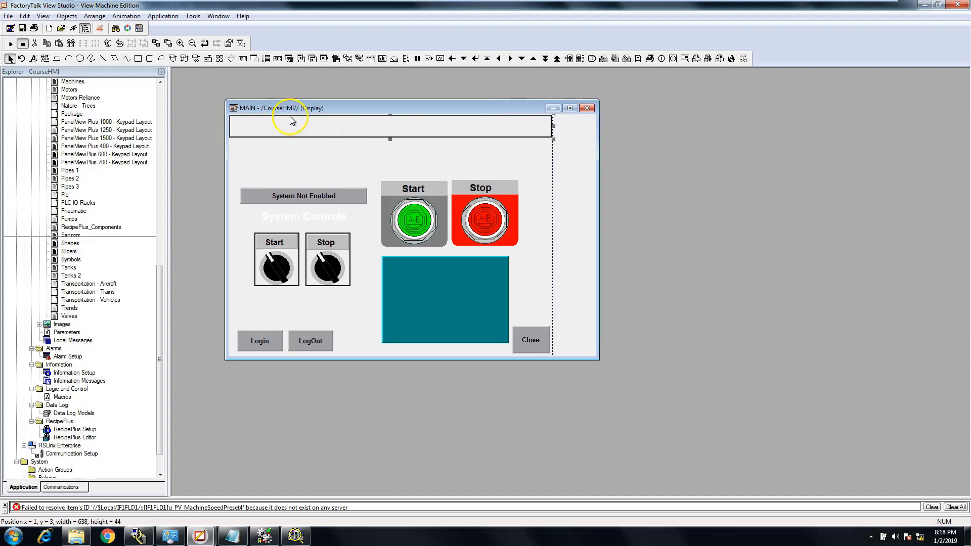
pyautogui.moveTo(291, 117); pyautogui.dragTo(291, 115)
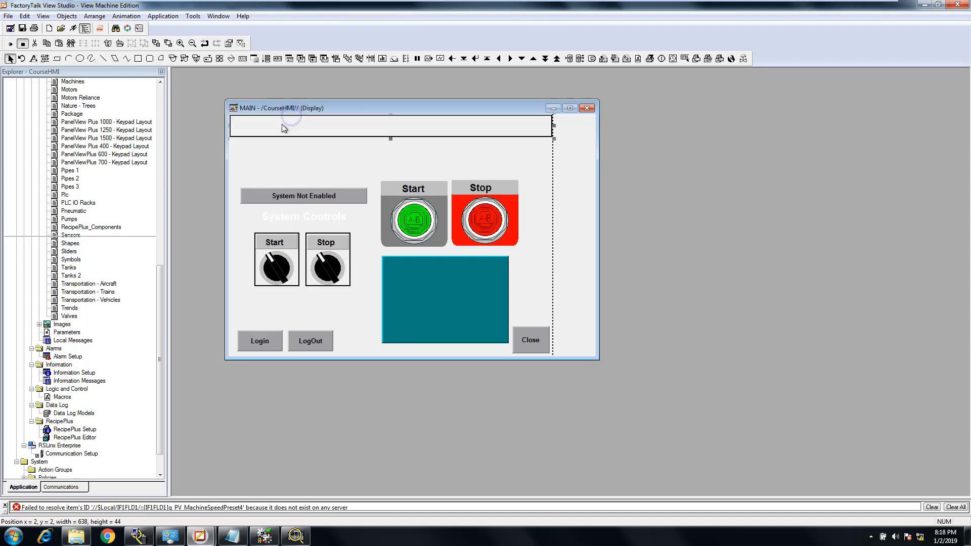
# Copy and paste the header panel, placing the duplicate directly below the original
pyautogui.click(254, 126)
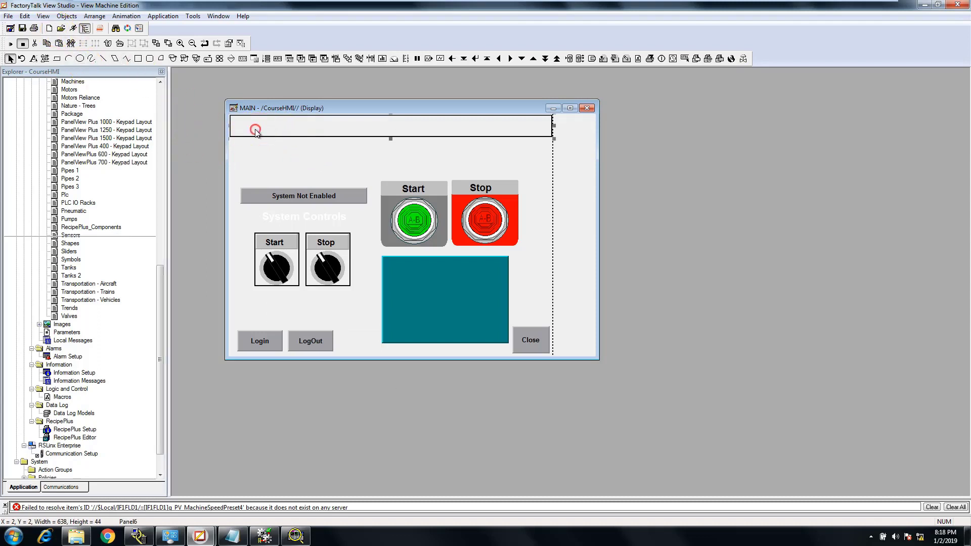
pyautogui.rightClick(255, 129)
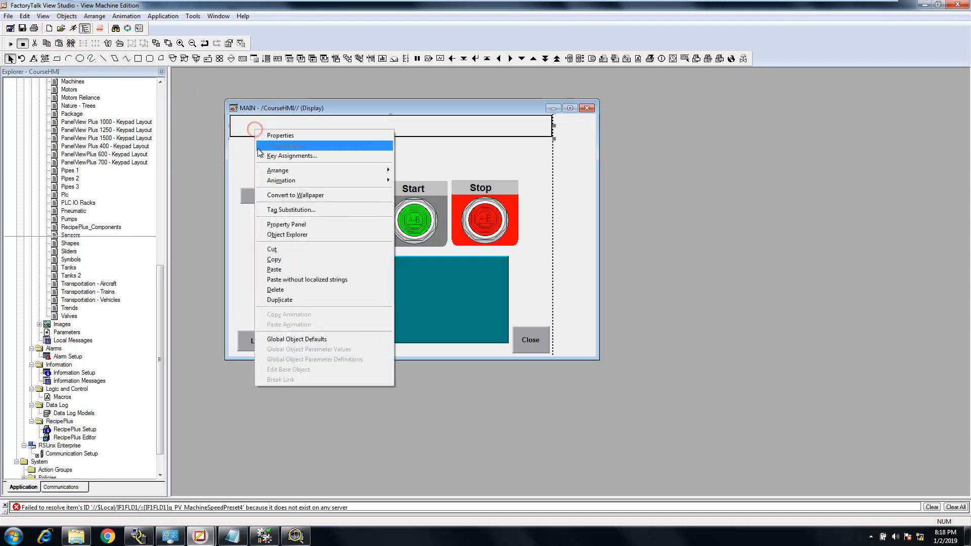
pyautogui.click(273, 259)
pyautogui.rightClick(311, 176)
pyautogui.click(333, 240)
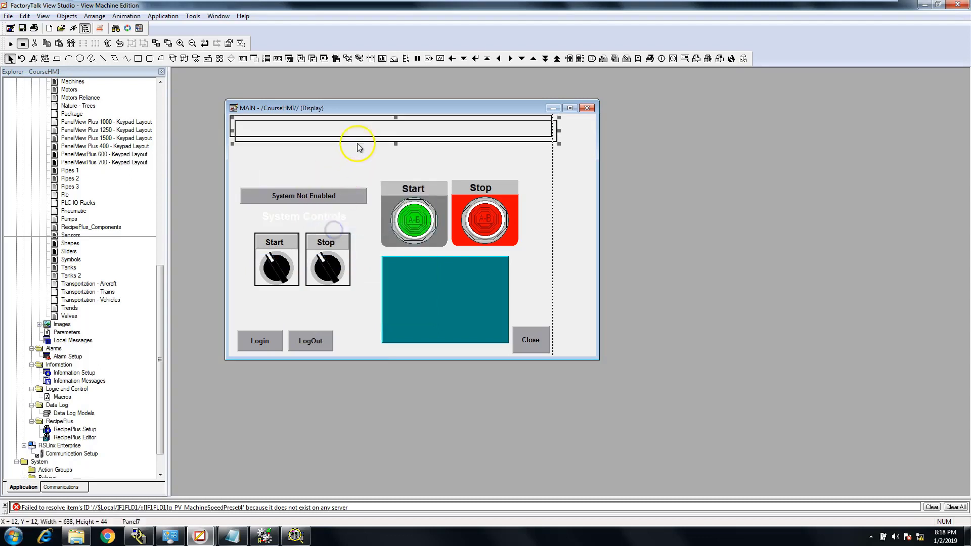
pyautogui.moveTo(359, 131); pyautogui.dragTo(360, 156)
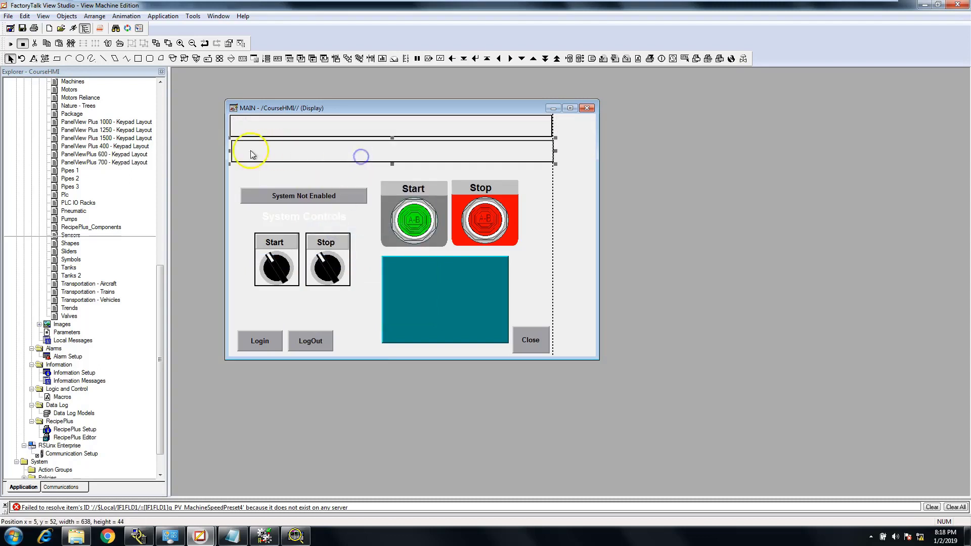
# Narrow the duplicate panel to about 384 wide and place it over the header panel at about x 121, y 1
pyautogui.moveTo(230, 151); pyautogui.dragTo(304, 150)
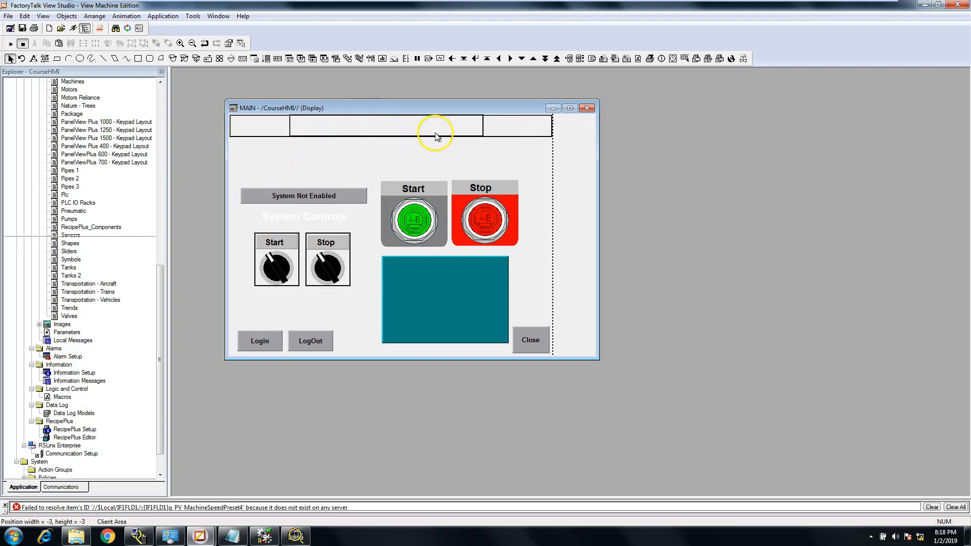
pyautogui.click(464, 131)
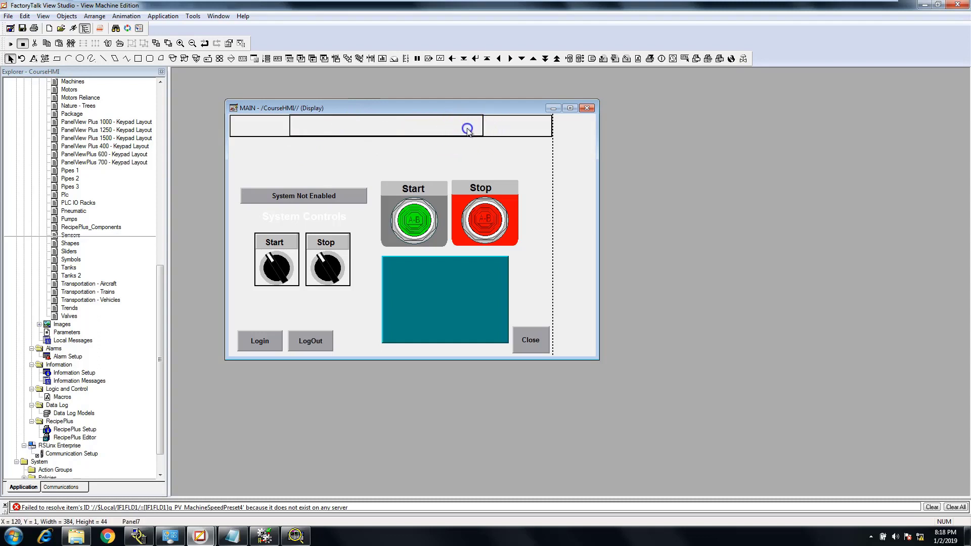
pyautogui.moveTo(468, 128); pyautogui.dragTo(468, 127)
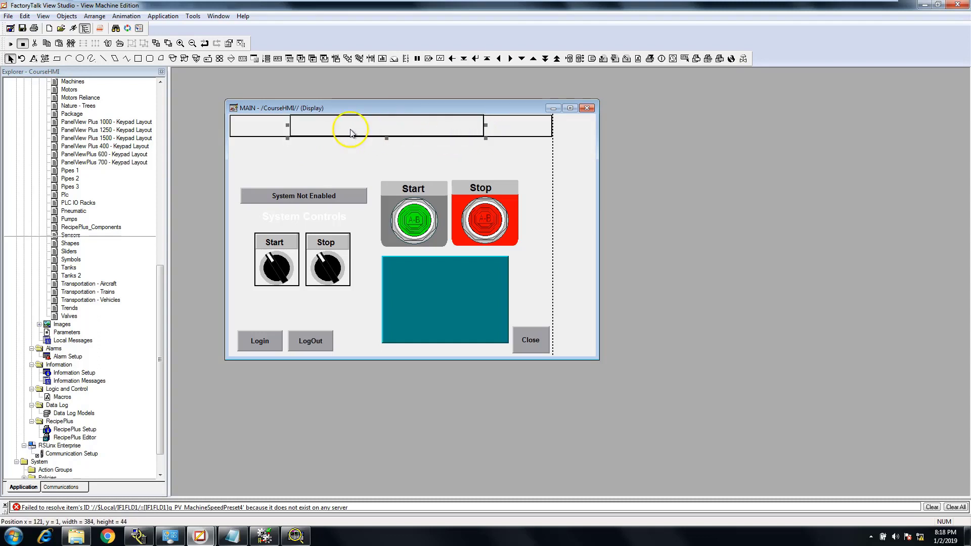
# Shrink the original header panel to about 132 wide and fit it into the display's upper-left corner beside the duplicate panel
pyautogui.click(276, 127)
pyautogui.moveTo(426, 136); pyautogui.dragTo(425, 146)
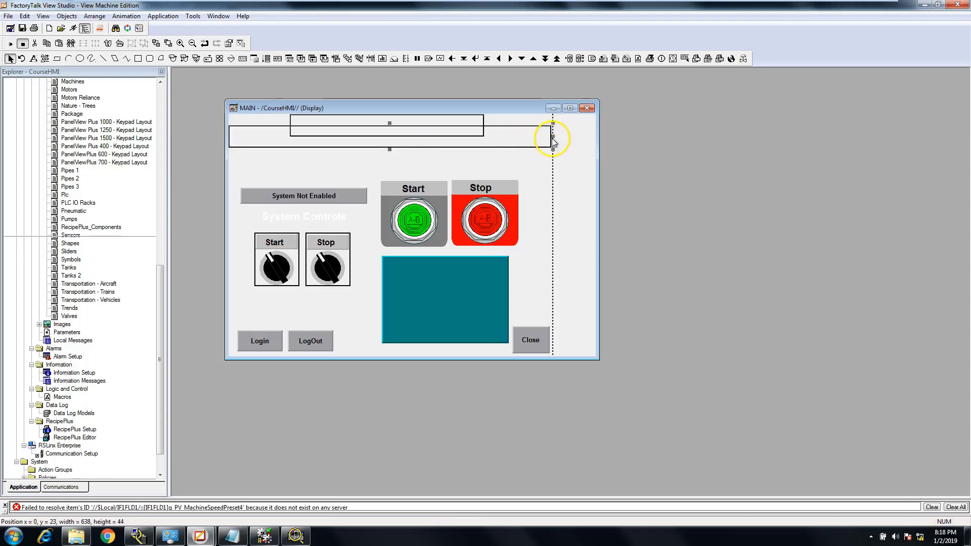
pyautogui.moveTo(552, 137); pyautogui.dragTo(291, 136)
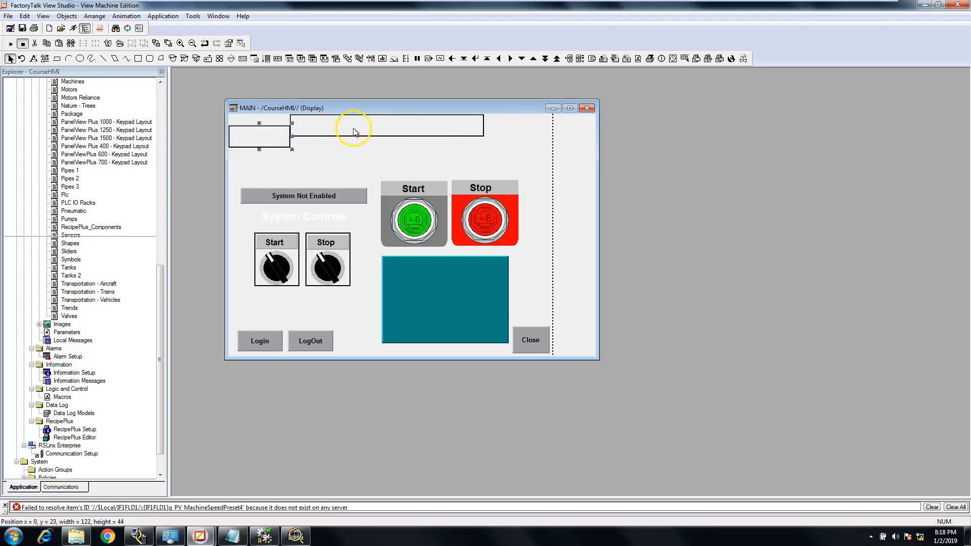
pyautogui.moveTo(432, 134); pyautogui.dragTo(436, 134)
pyautogui.moveTo(271, 140); pyautogui.dragTo(297, 125)
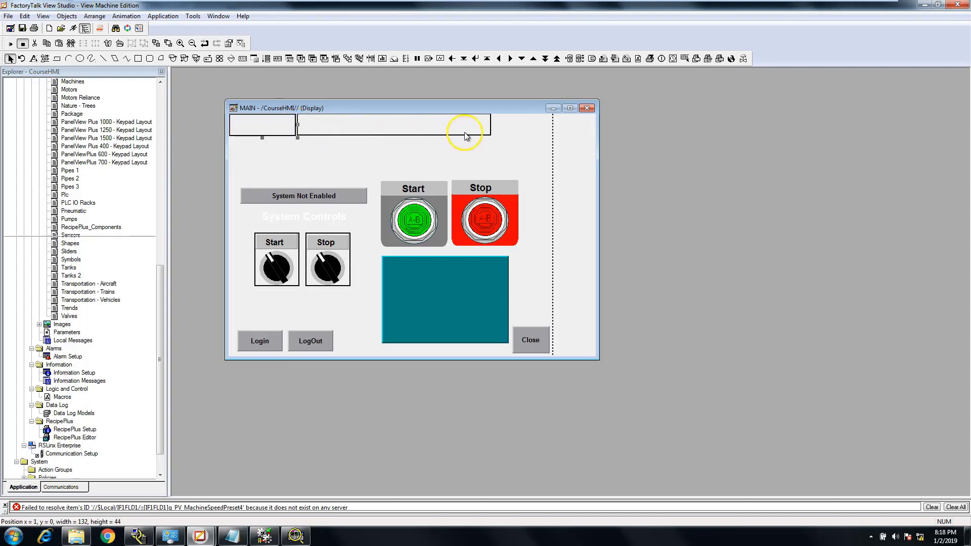
# Widen the duplicate panel to the display's right edge and extend the small panel to meet it
pyautogui.click(482, 131)
pyautogui.moveTo(492, 125); pyautogui.dragTo(554, 129)
pyautogui.click(287, 126)
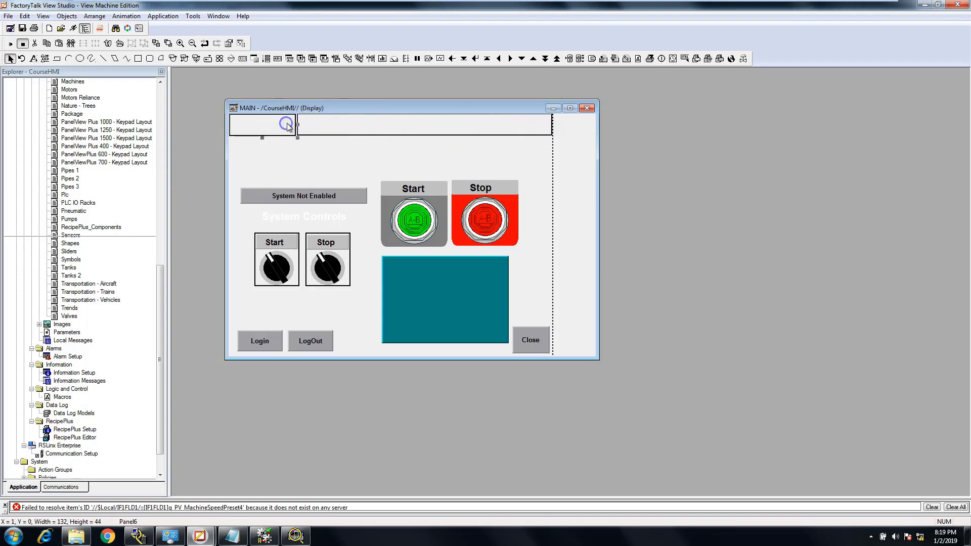
pyautogui.moveTo(296, 124); pyautogui.dragTo(297, 124)
# Align the top edges of the two header panels
pyautogui.click(298, 156)
pyautogui.click(288, 136)
pyautogui.keyDown('shift'); pyautogui.click(431, 133); pyautogui.keyUp('shift')
pyautogui.click(96, 16)
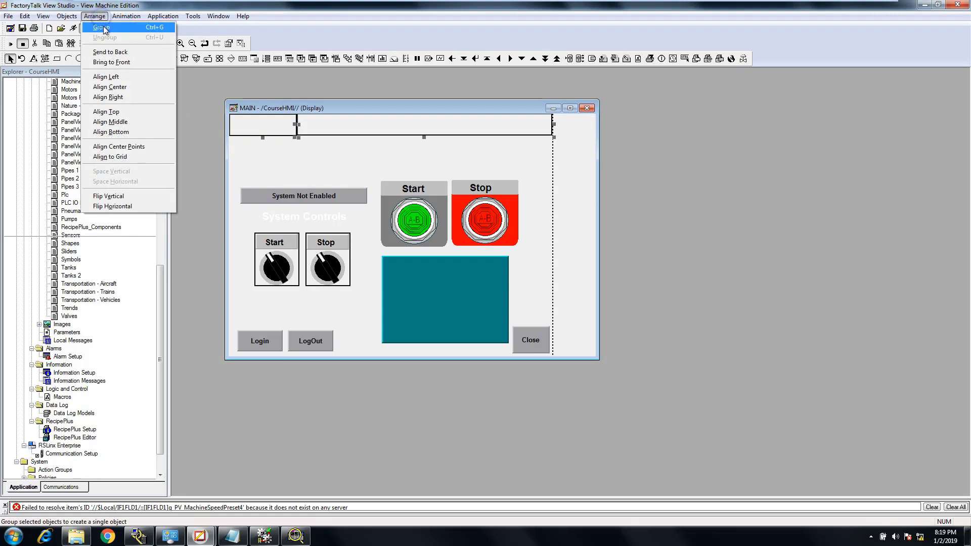
pyautogui.click(96, 16)
pyautogui.click(100, 17)
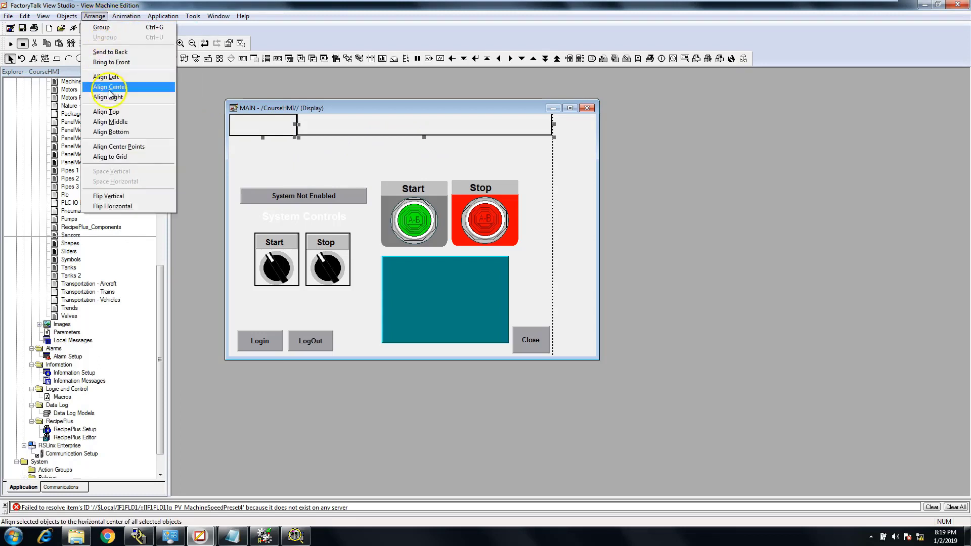
pyautogui.click(112, 115)
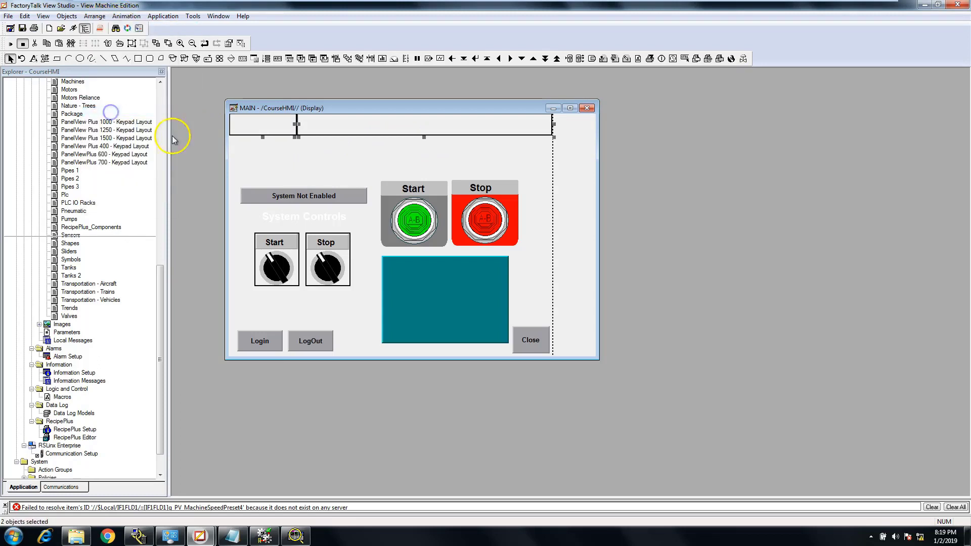
pyautogui.click(286, 157)
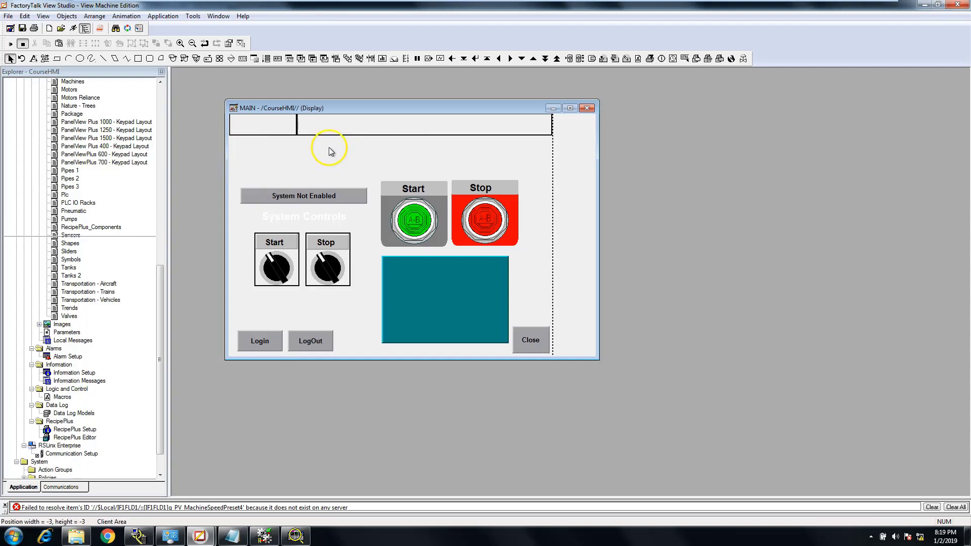
# Add a text object reading "Main Screen" inside the wide header panel of the MAIN display
pyautogui.click(338, 128)
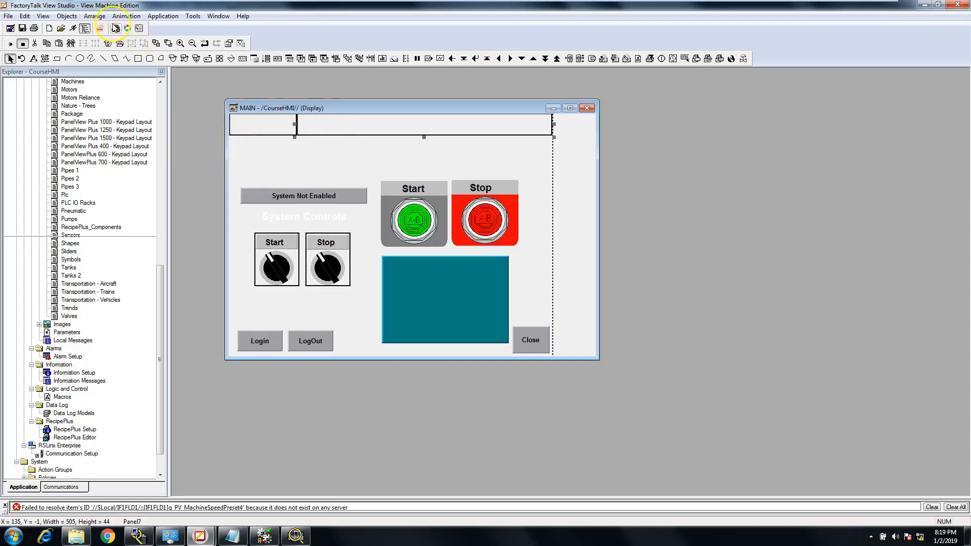
pyautogui.click(94, 16)
pyautogui.moveTo(71, 19)
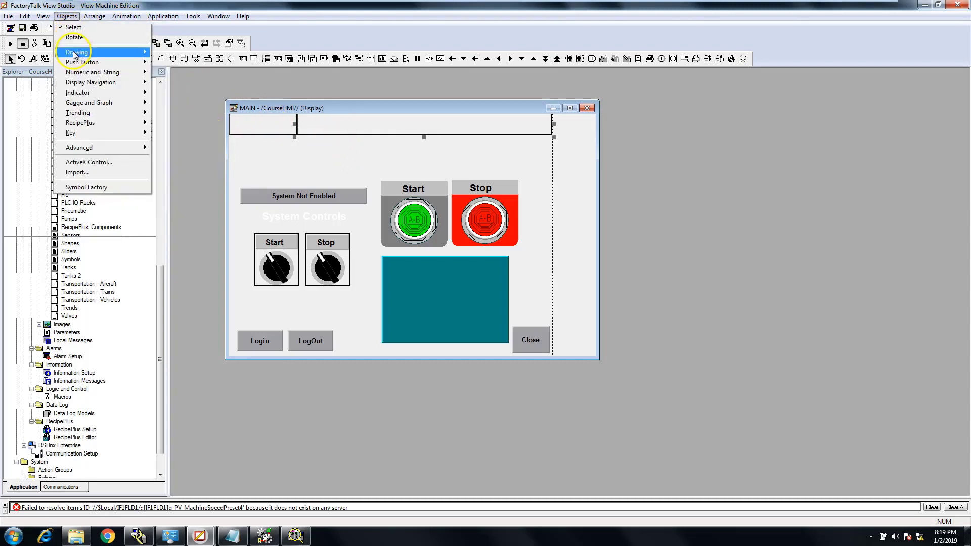
pyautogui.moveTo(81, 52)
pyautogui.click(176, 53)
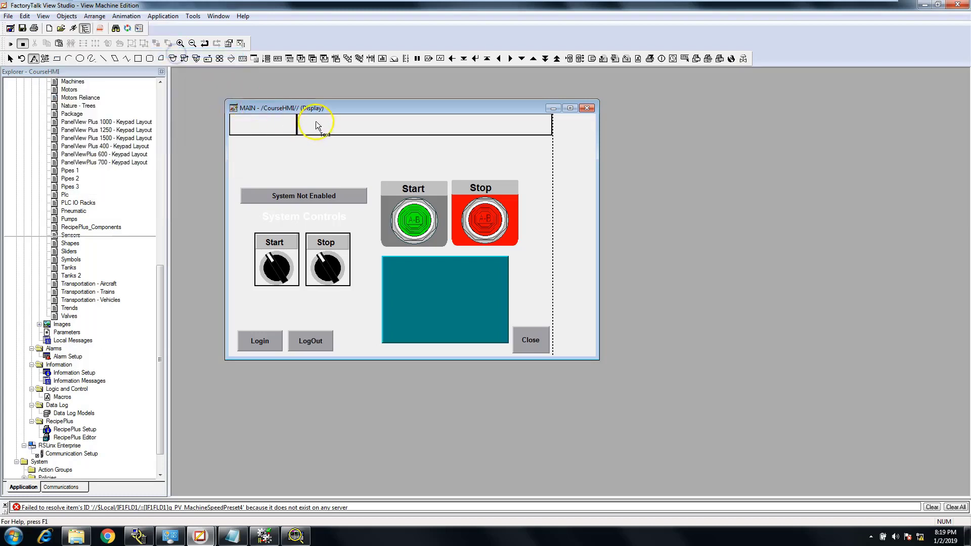
pyautogui.moveTo(484, 129); pyautogui.dragTo(533, 134)
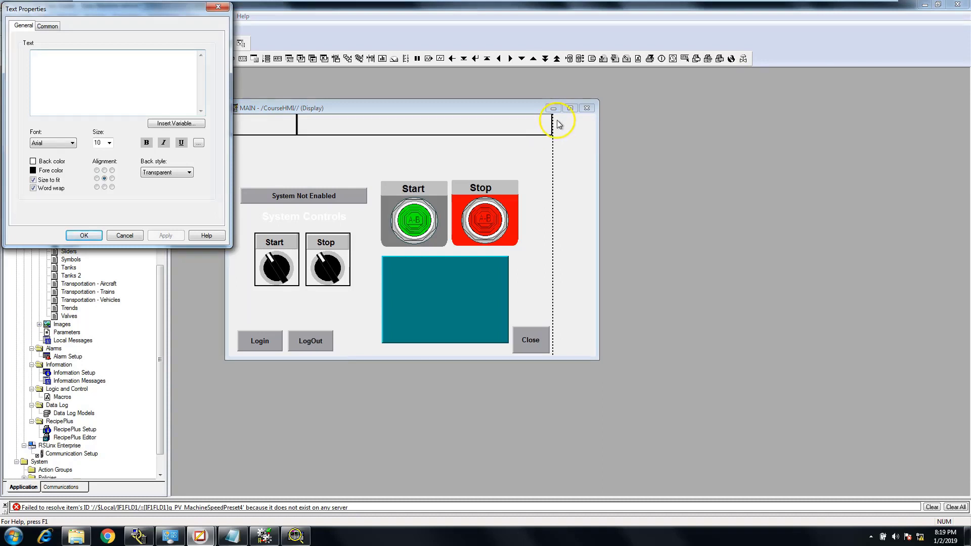
pyautogui.write('m')
pyautogui.press('capslock')
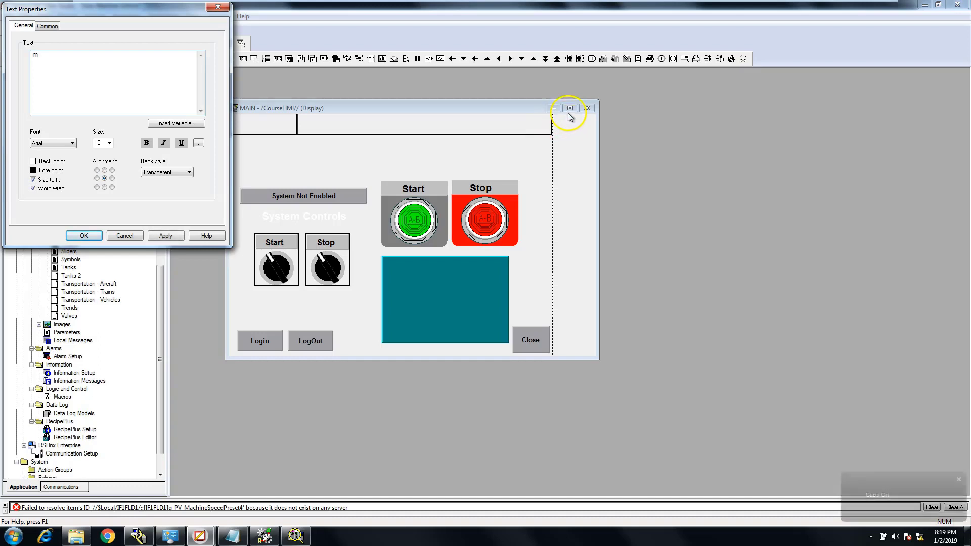
pyautogui.press('BackSpace')
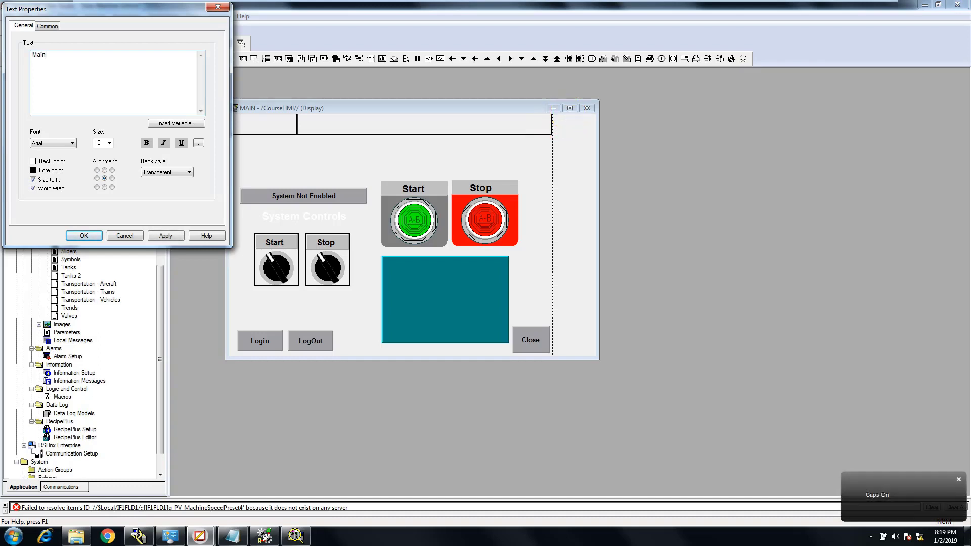
pyautogui.write('Main ')
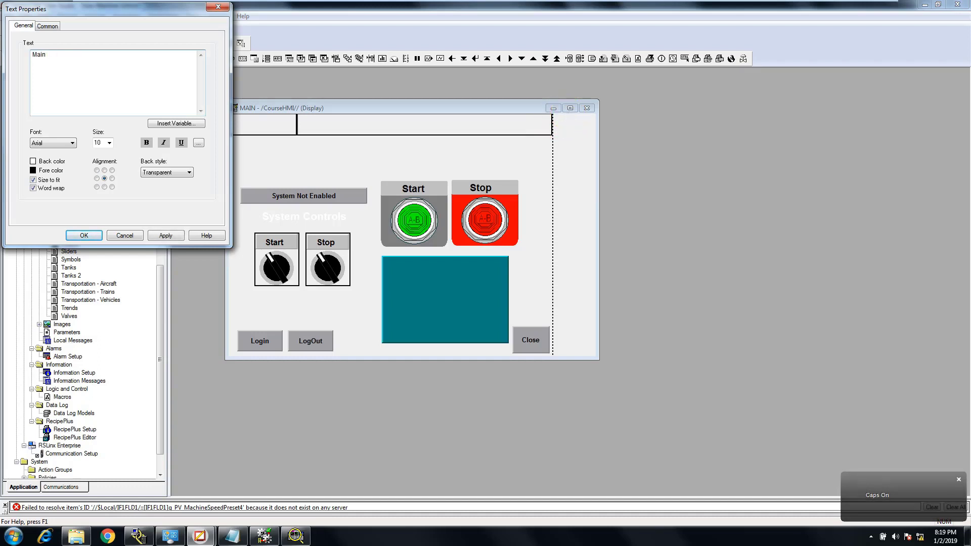
pyautogui.write('Screen')
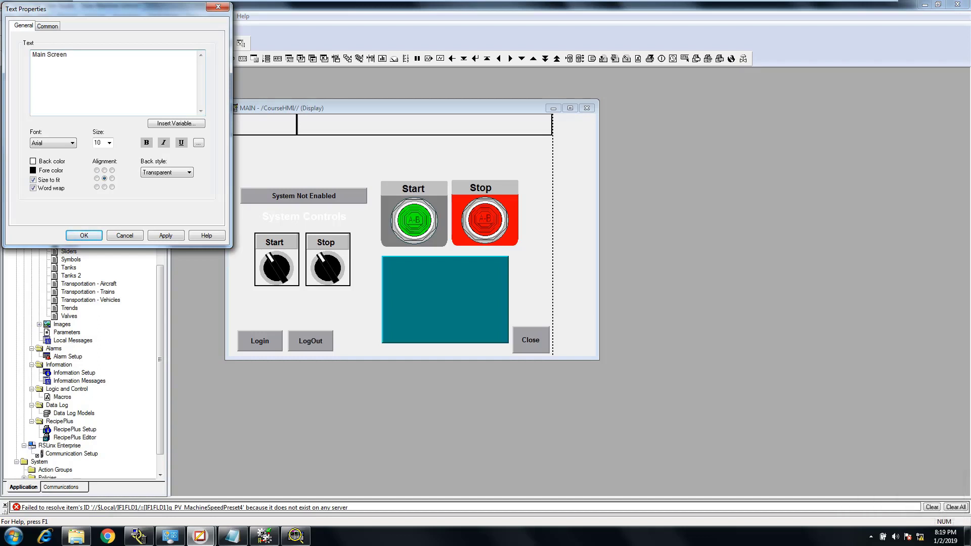
pyautogui.click(48, 56)
# Set the title text's font size to 20 with middle-centre alignment and accept its properties
pyautogui.click(110, 143)
pyautogui.click(106, 203)
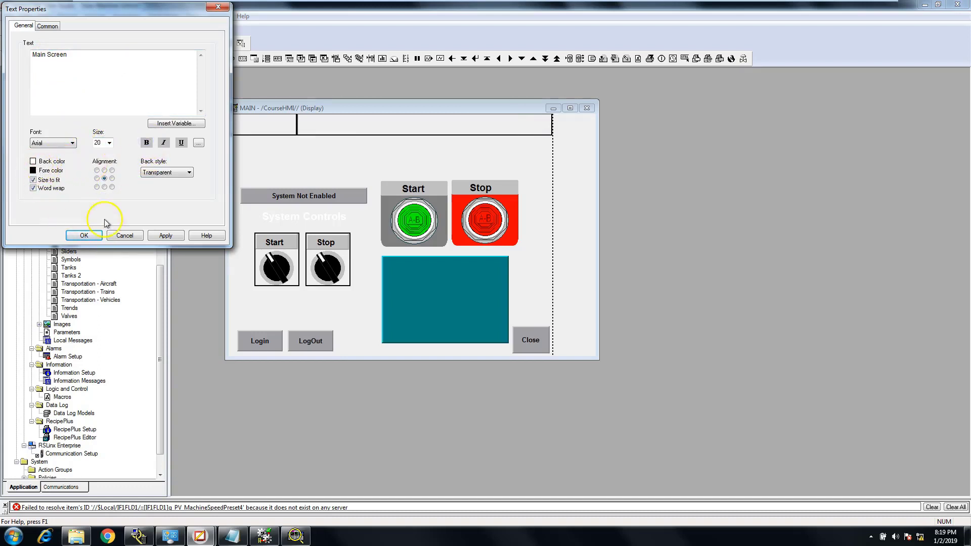
pyautogui.click(164, 236)
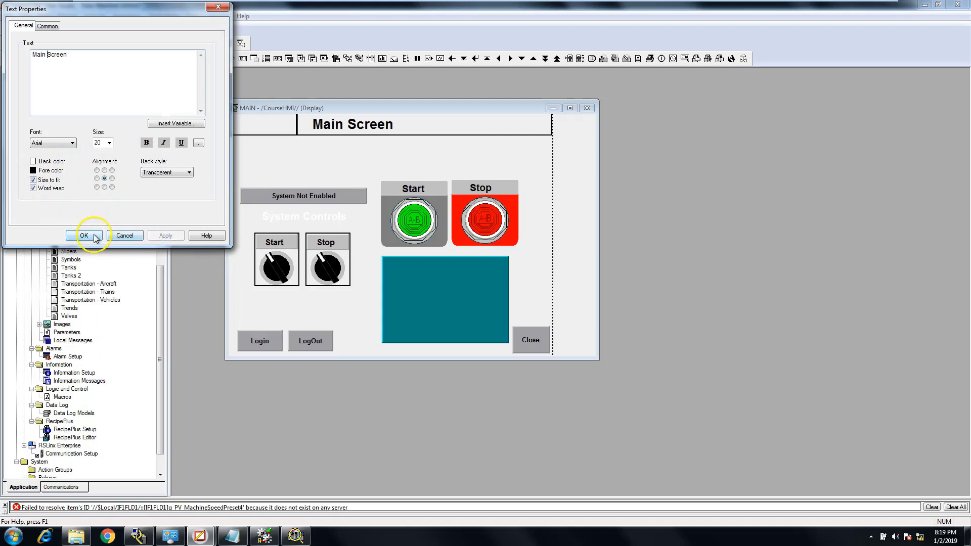
pyautogui.click(112, 178)
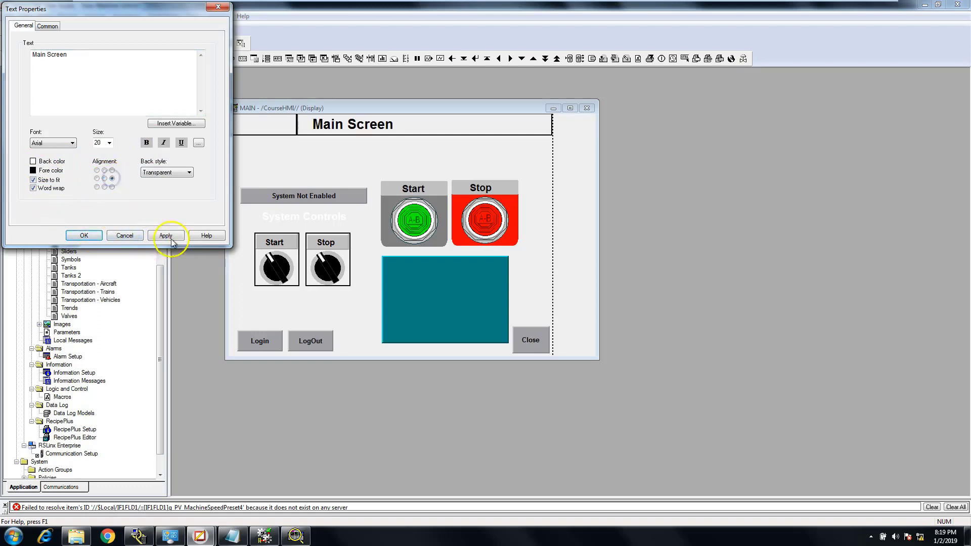
pyautogui.click(167, 236)
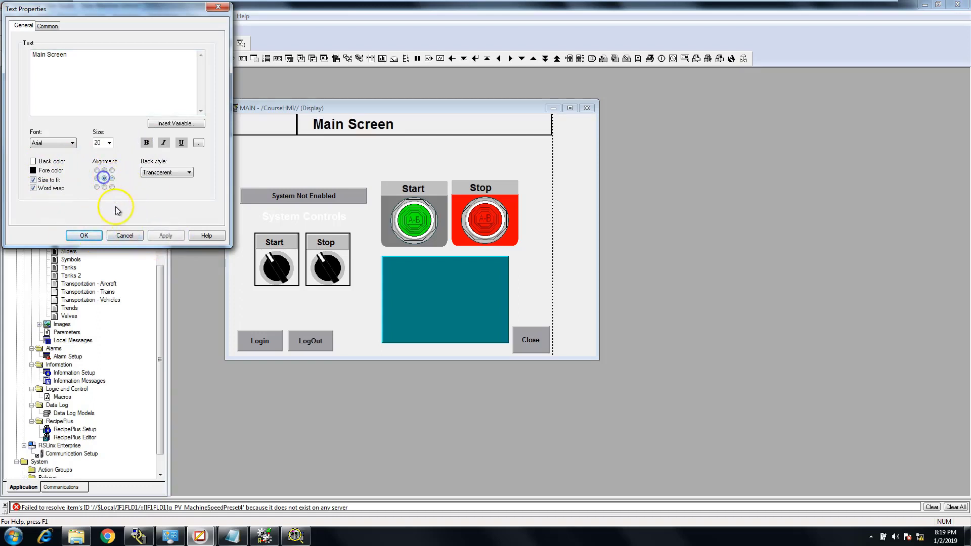
pyautogui.click(87, 235)
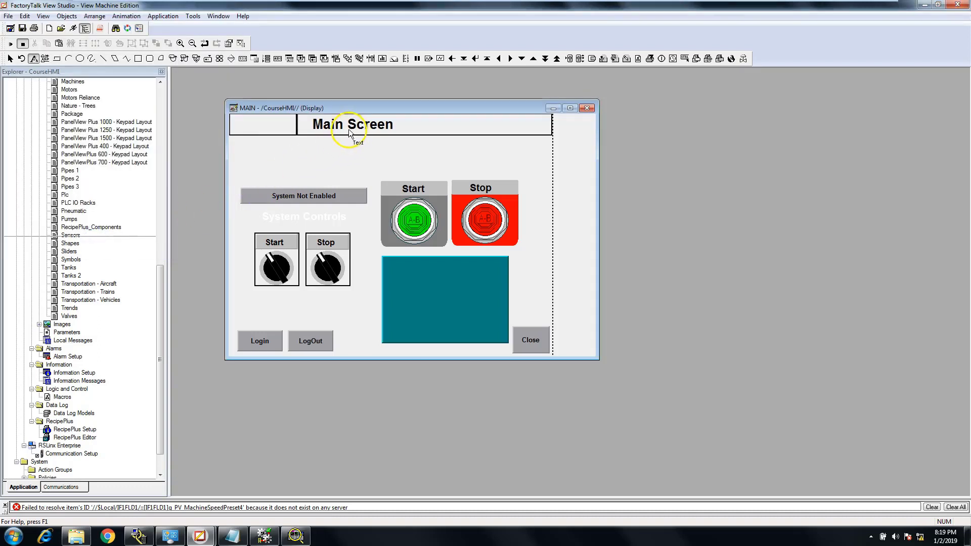
# Move the title text toward the middle of the wide header panel and narrow the display window to the panel's edge
pyautogui.click(10, 58)
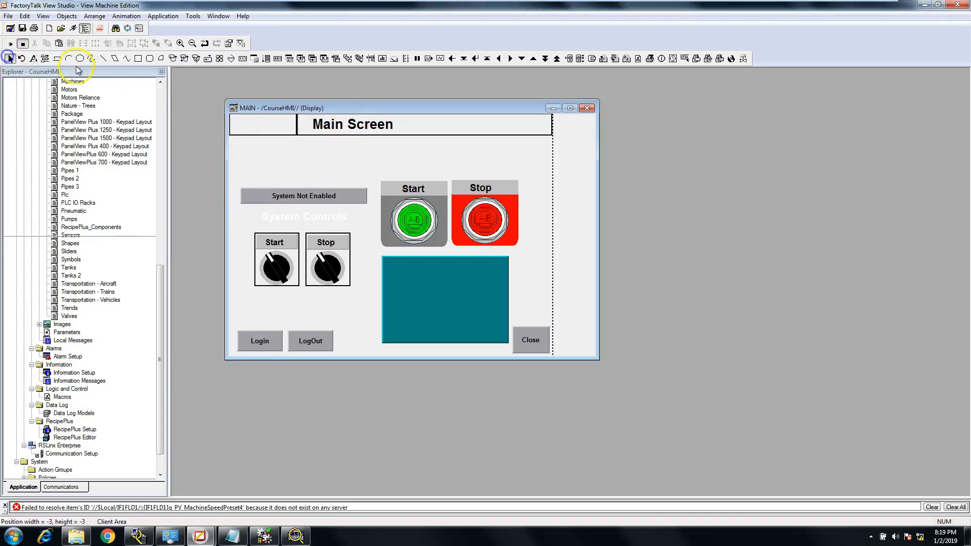
pyautogui.click(336, 124)
pyautogui.moveTo(336, 124); pyautogui.dragTo(368, 124)
pyautogui.click(346, 145)
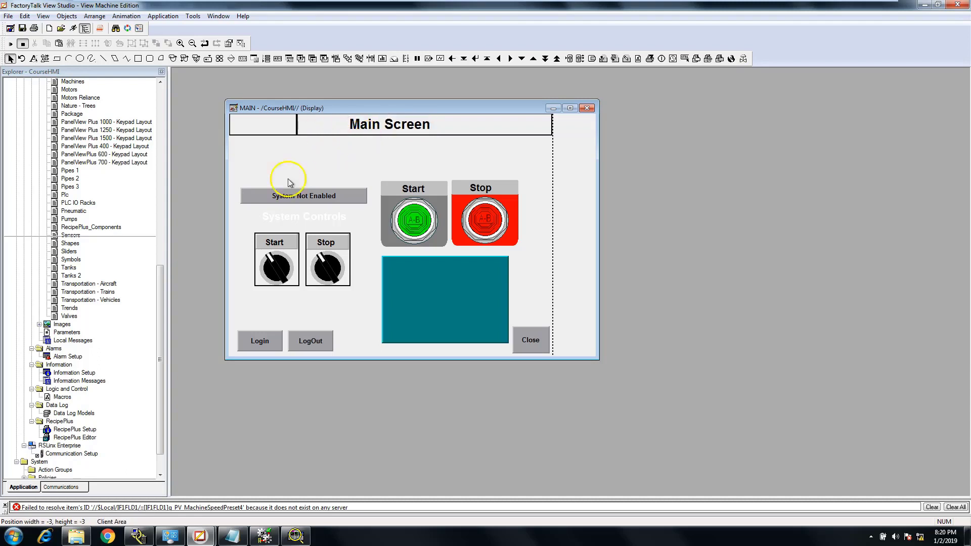
pyautogui.moveTo(599, 176); pyautogui.dragTo(556, 171)
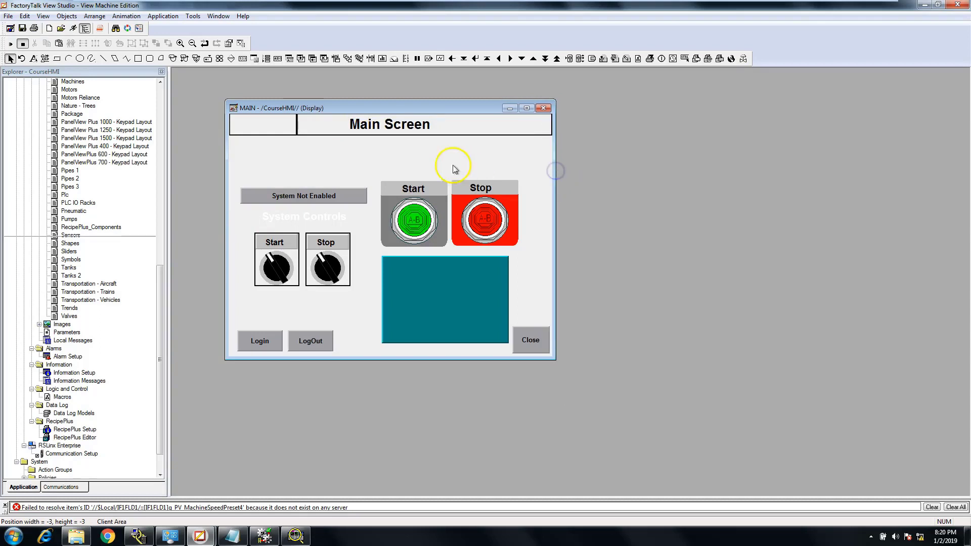
pyautogui.click(253, 126)
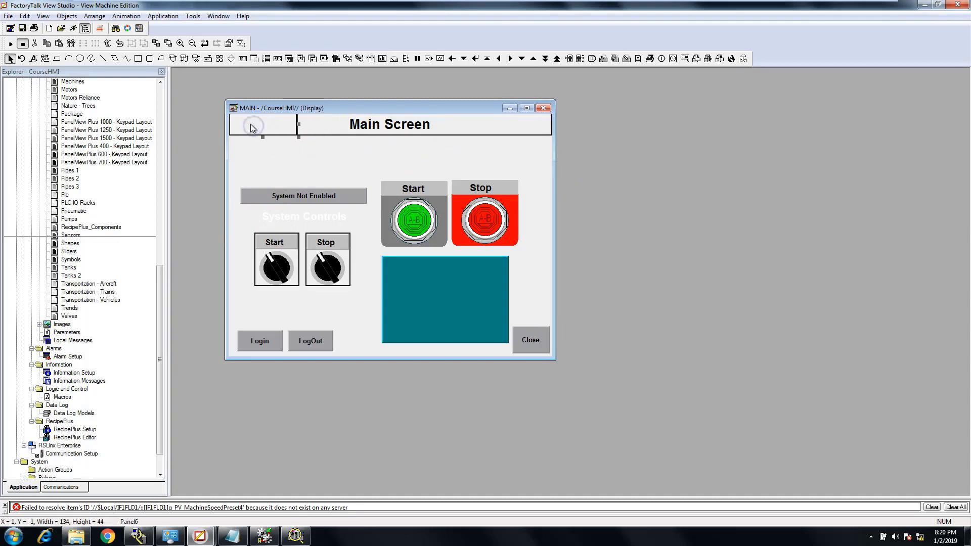
pyautogui.rightClick(252, 128)
pyautogui.click(289, 175)
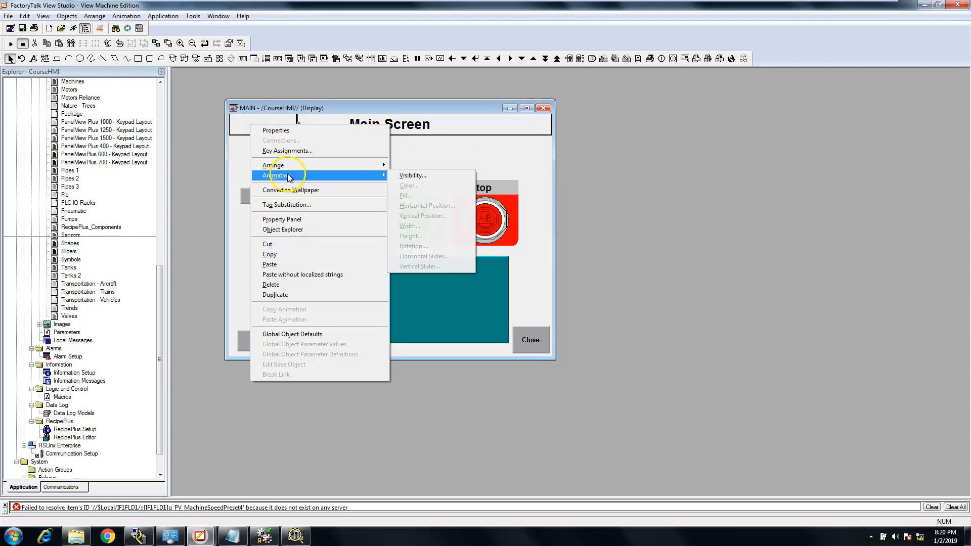
pyautogui.click(95, 17)
pyautogui.click(67, 16)
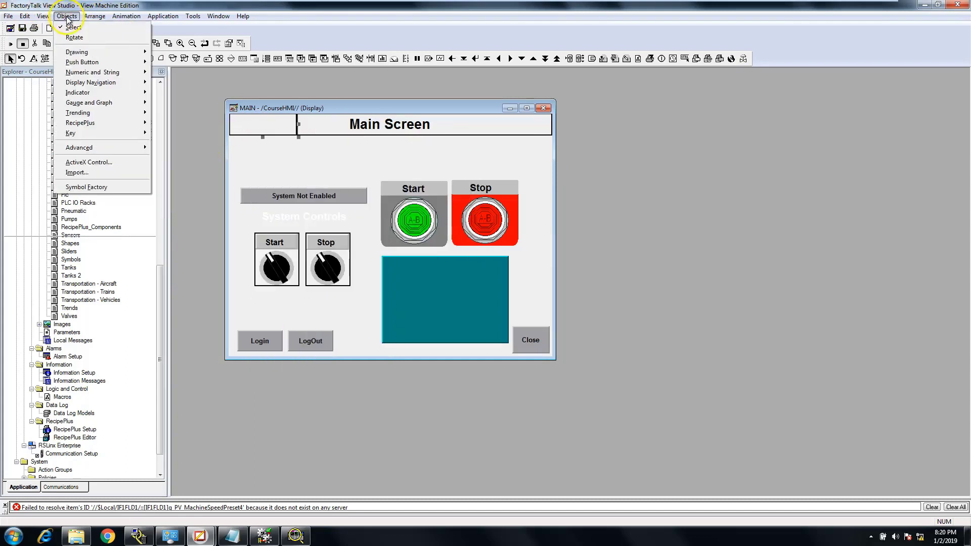
pyautogui.click(91, 116)
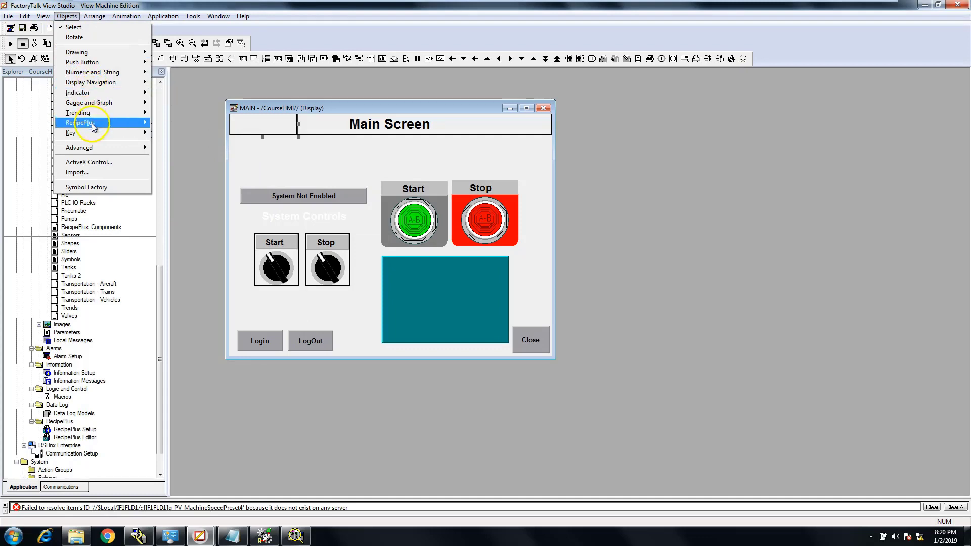
pyautogui.moveTo(96, 150)
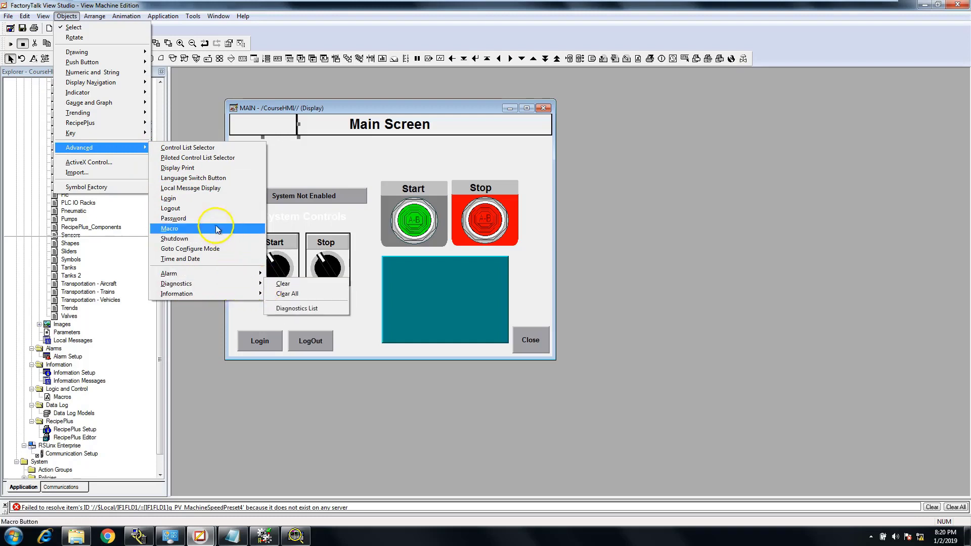
pyautogui.moveTo(101, 115)
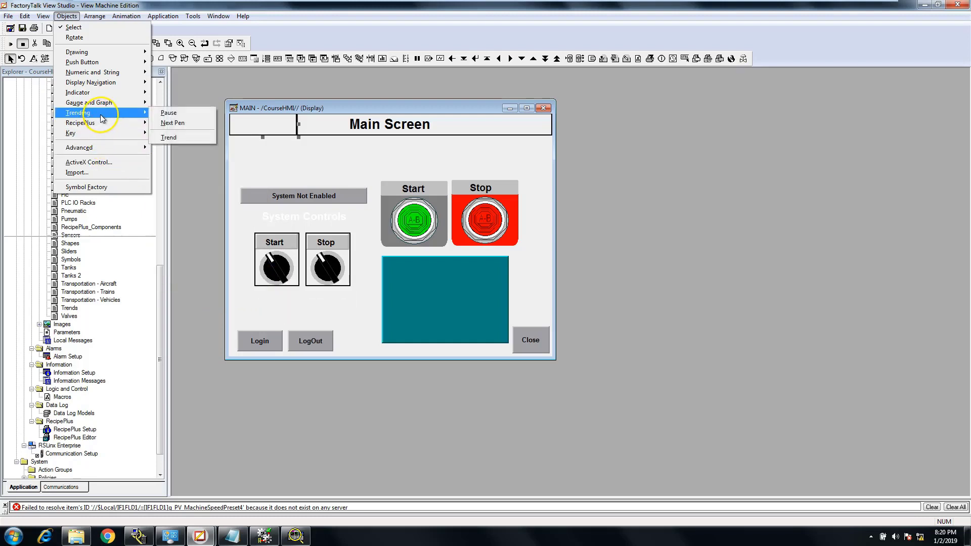
pyautogui.moveTo(111, 96)
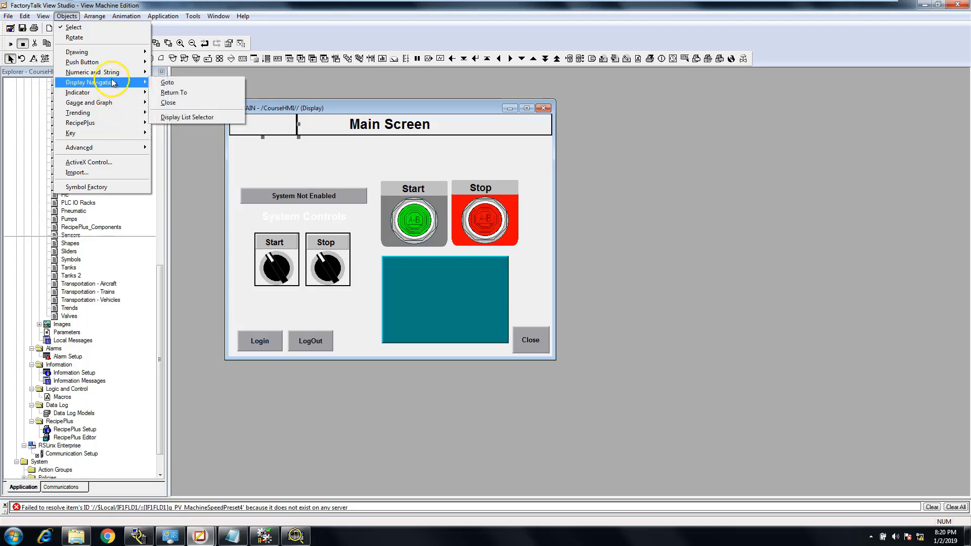
# Try a numeric display inside the small header panel and delete it again
pyautogui.moveTo(101, 72)
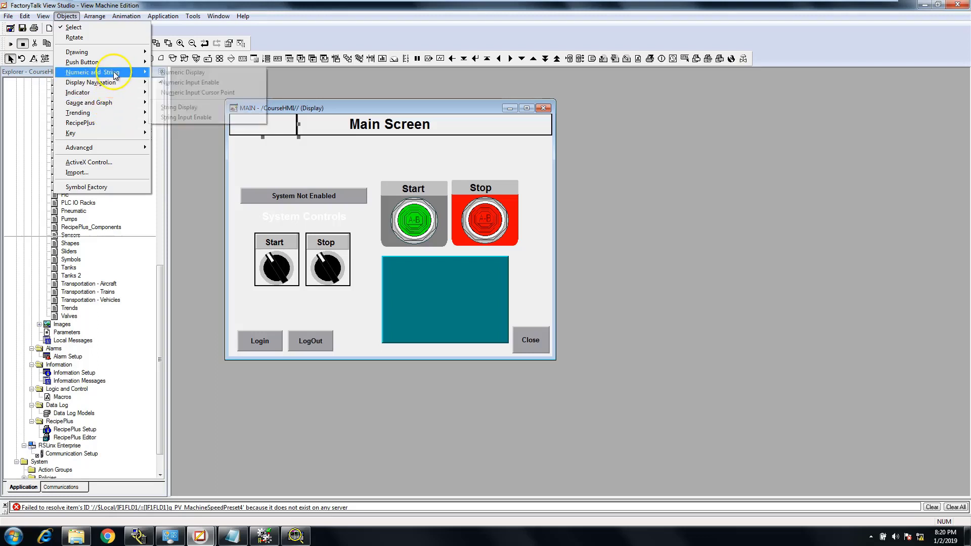
pyautogui.click(196, 75)
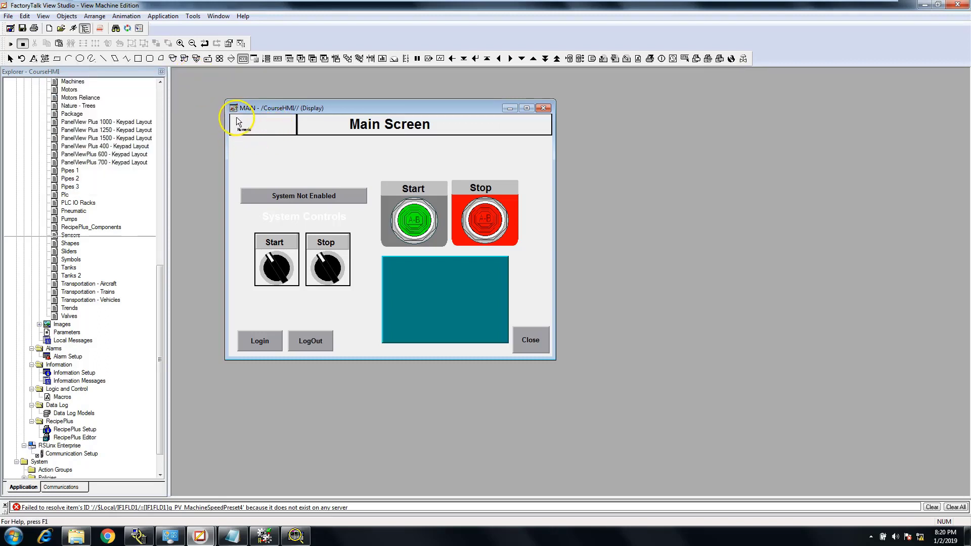
pyautogui.moveTo(293, 131); pyautogui.dragTo(292, 133)
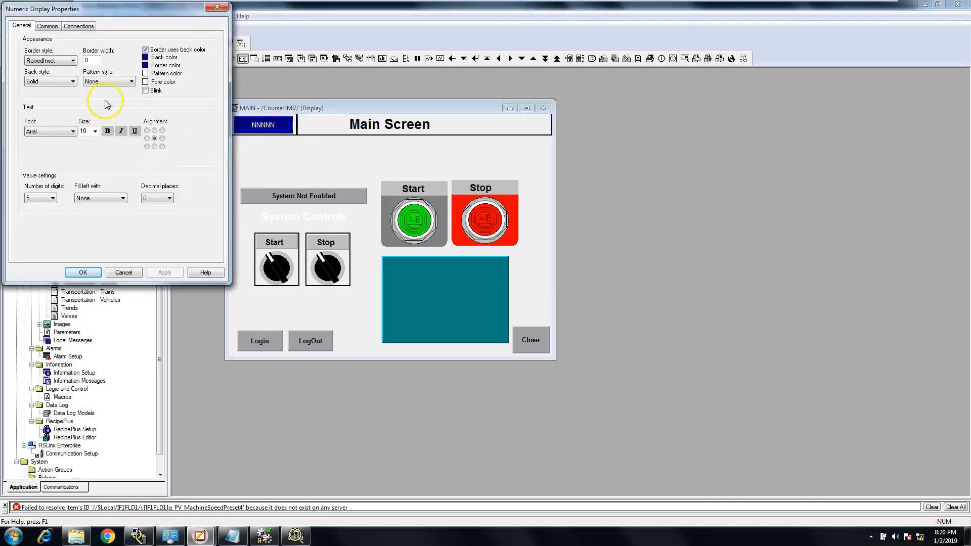
pyautogui.click(77, 26)
pyautogui.click(218, 8)
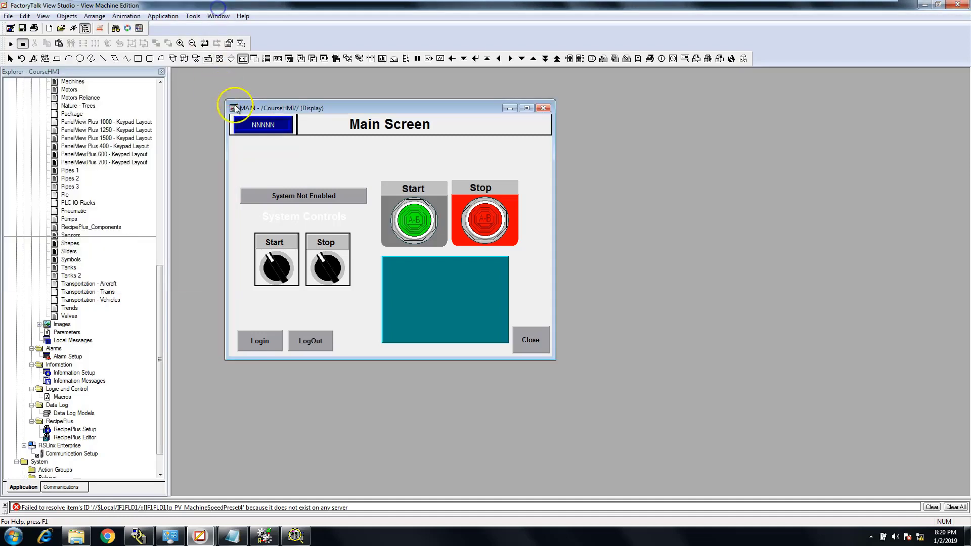
pyautogui.rightClick(249, 124)
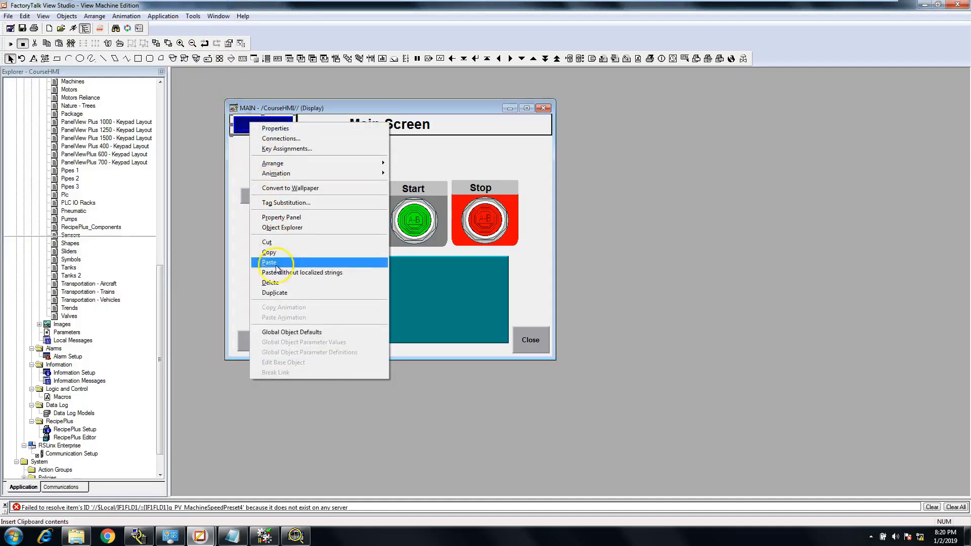
pyautogui.click(278, 284)
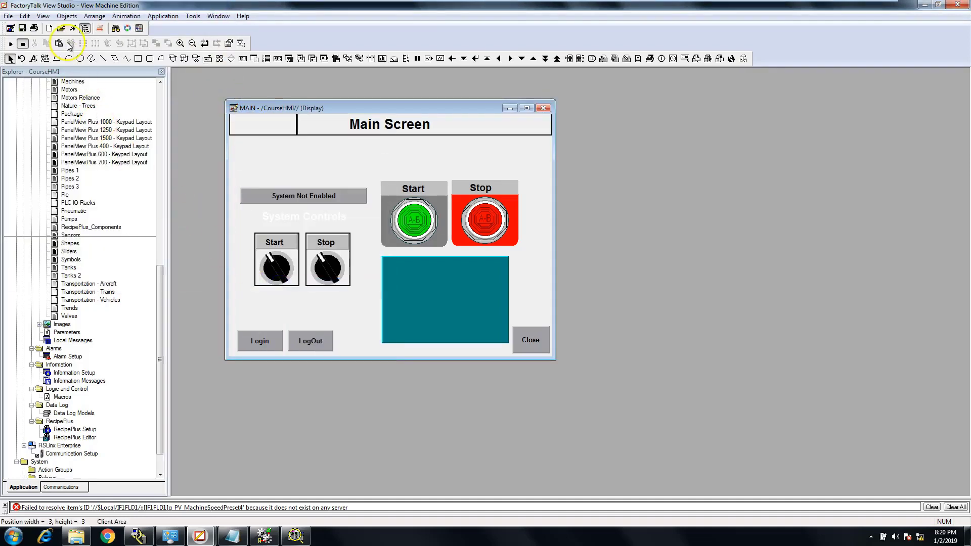
# Draw a text object inside the small header panel of the MAIN display
pyautogui.click(72, 16)
pyautogui.click(95, 18)
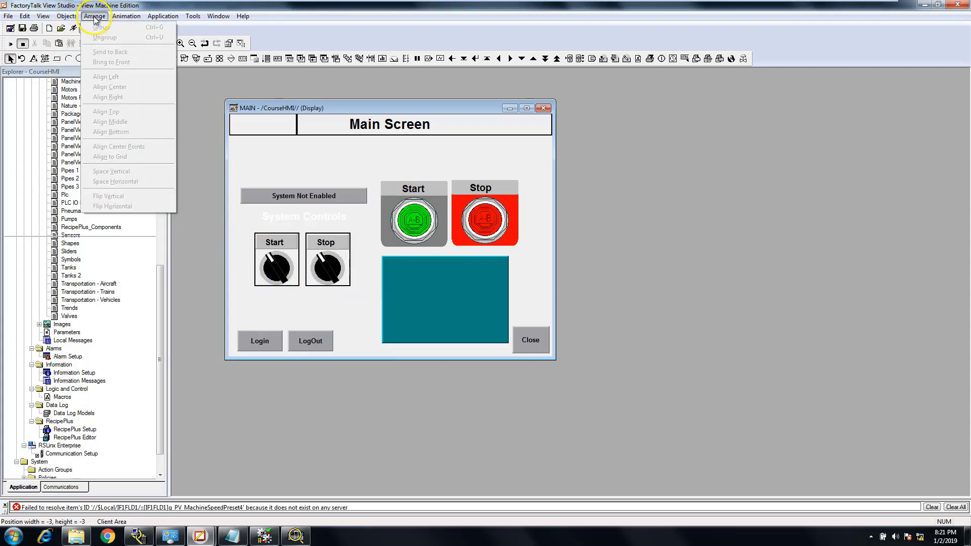
pyautogui.moveTo(65, 20)
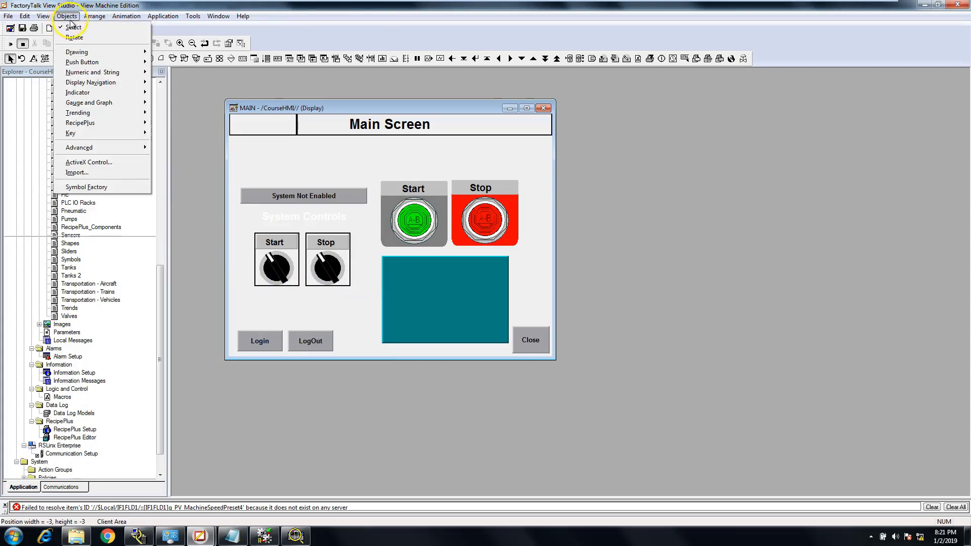
pyautogui.moveTo(70, 136)
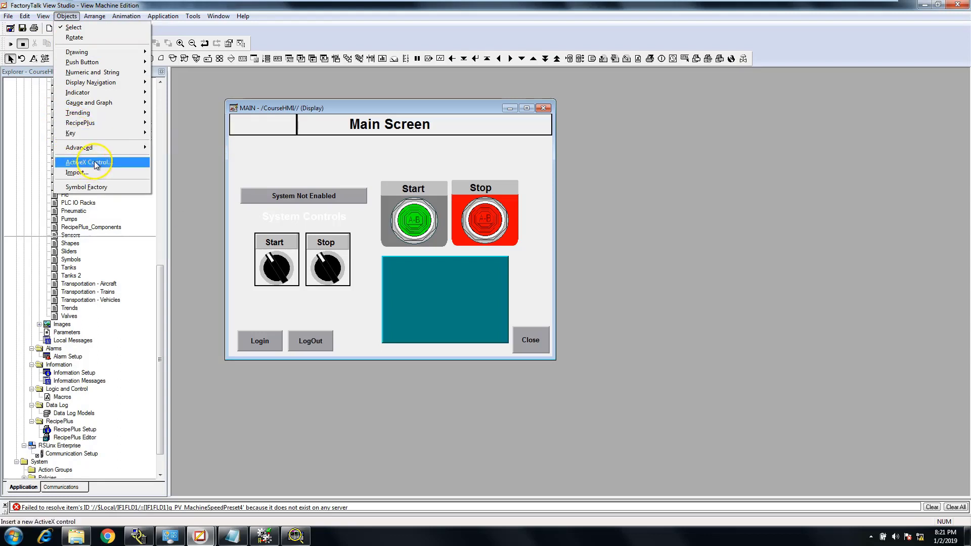
pyautogui.moveTo(94, 151)
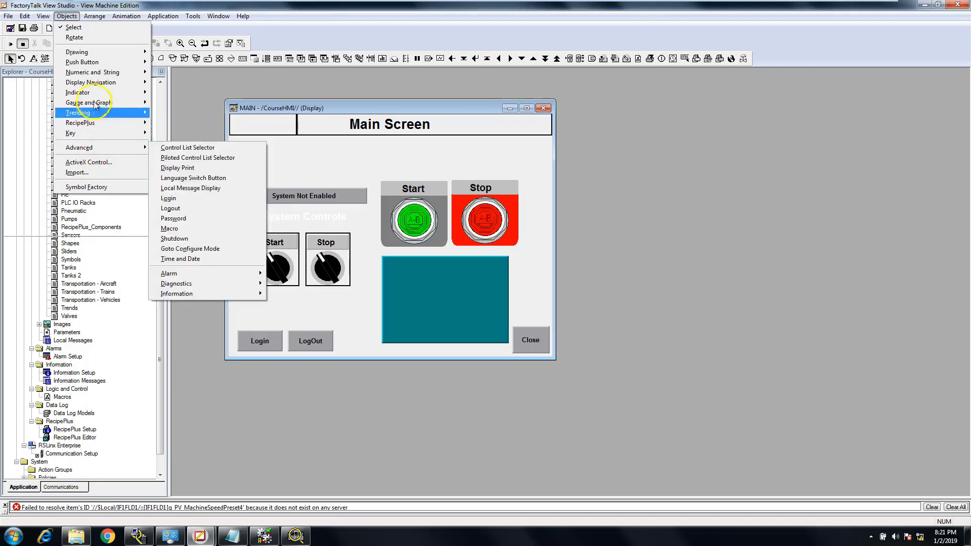
pyautogui.click(99, 77)
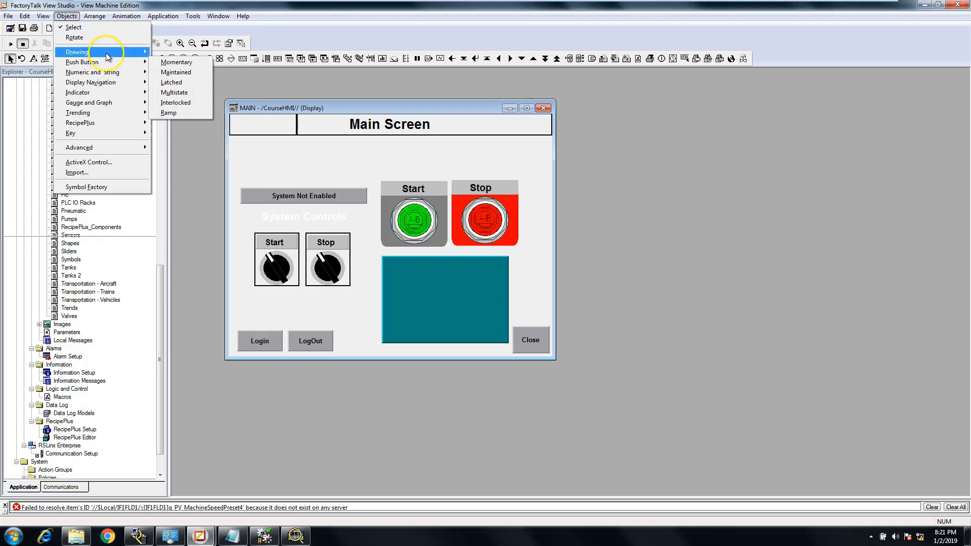
pyautogui.moveTo(105, 53)
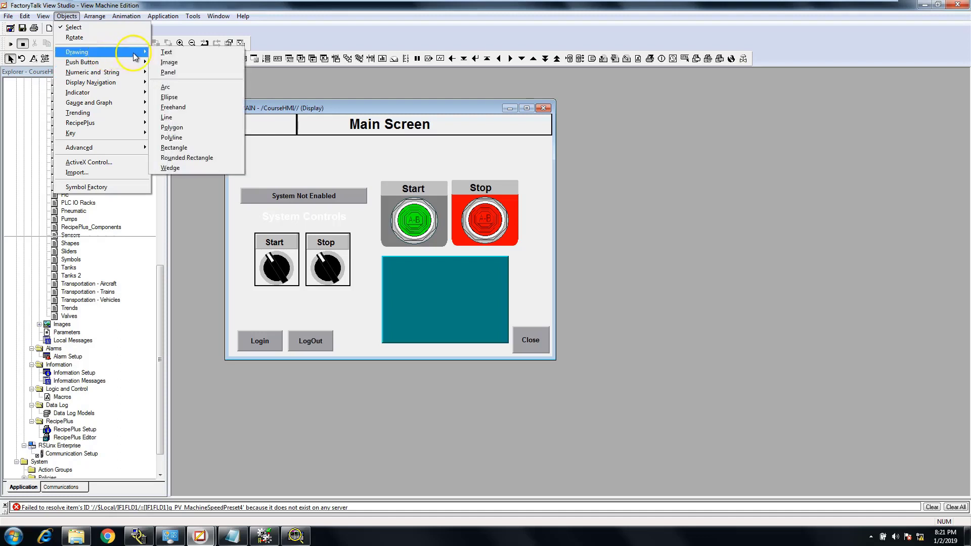
pyautogui.click(168, 52)
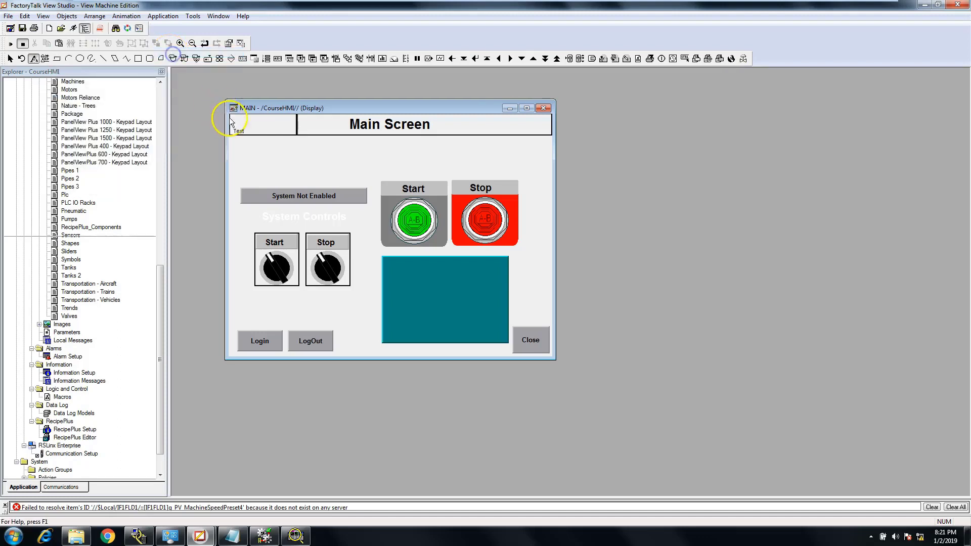
pyautogui.moveTo(237, 114); pyautogui.dragTo(280, 133)
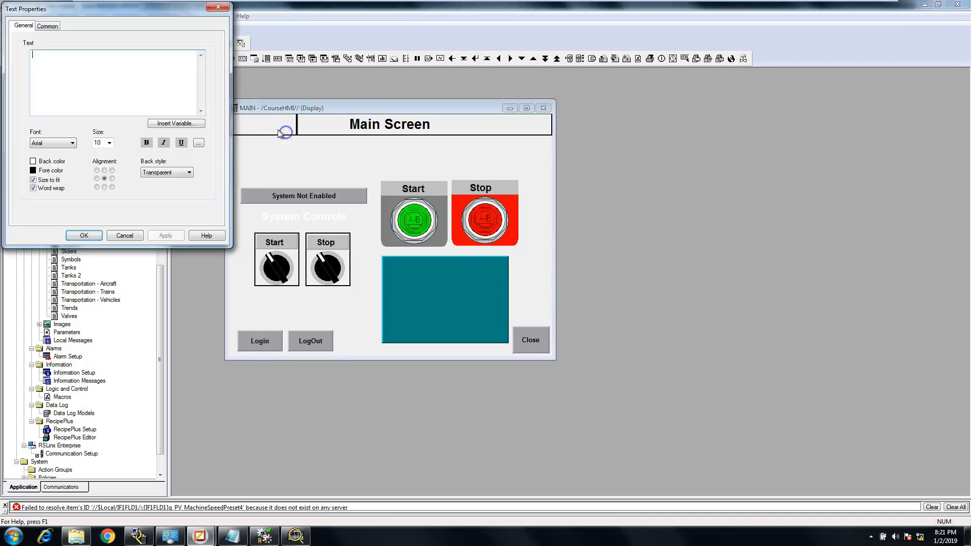
# Insert a time/date variable in the default short date and time format, accept it, and centre the text within the small header panel
pyautogui.click(170, 123)
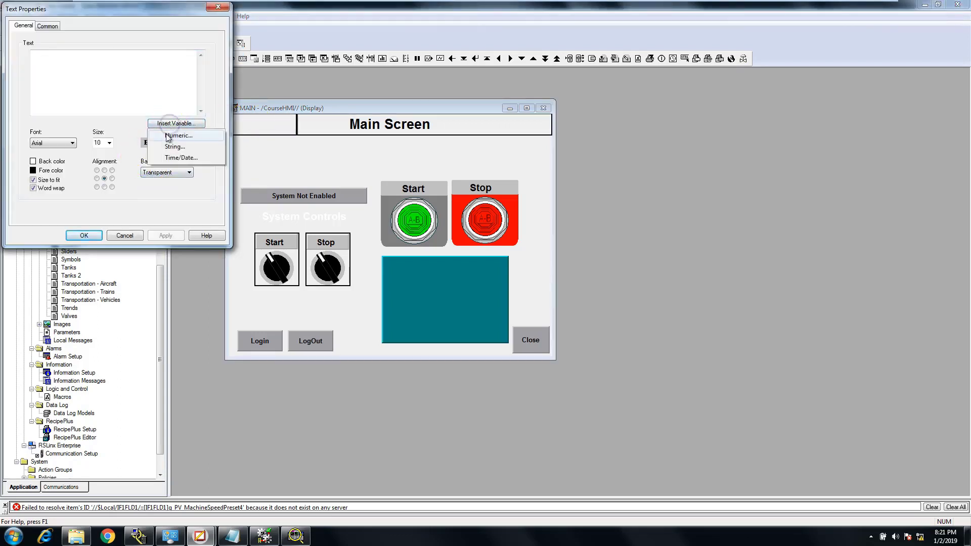
pyautogui.click(175, 157)
pyautogui.click(101, 159)
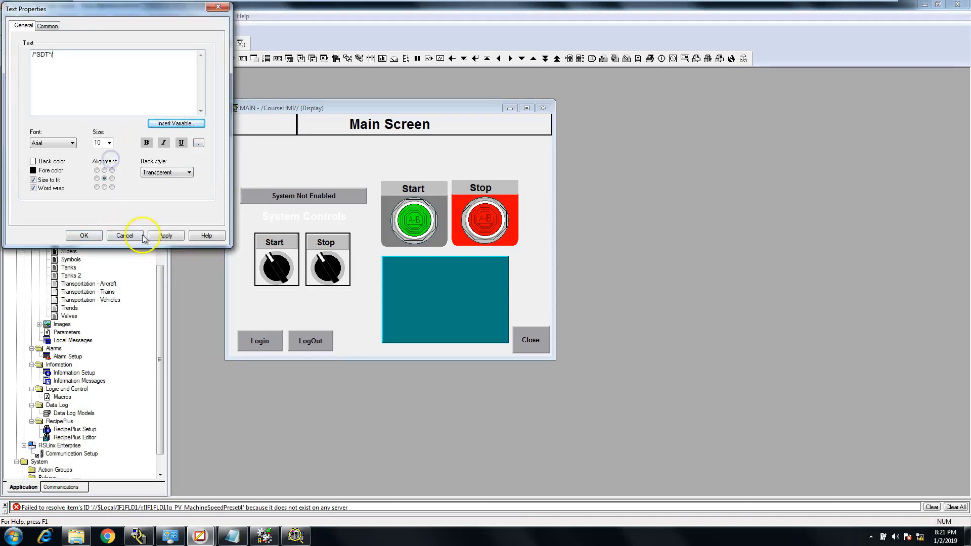
pyautogui.click(165, 234)
pyautogui.click(84, 235)
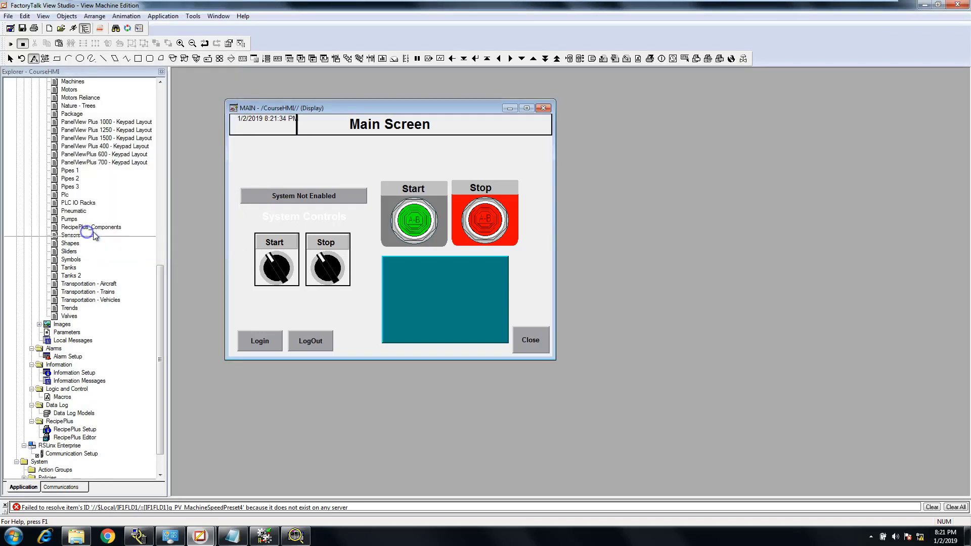
pyautogui.click(252, 125)
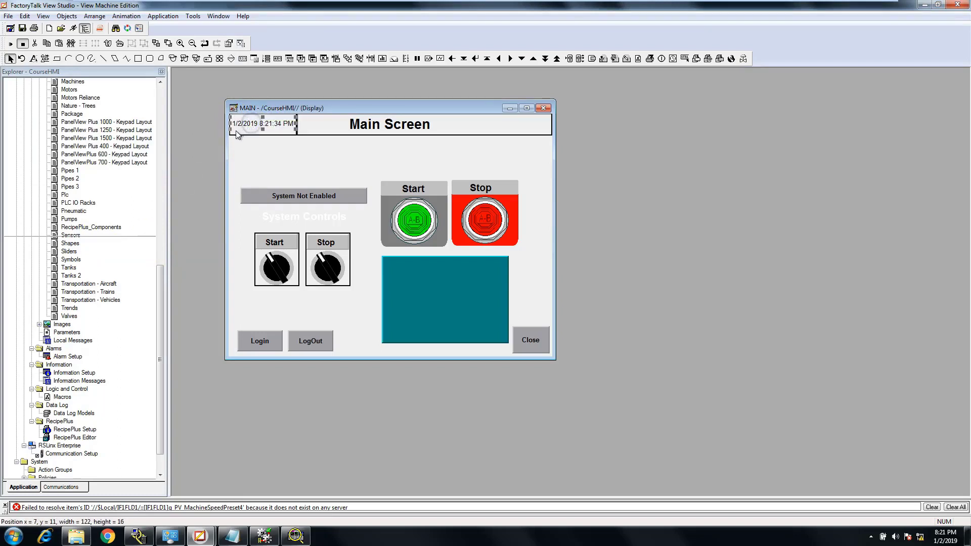
# Try clearing the variable code in the date and time text's properties, and cancel the change
pyautogui.doubleClick(268, 124)
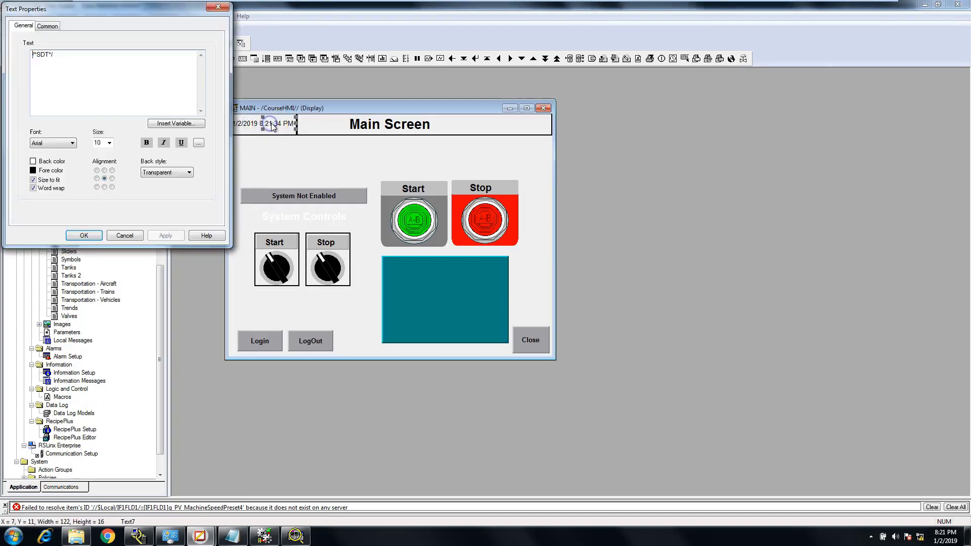
pyautogui.click(172, 123)
pyautogui.click(77, 64)
pyautogui.moveTo(78, 57); pyautogui.dragTo(20, 61)
pyautogui.press('Delete')
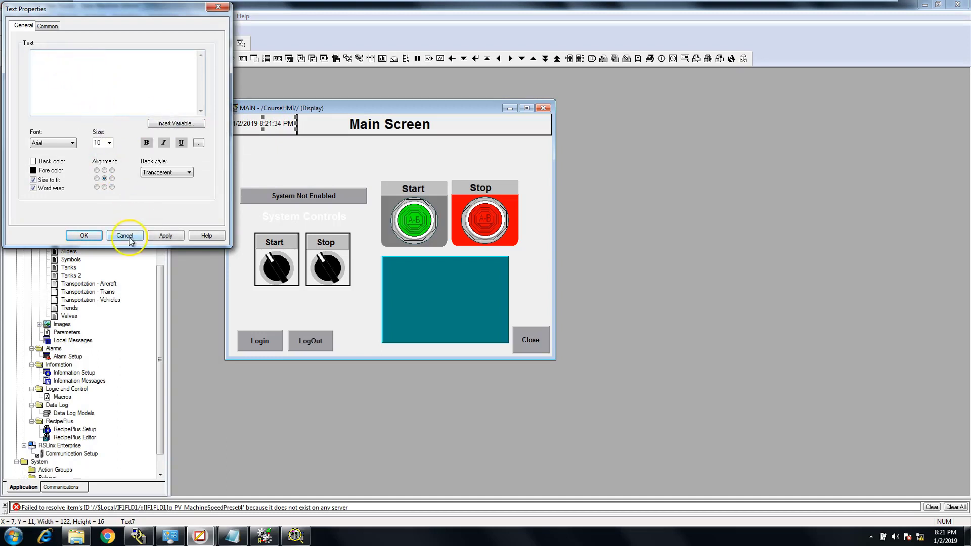
pyautogui.click(129, 236)
# Delete the date and time text from the small header panel
pyautogui.click(256, 126)
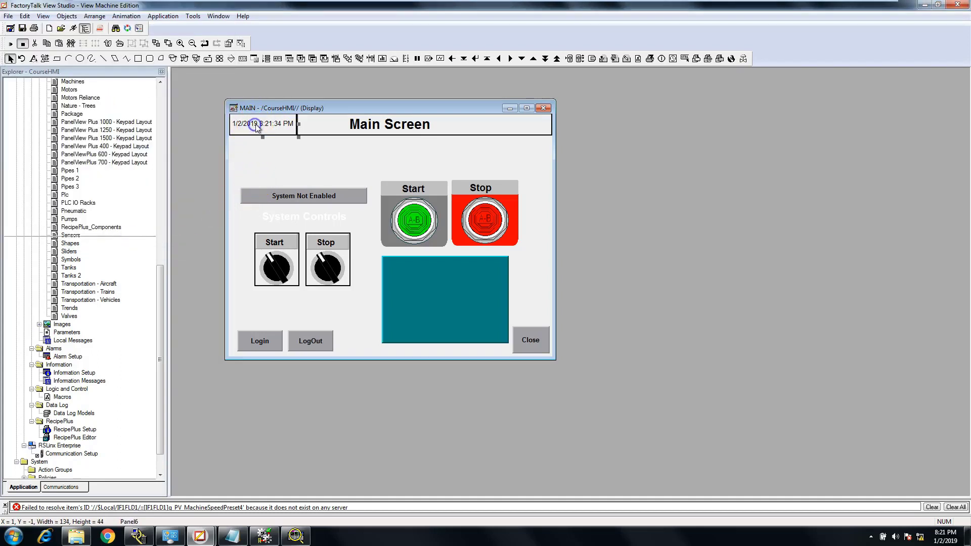
pyautogui.click(257, 127)
pyautogui.press('Delete')
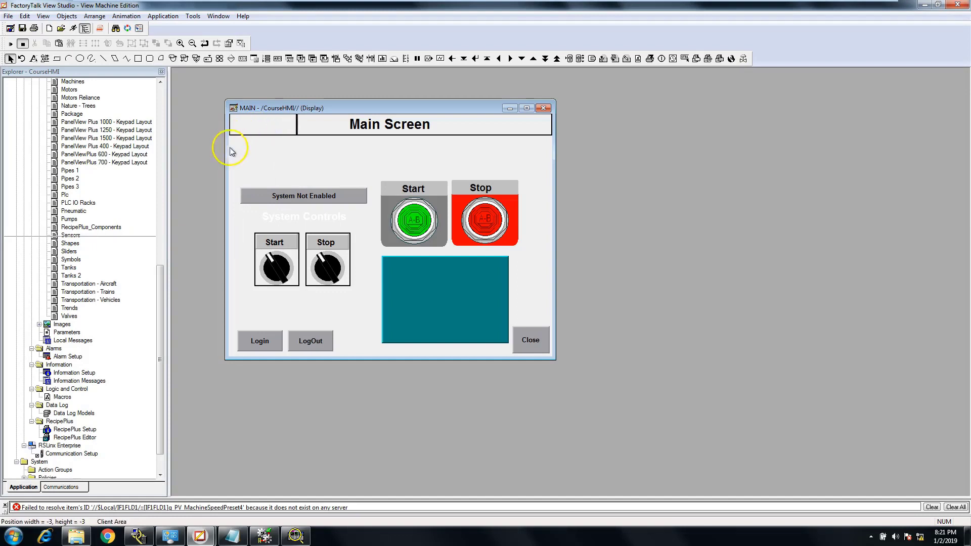
# Draw a new text object inside the small header panel for the time and date
pyautogui.click(66, 17)
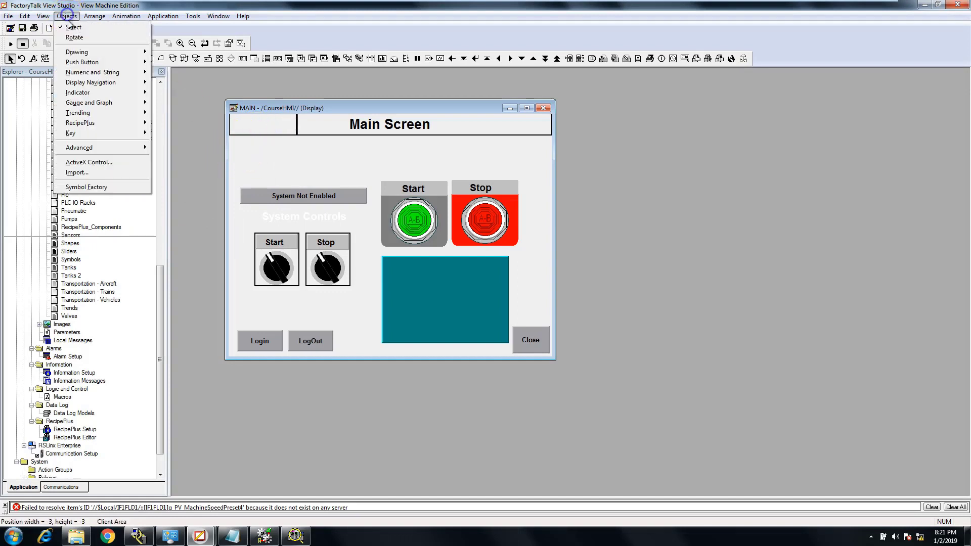
pyautogui.moveTo(97, 55)
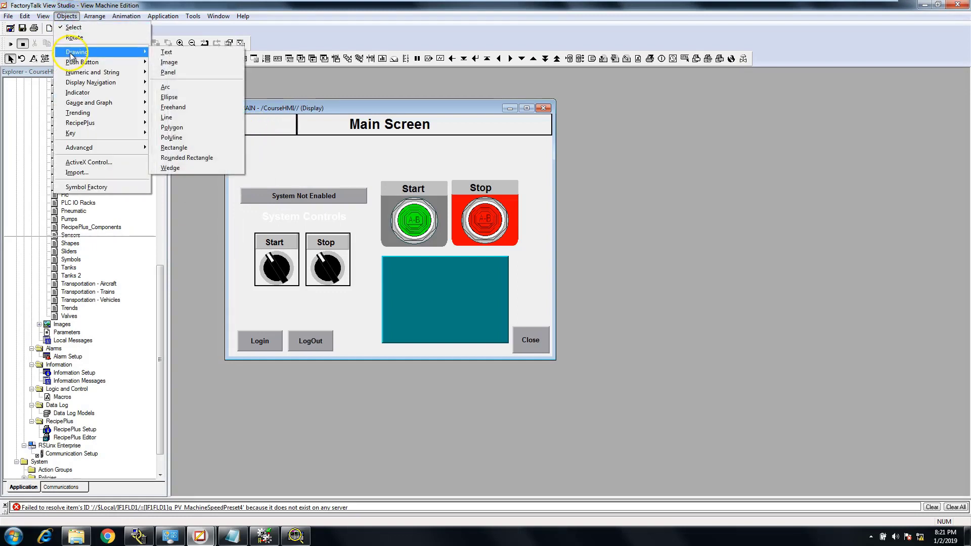
pyautogui.click(165, 53)
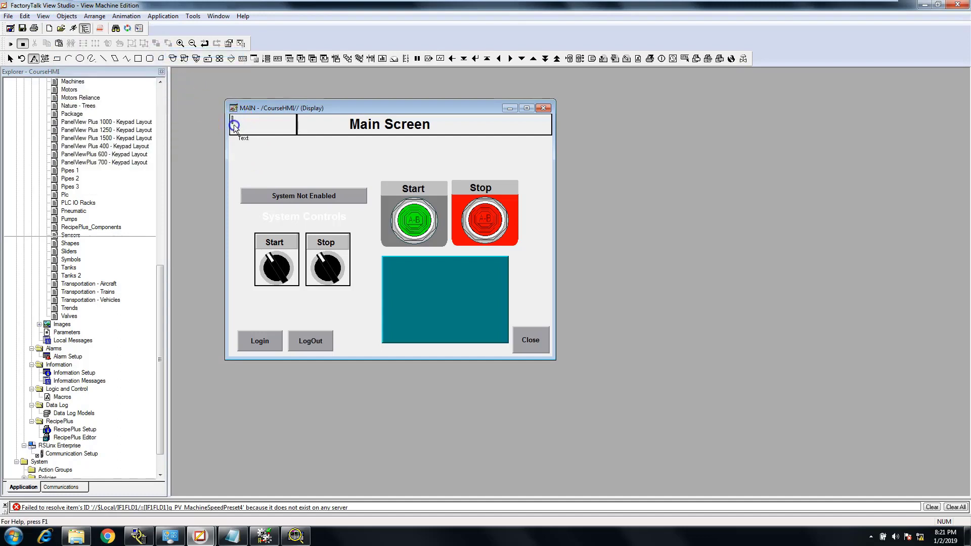
pyautogui.moveTo(287, 132); pyautogui.dragTo(292, 131)
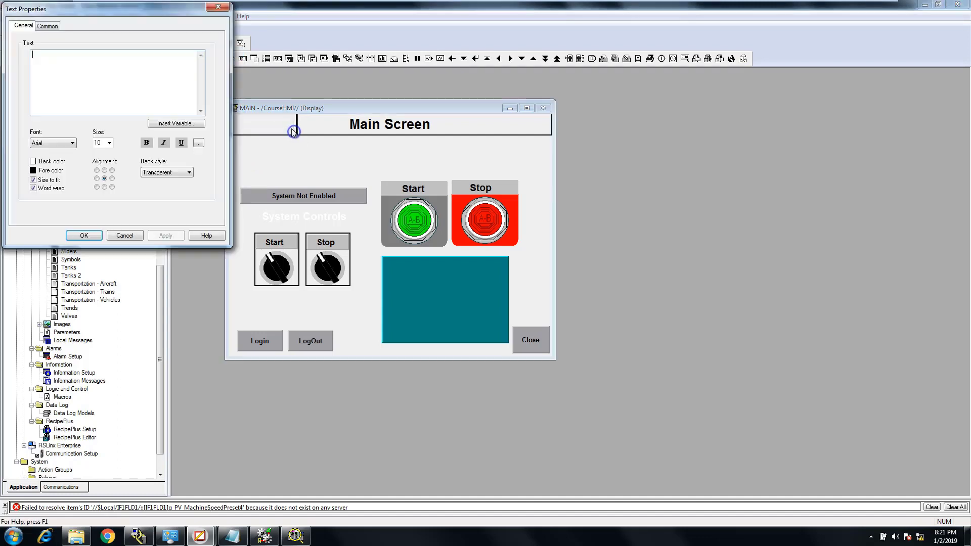
# Insert a time/date variable in the time-only format, as in 8:22:06 PM, into the new text
pyautogui.click(165, 125)
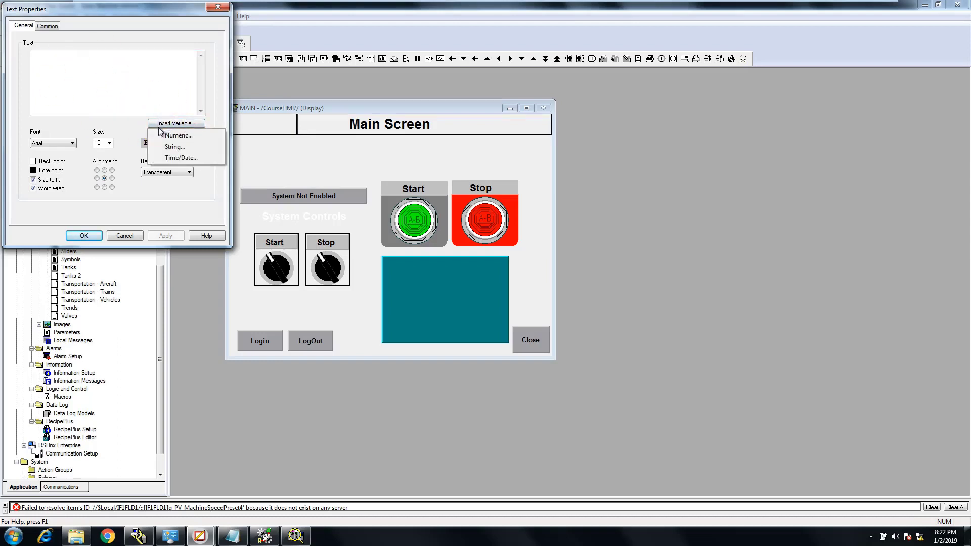
pyautogui.click(178, 159)
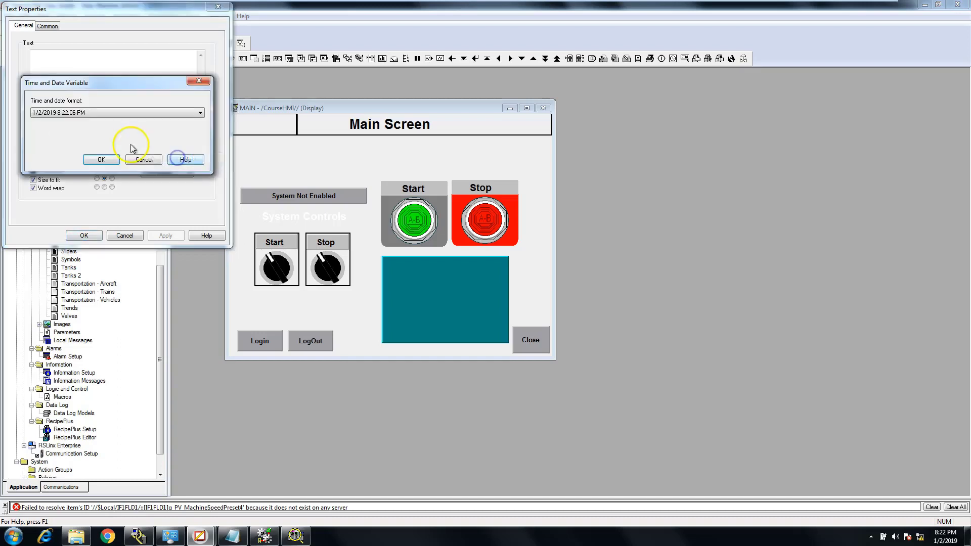
pyautogui.click(200, 113)
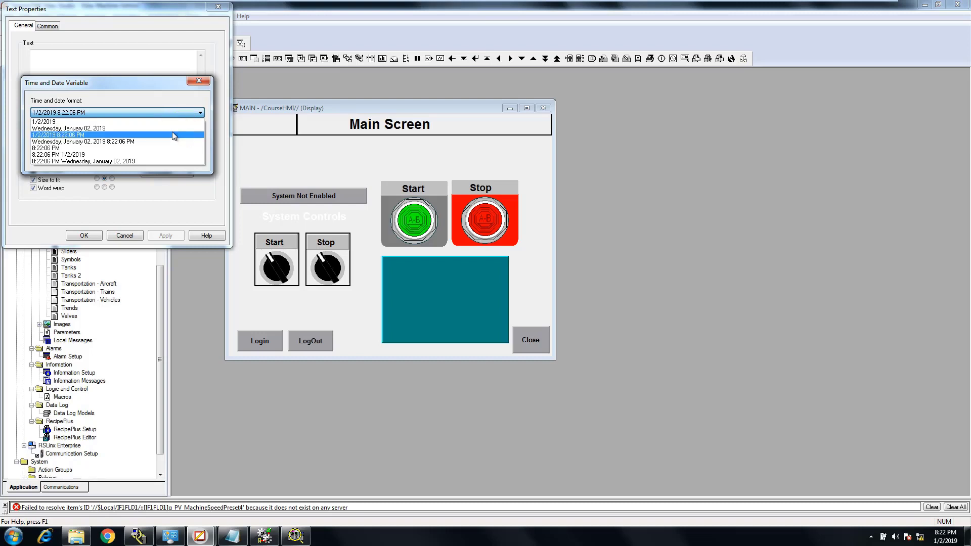
pyautogui.click(106, 149)
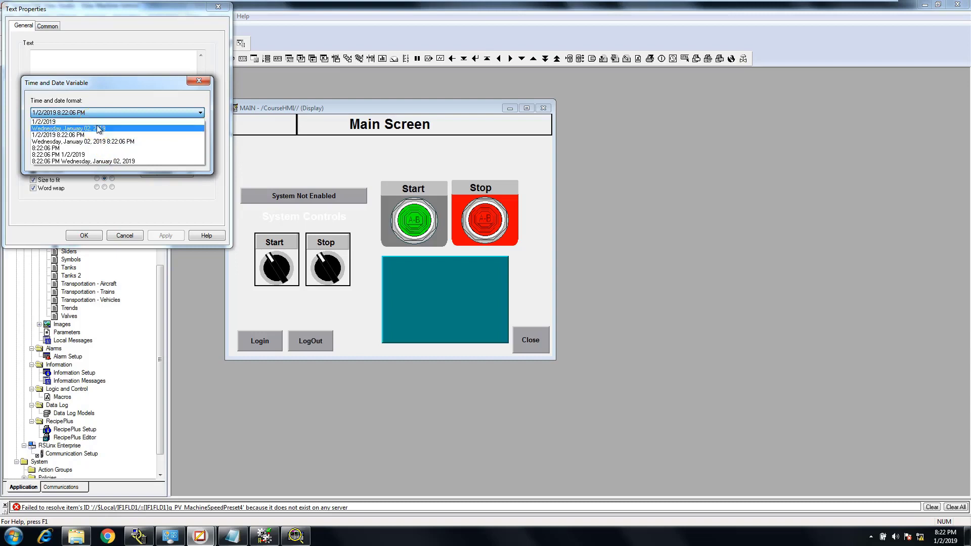
pyautogui.click(93, 148)
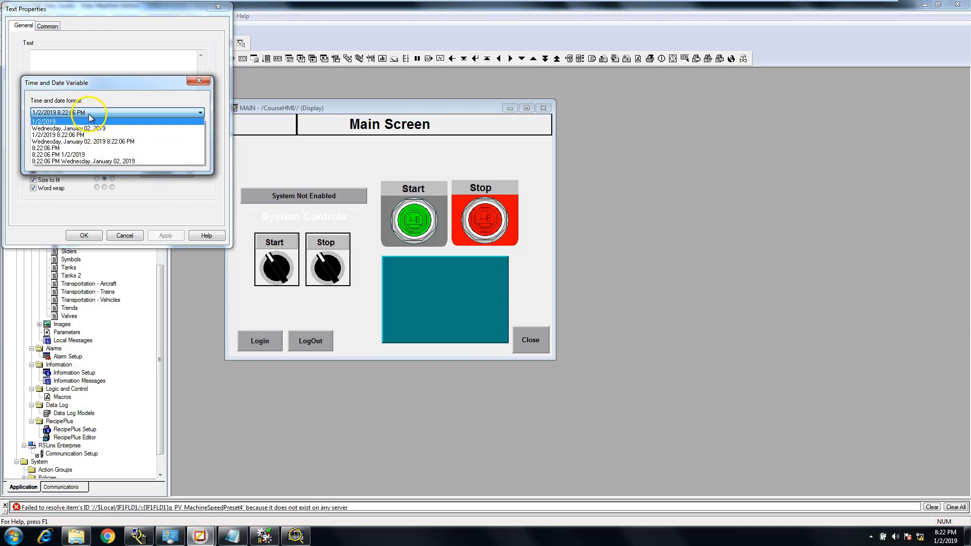
pyautogui.click(75, 148)
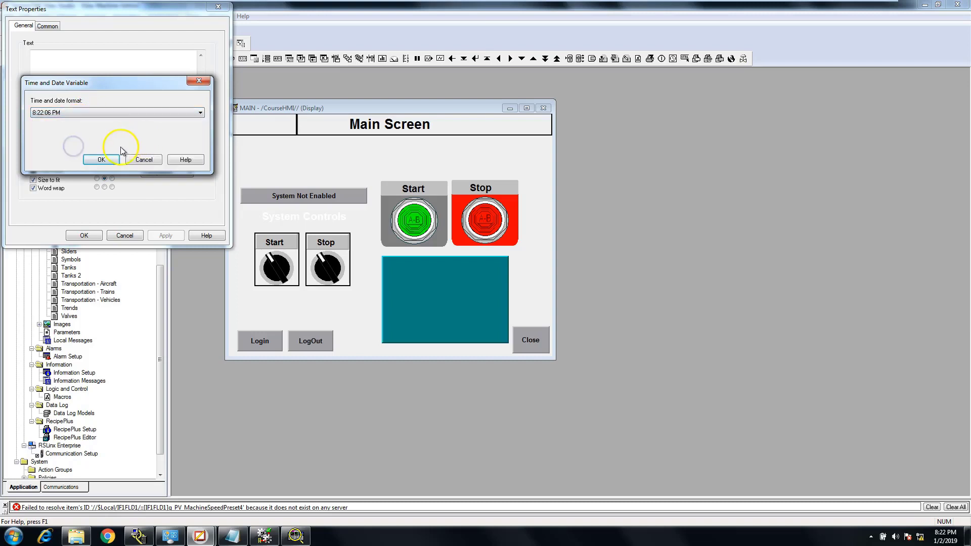
pyautogui.click(107, 158)
pyautogui.click(166, 236)
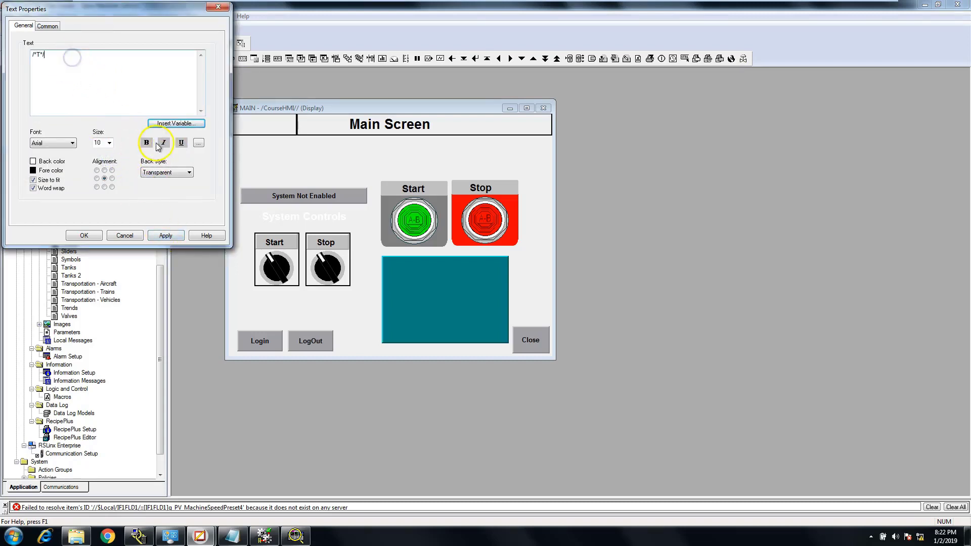
# Try adding a combined date and time variable after the time variable, and remove it from the text
pyautogui.click(169, 125)
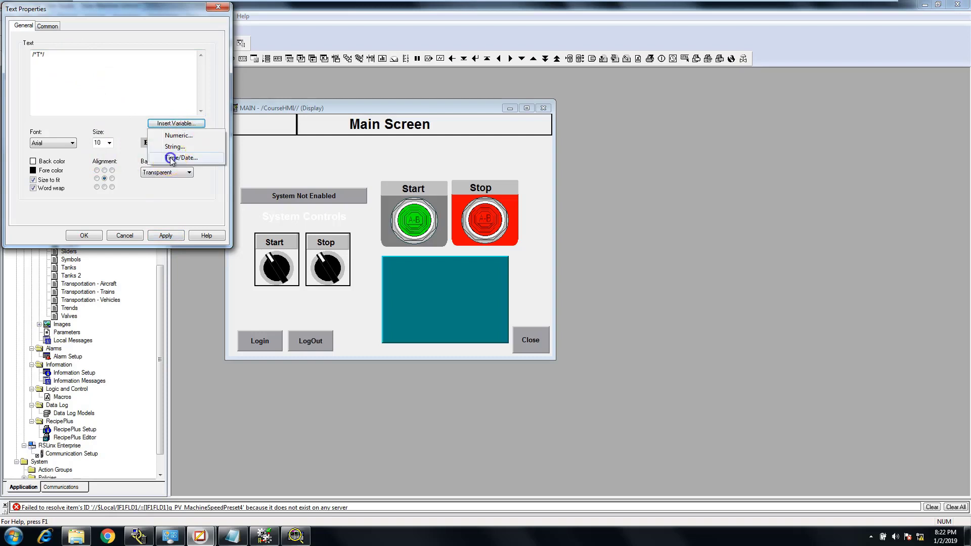
pyautogui.click(172, 157)
pyautogui.click(99, 158)
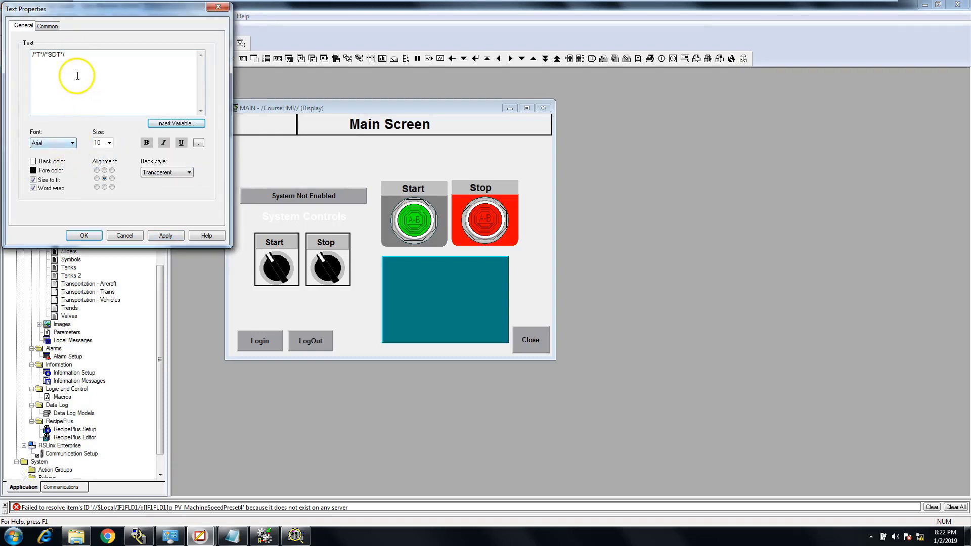
pyautogui.moveTo(76, 53); pyautogui.dragTo(50, 55)
# Insert a date-only variable in the short 1/2/2019 format after the time variable, and accept the text properties
pyautogui.click(169, 125)
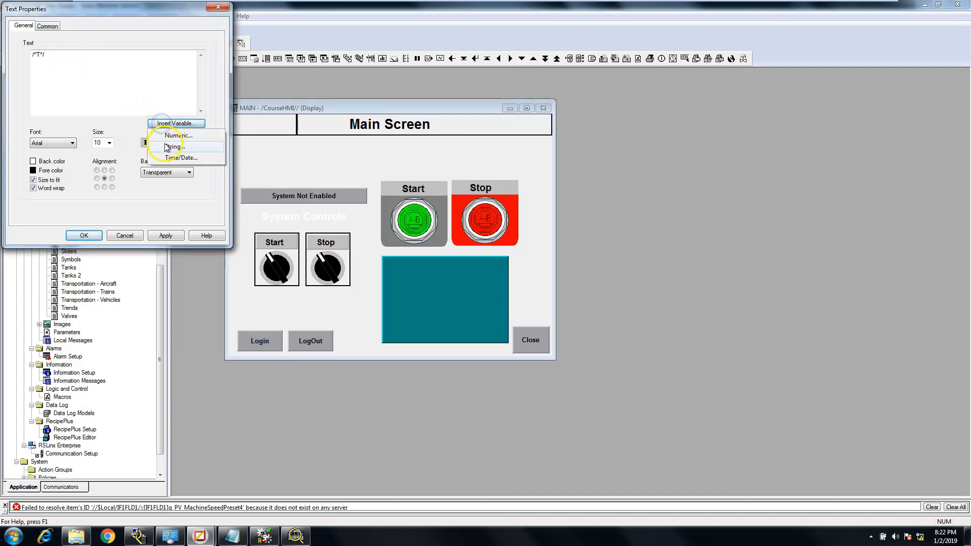
pyautogui.click(172, 157)
pyautogui.click(167, 113)
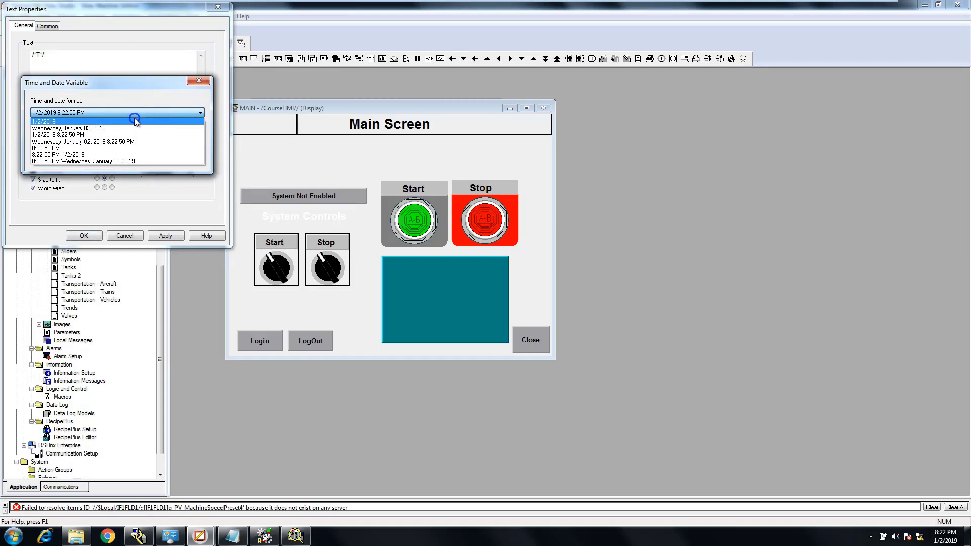
pyautogui.click(134, 121)
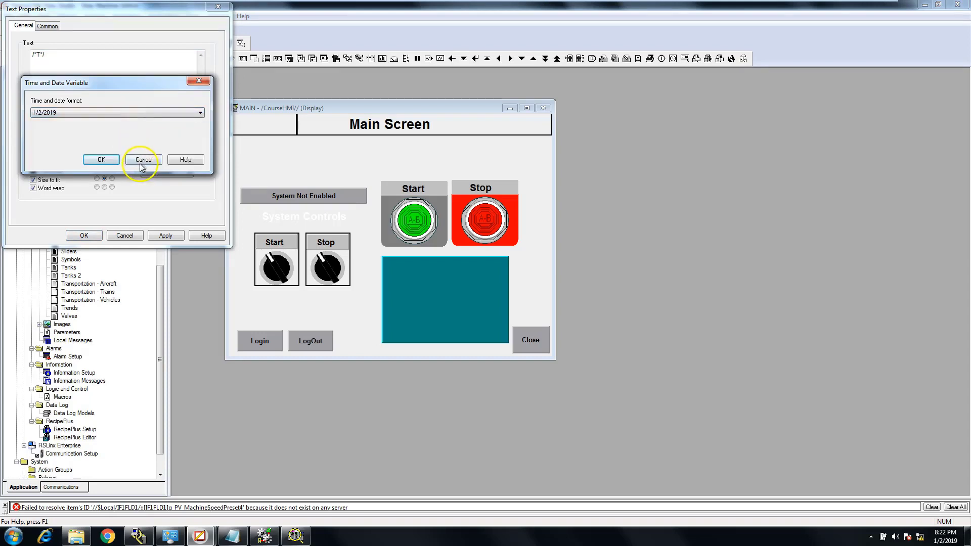
pyautogui.click(101, 160)
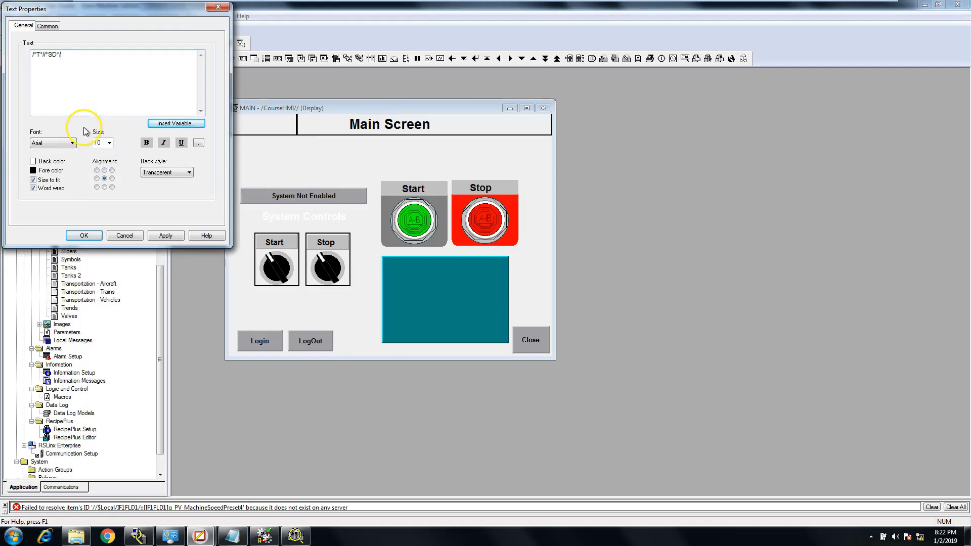
pyautogui.click(165, 235)
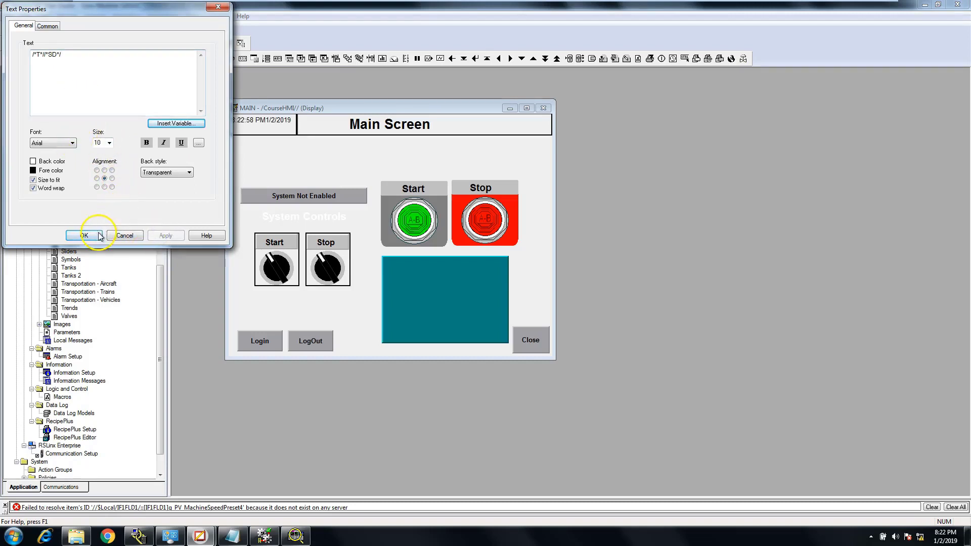
pyautogui.click(91, 235)
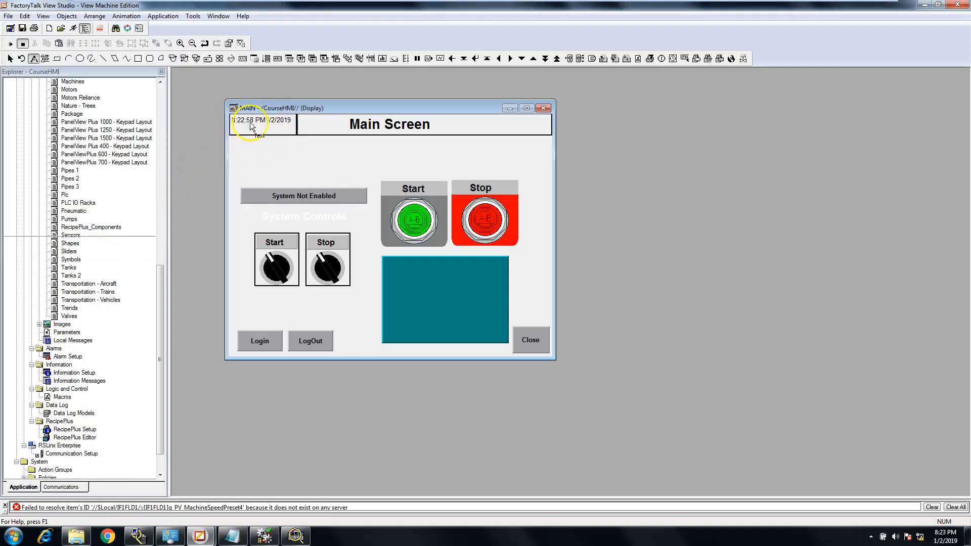
# Remove the date variable from the small header panel's text, keeping only the time variable, and accept the change
pyautogui.click(10, 59)
pyautogui.doubleClick(242, 127)
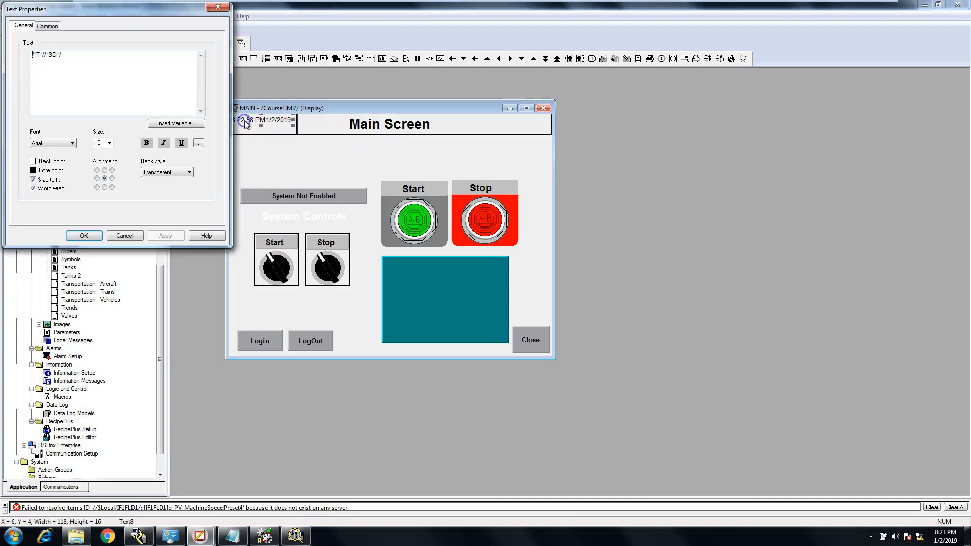
pyautogui.click(68, 56)
pyautogui.press('BackSpace')
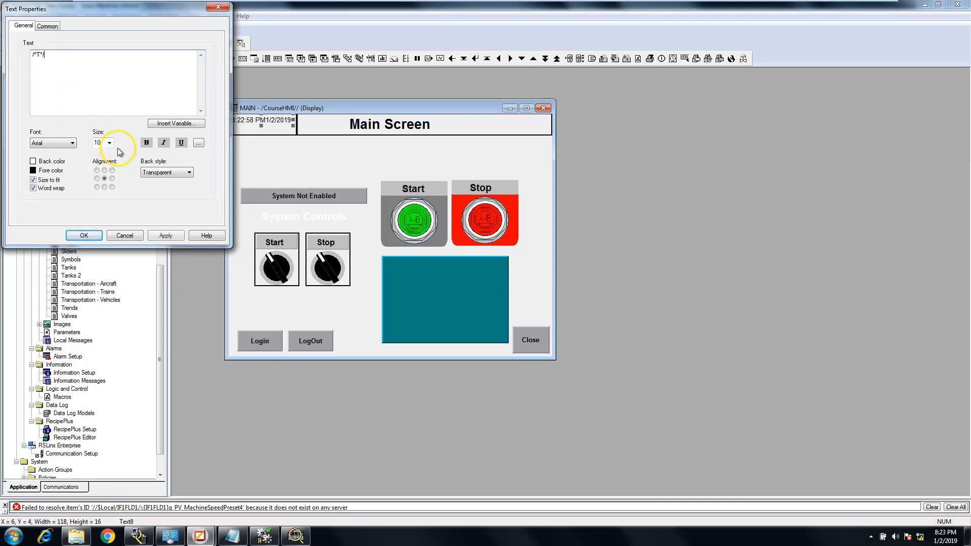
pyautogui.click(173, 236)
pyautogui.click(96, 234)
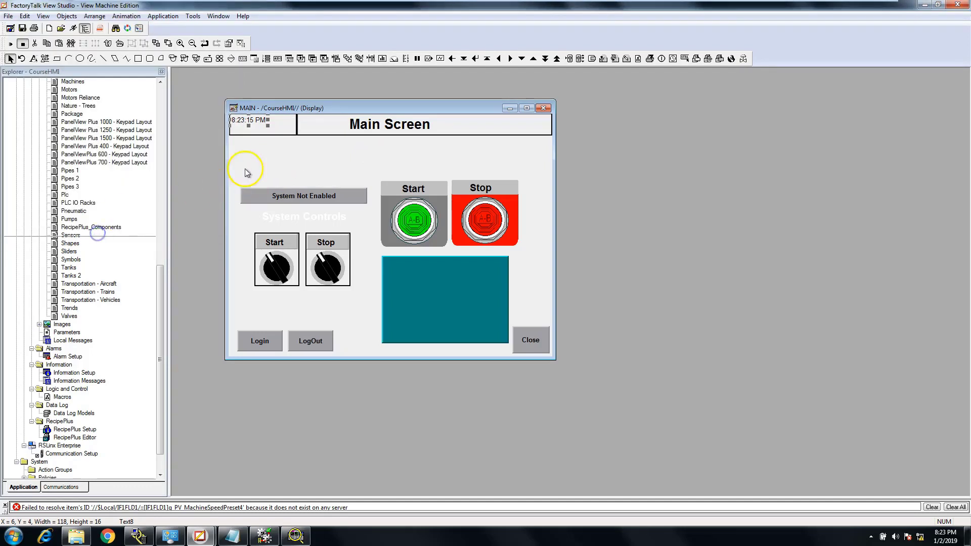
# Move the time text to about x 29, y 6 inside the small header panel and make it bold
pyautogui.moveTo(253, 120); pyautogui.dragTo(262, 121)
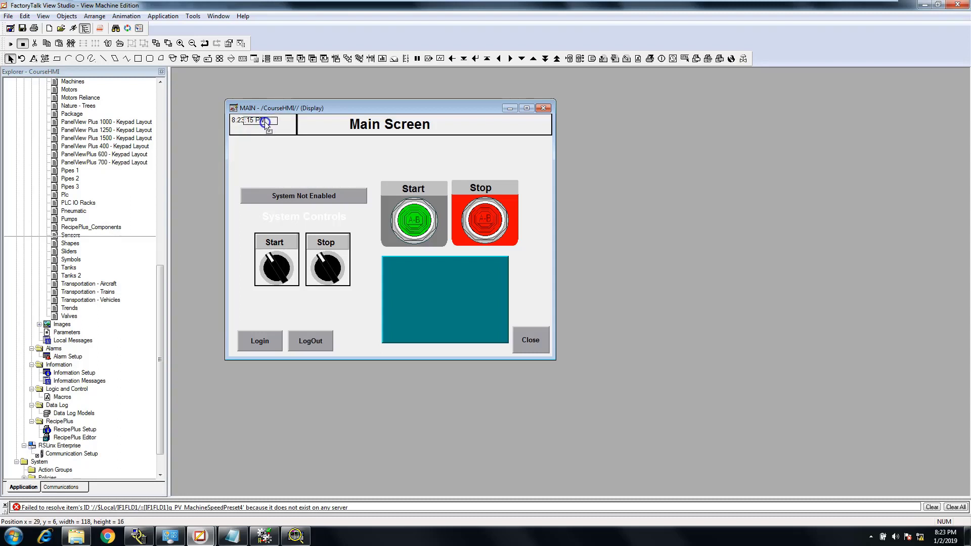
pyautogui.doubleClick(265, 123)
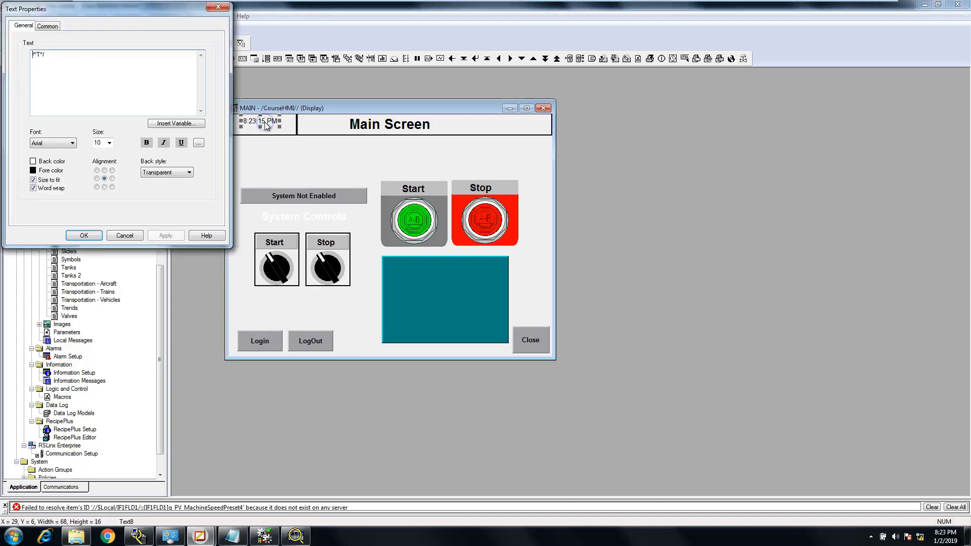
pyautogui.click(147, 142)
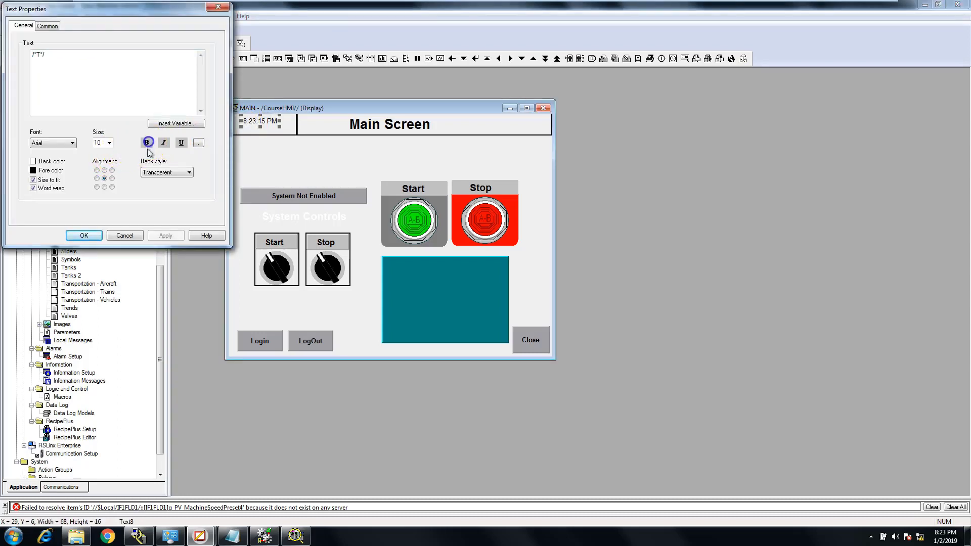
pyautogui.click(166, 237)
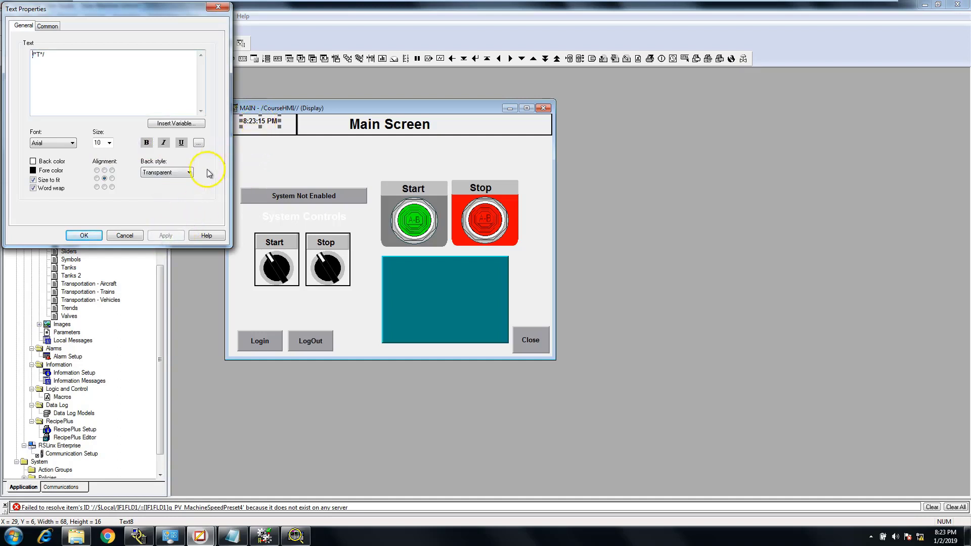
pyautogui.click(84, 236)
# Duplicate the time text by copy and paste, placing the copy directly beneath the original at about x 29, y 22
pyautogui.rightClick(274, 122)
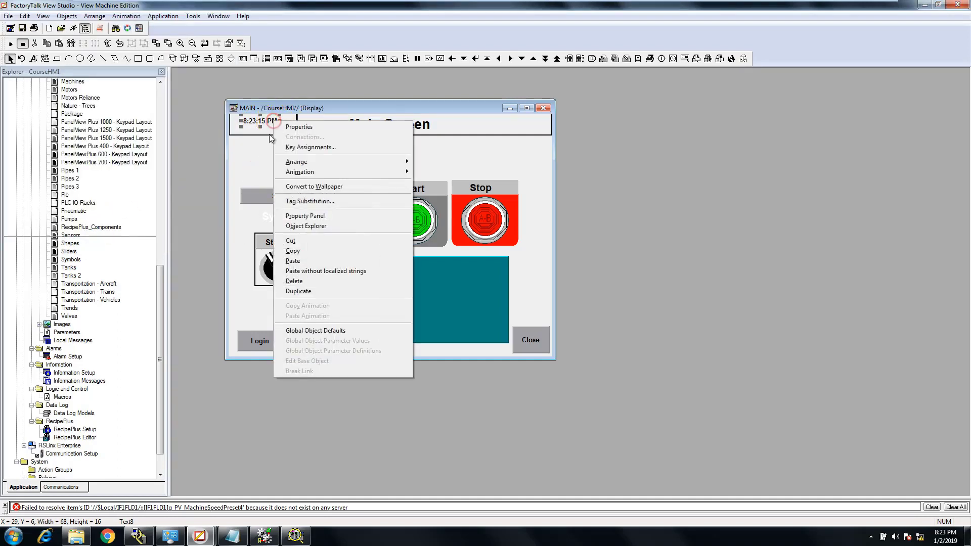
pyautogui.click(294, 252)
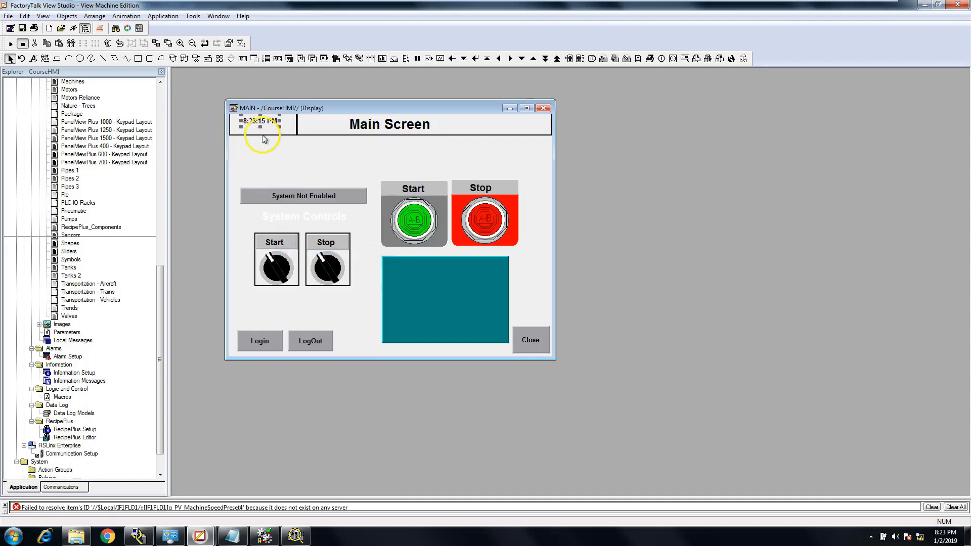
pyautogui.rightClick(268, 133)
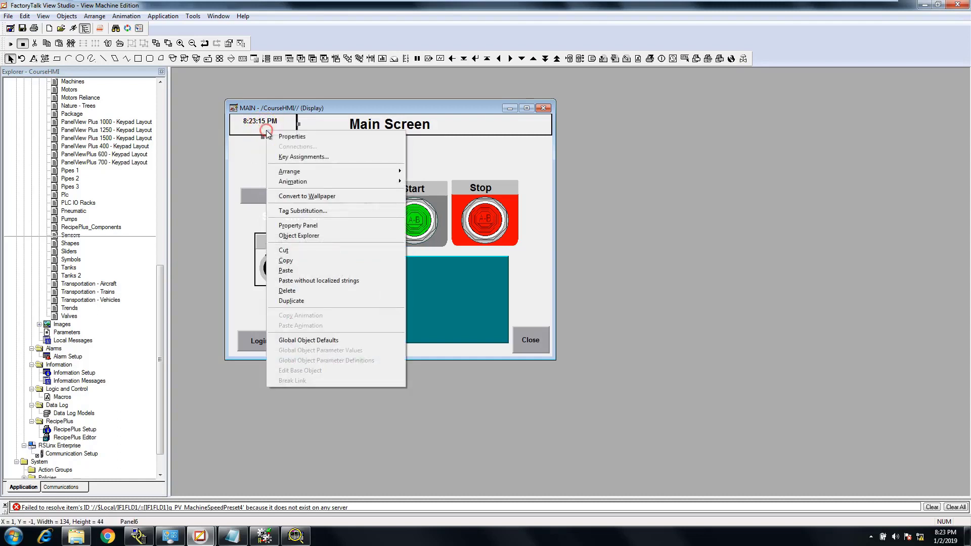
pyautogui.click(286, 271)
pyautogui.moveTo(272, 126); pyautogui.dragTo(271, 130)
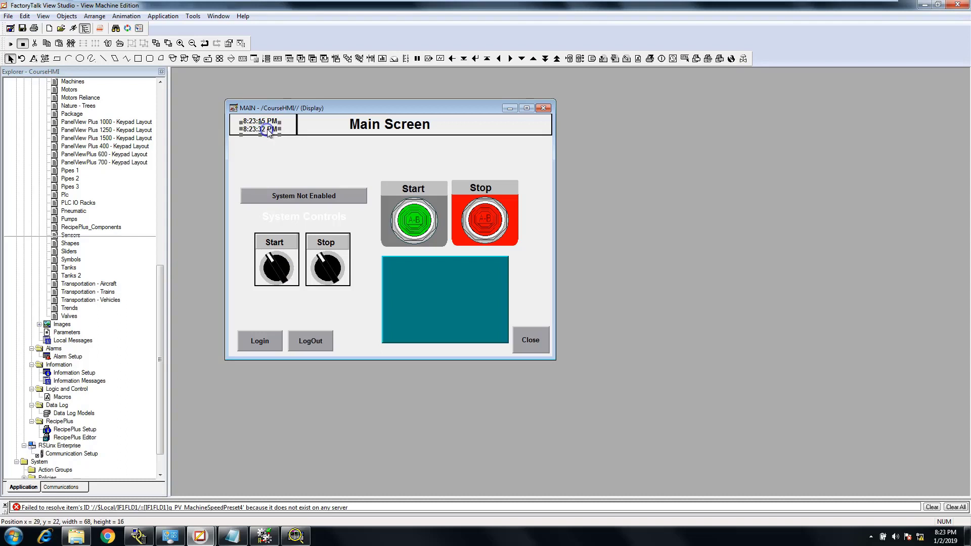
# Replace the lower text's time variable with a date-only variable in the short 1/2/2019 format and accept the text properties
pyautogui.doubleClick(266, 129)
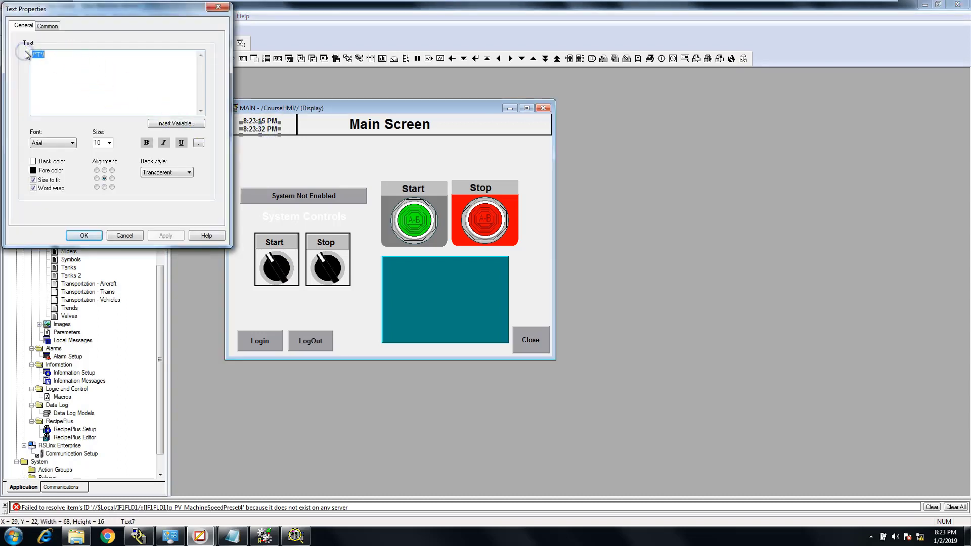
pyautogui.press('Delete')
pyautogui.click(176, 123)
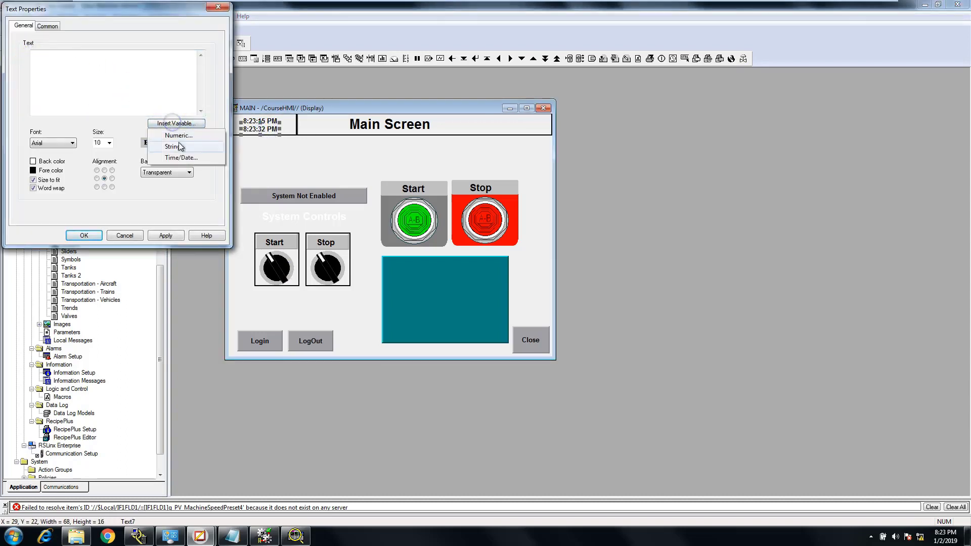
pyautogui.click(187, 158)
pyautogui.click(147, 112)
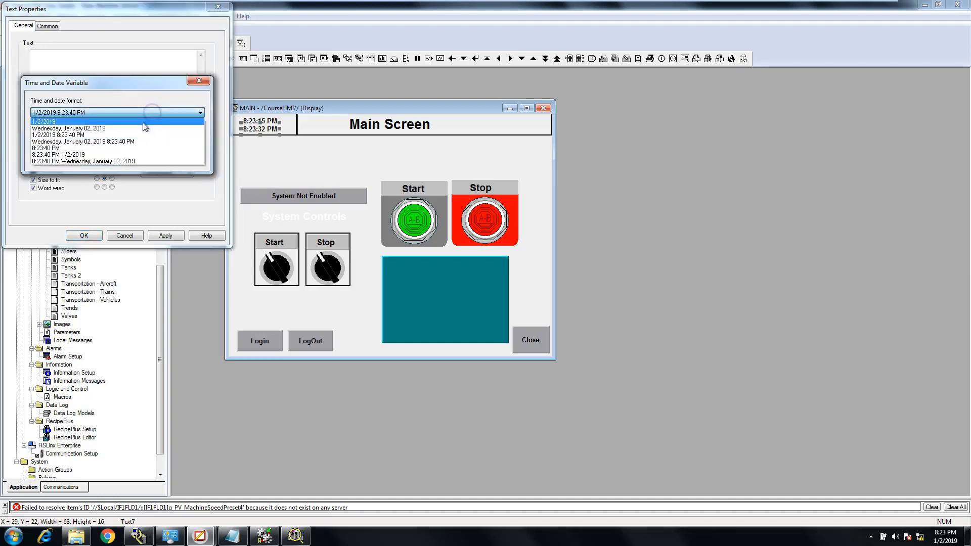
pyautogui.click(144, 121)
pyautogui.click(101, 159)
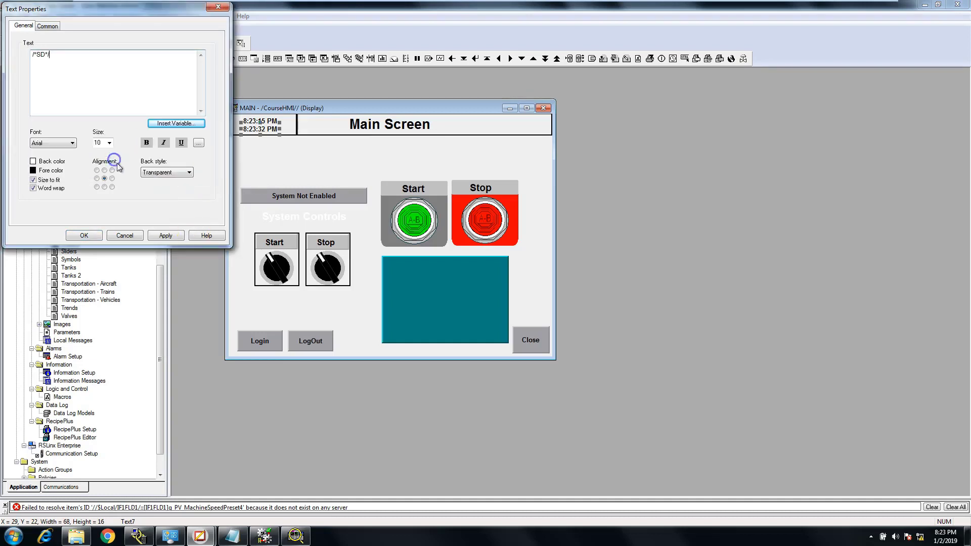
pyautogui.click(164, 235)
pyautogui.click(84, 236)
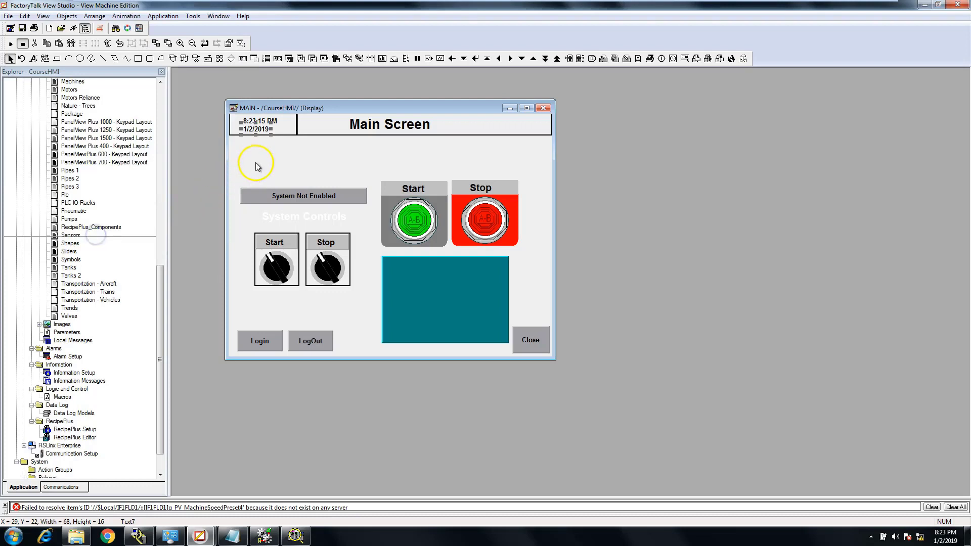
# Center the date text under the time text and nudge the time text to about x 27, y 4
pyautogui.moveTo(257, 129); pyautogui.dragTo(260, 129)
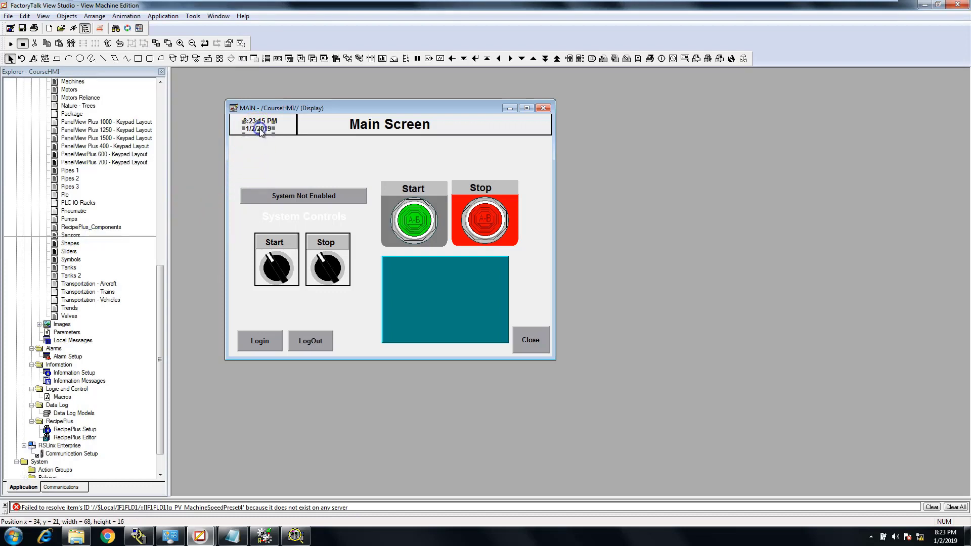
pyautogui.click(284, 147)
pyautogui.click(267, 127)
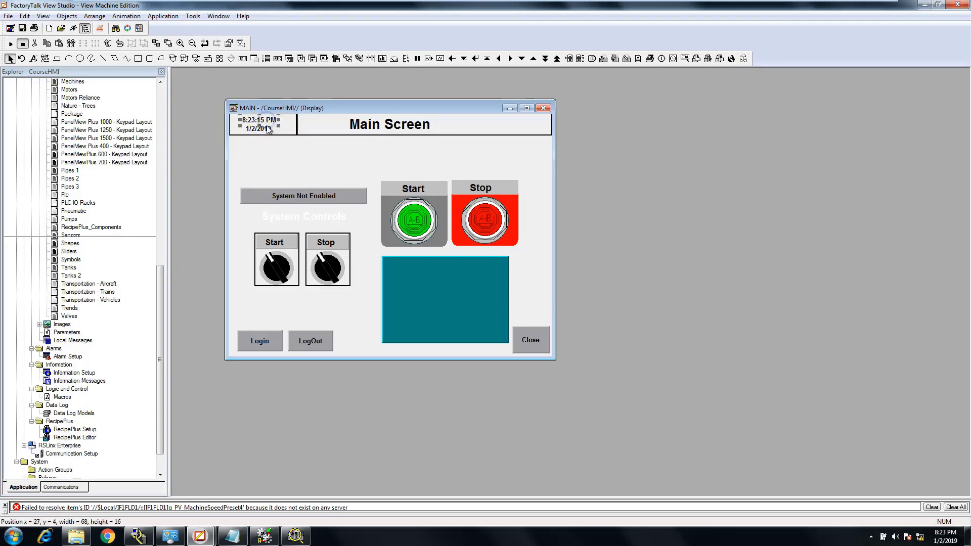
pyautogui.click(265, 128)
pyautogui.click(261, 157)
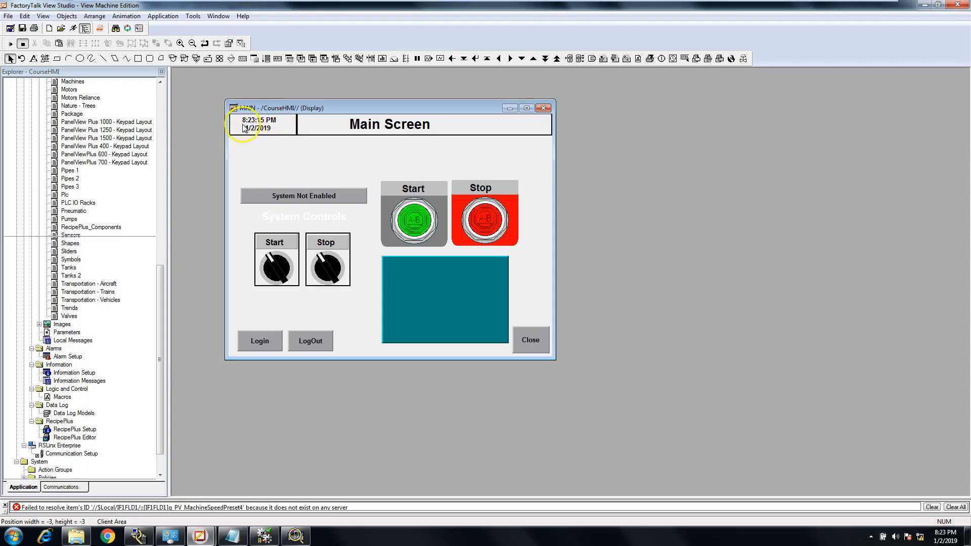
# Give the small header panel a Solid back style with a white back color, and apply it
pyautogui.click(286, 133)
pyautogui.rightClick(288, 130)
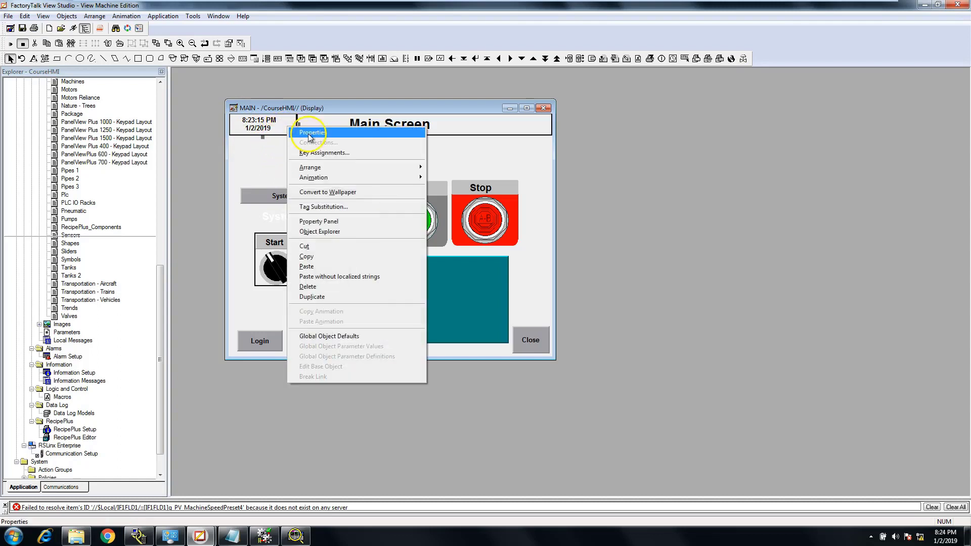
pyautogui.click(310, 134)
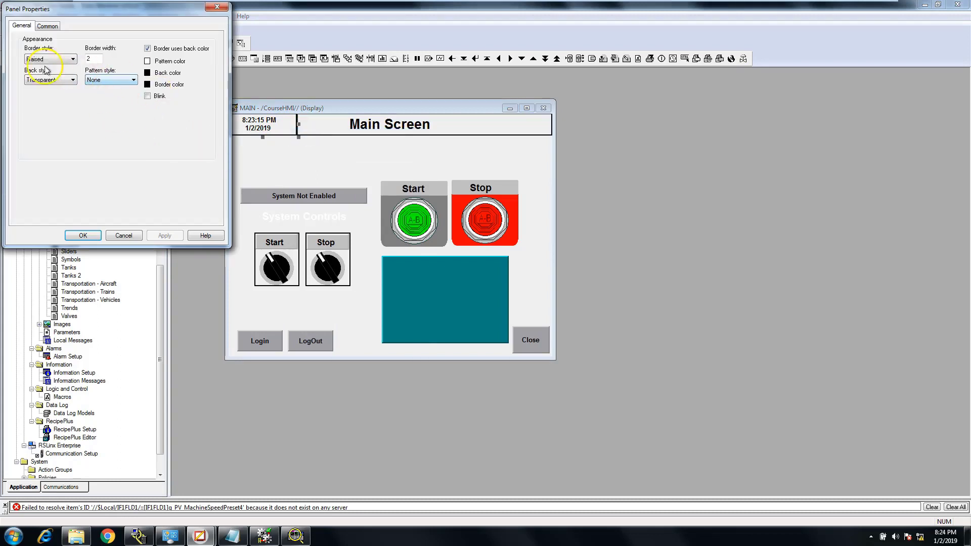
pyautogui.click(67, 80)
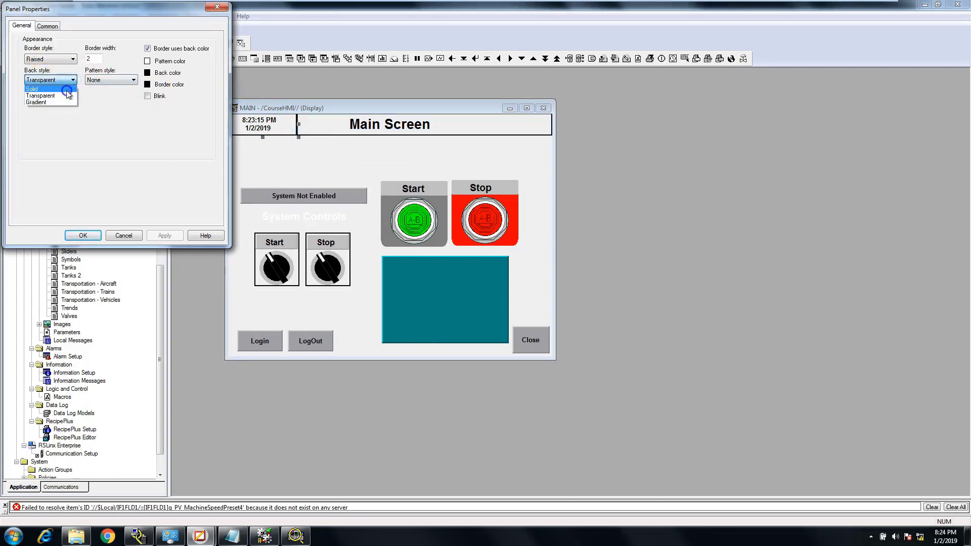
pyautogui.click(66, 90)
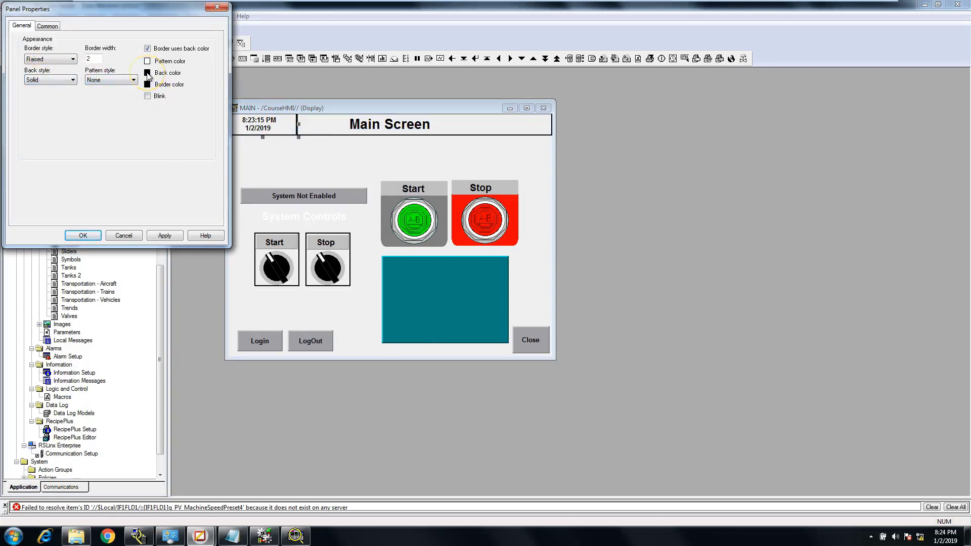
pyautogui.click(147, 74)
pyautogui.click(161, 86)
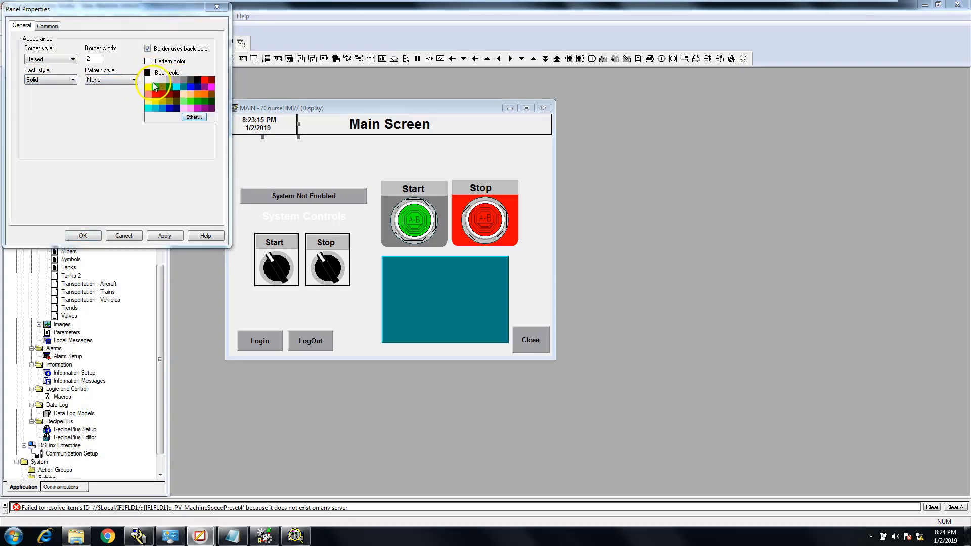
pyautogui.click(162, 236)
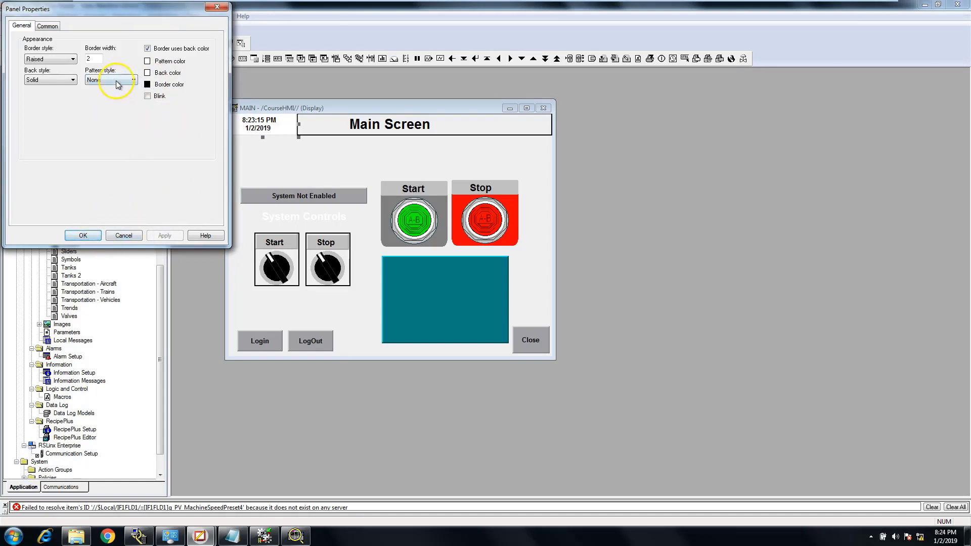
# Turn off the border's use of the back color for the small header panel and accept the panel properties
pyautogui.click(148, 73)
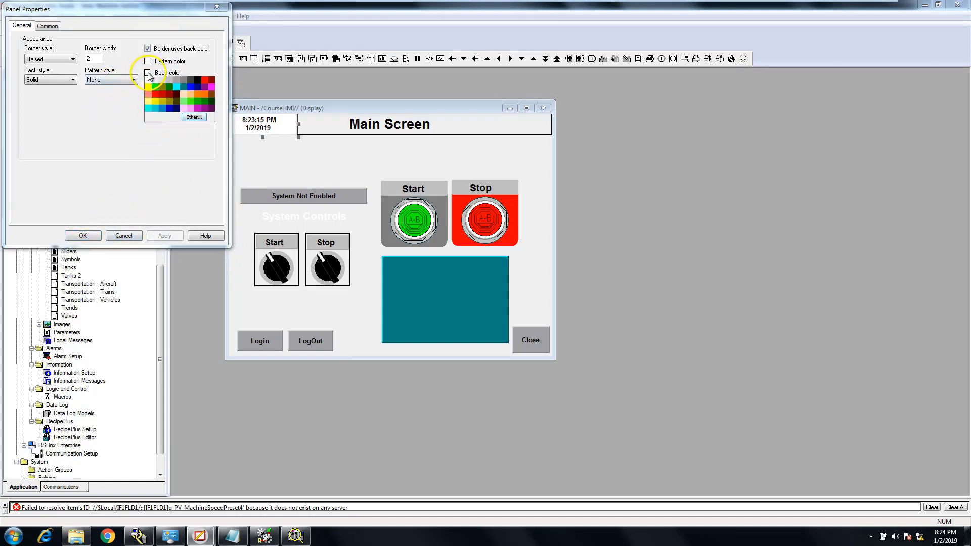
pyautogui.click(135, 70)
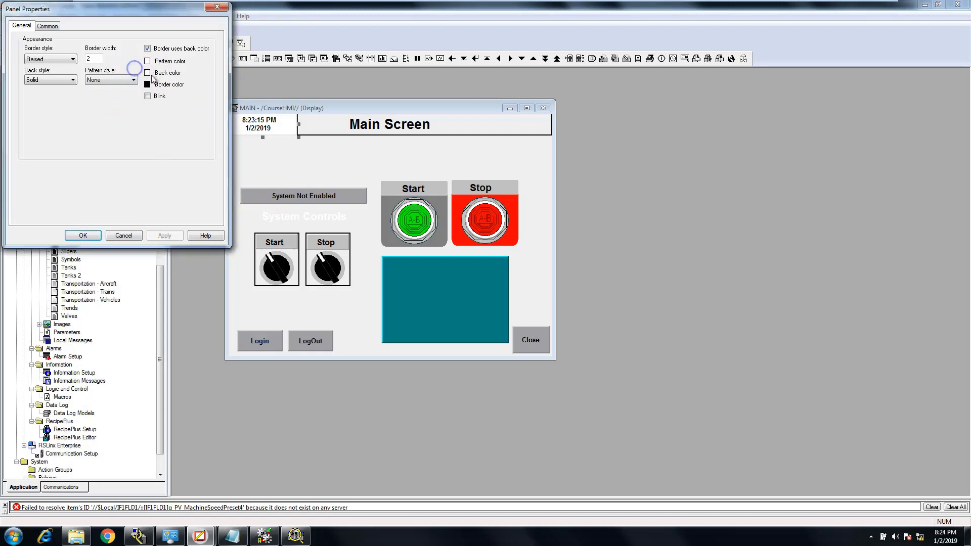
pyautogui.click(147, 49)
pyautogui.click(165, 235)
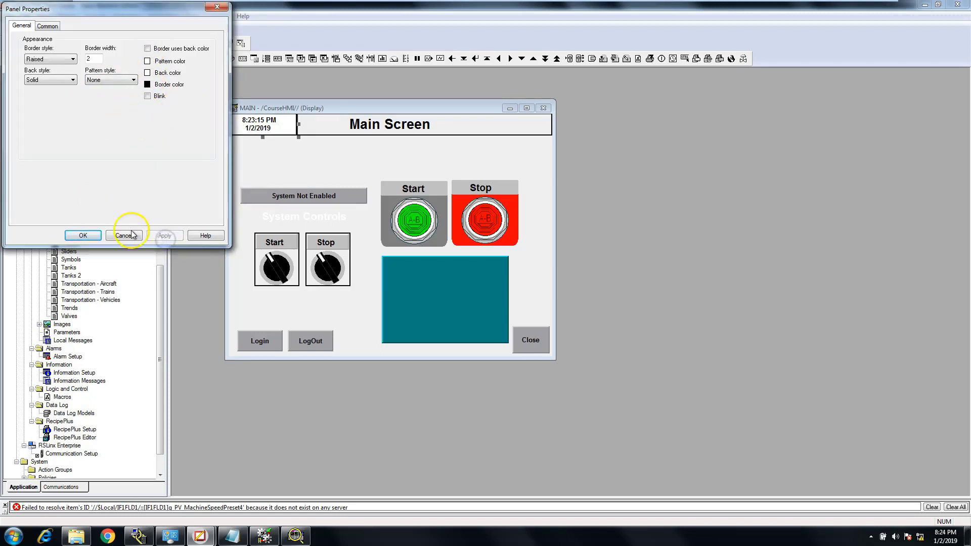
pyautogui.click(83, 236)
# Set the wide header panel's back color to white, turn off its border's use of the back color, and apply
pyautogui.click(329, 130)
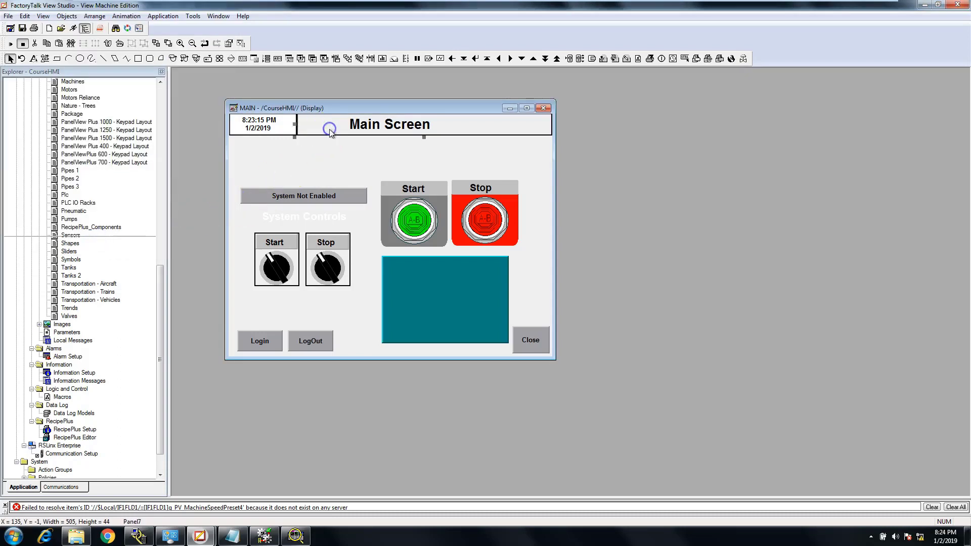
pyautogui.rightClick(331, 131)
pyautogui.click(344, 137)
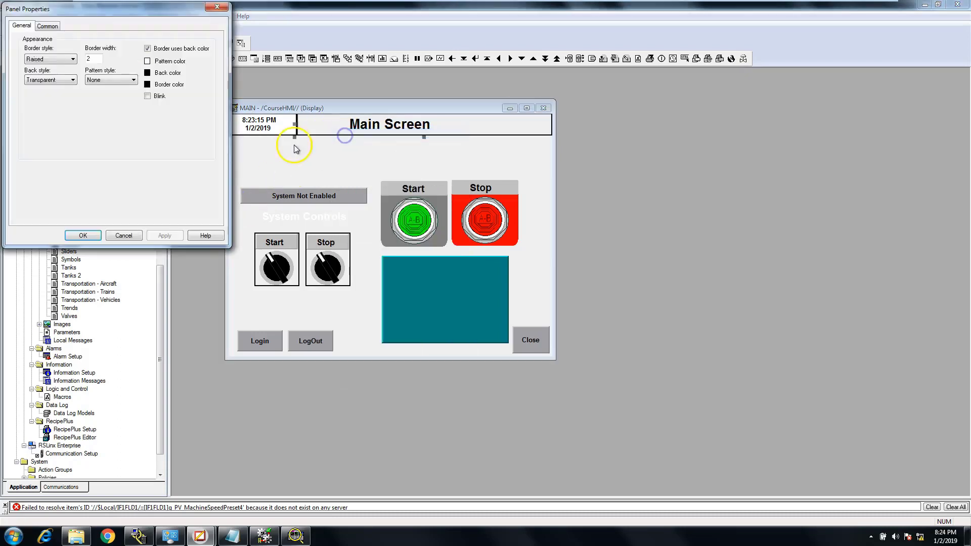
pyautogui.click(147, 85)
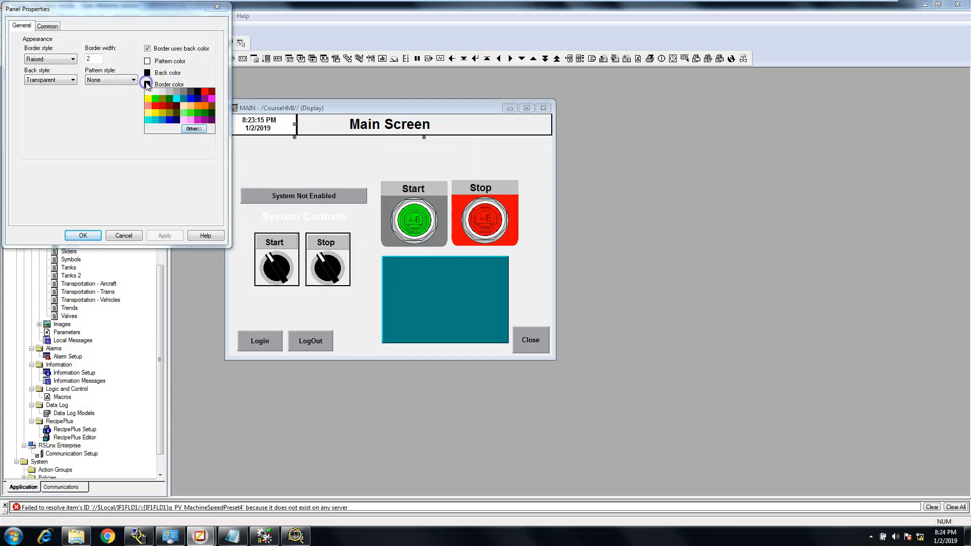
pyautogui.click(148, 73)
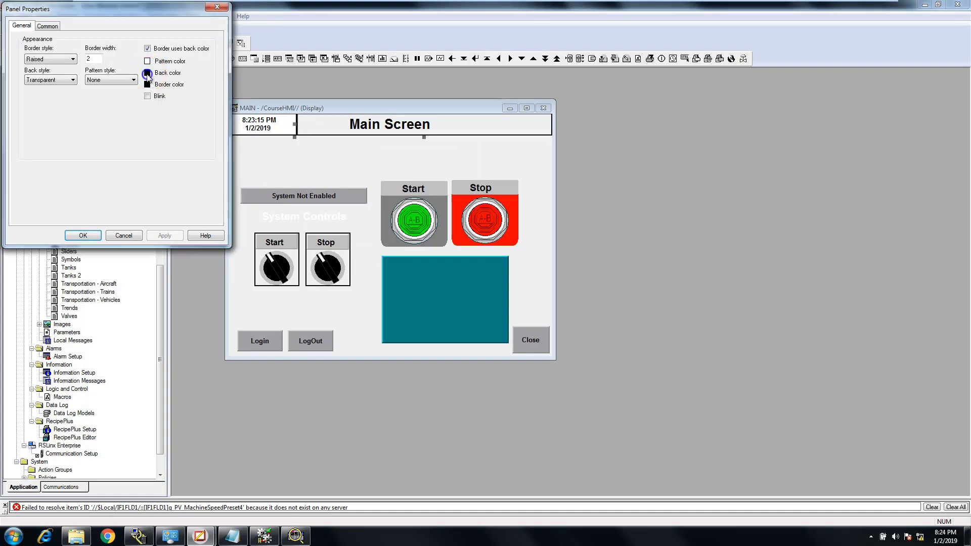
pyautogui.click(148, 73)
pyautogui.click(147, 82)
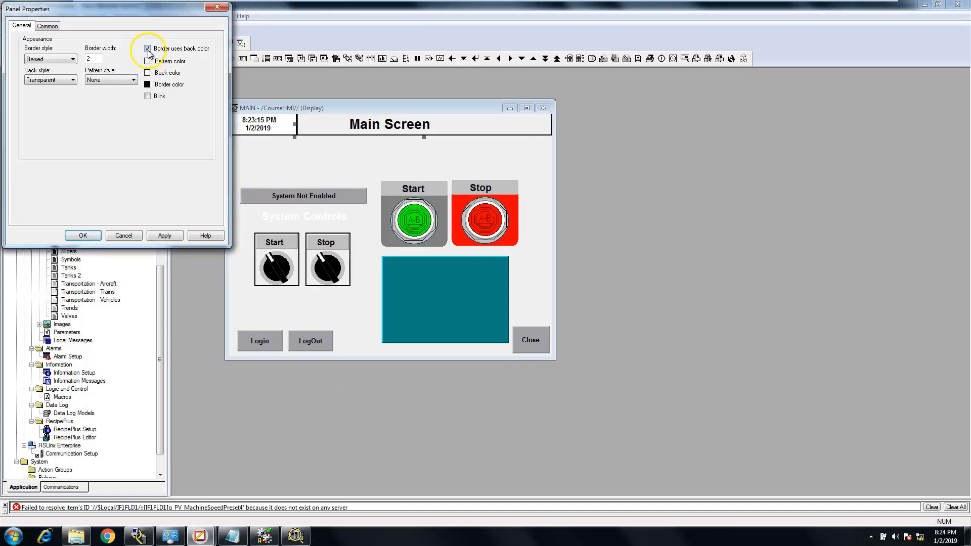
pyautogui.click(164, 54)
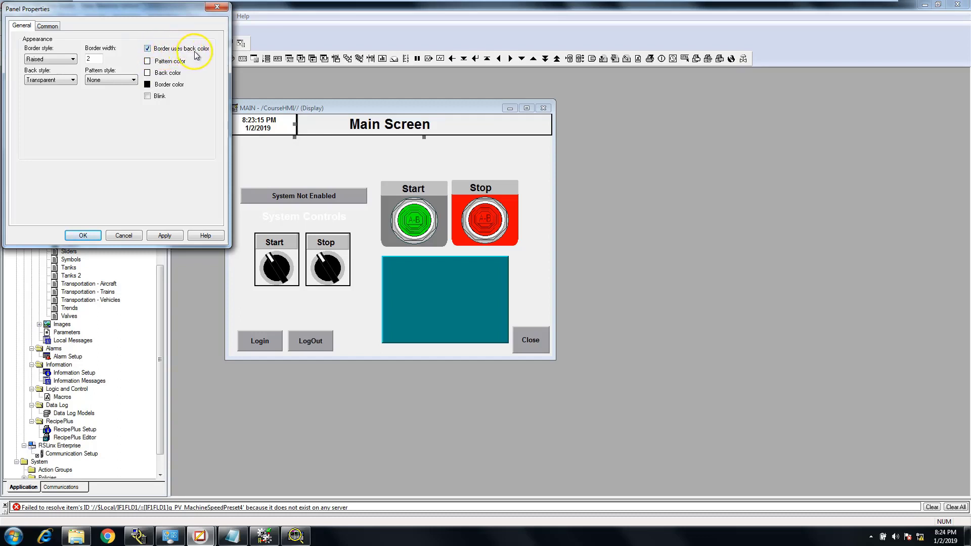
pyautogui.click(147, 48)
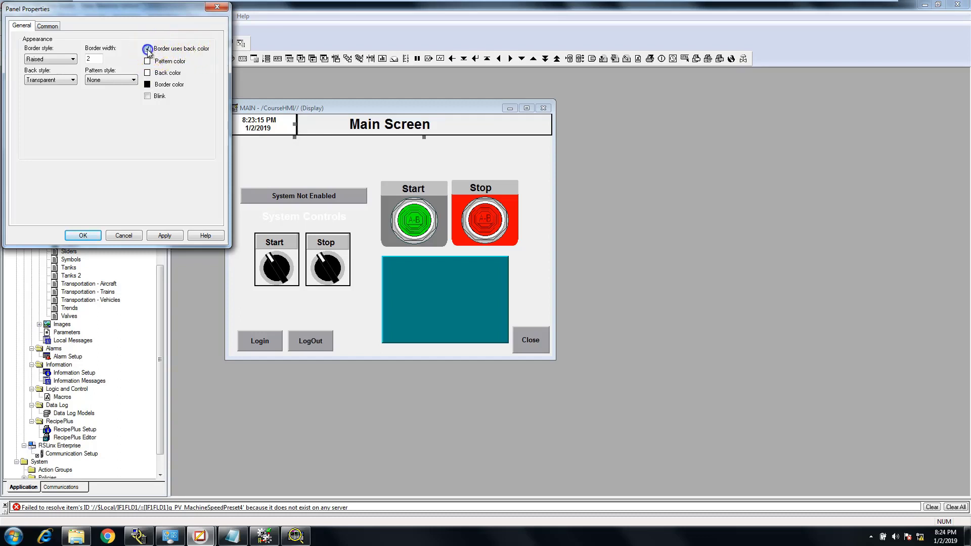
pyautogui.click(162, 236)
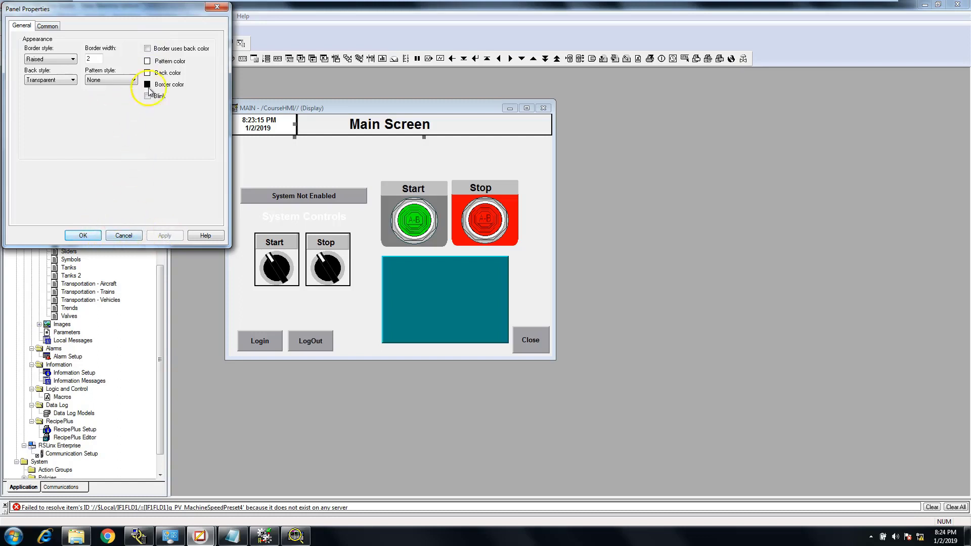
# Give the wide header panel a Solid back style, accept the panel properties and deselect it
pyautogui.click(62, 81)
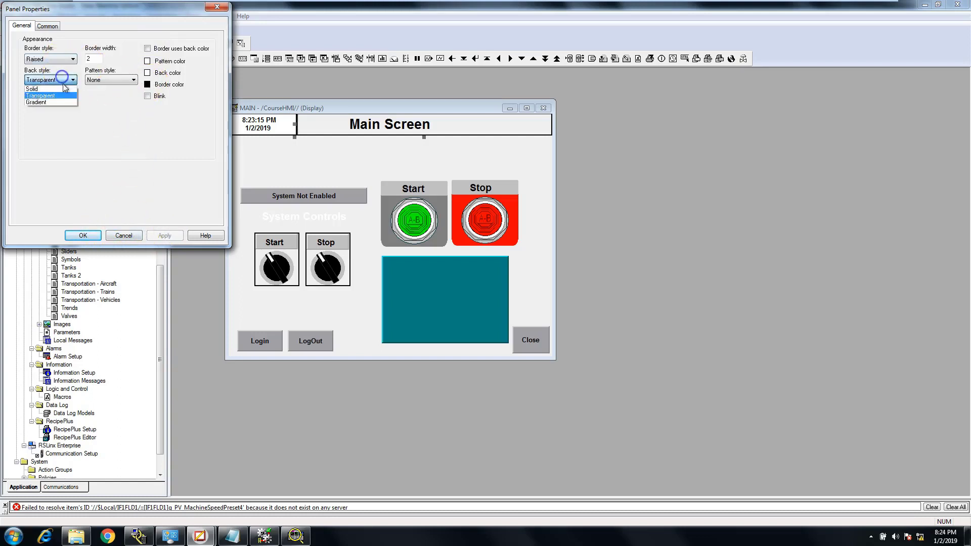
pyautogui.click(53, 88)
pyautogui.click(163, 236)
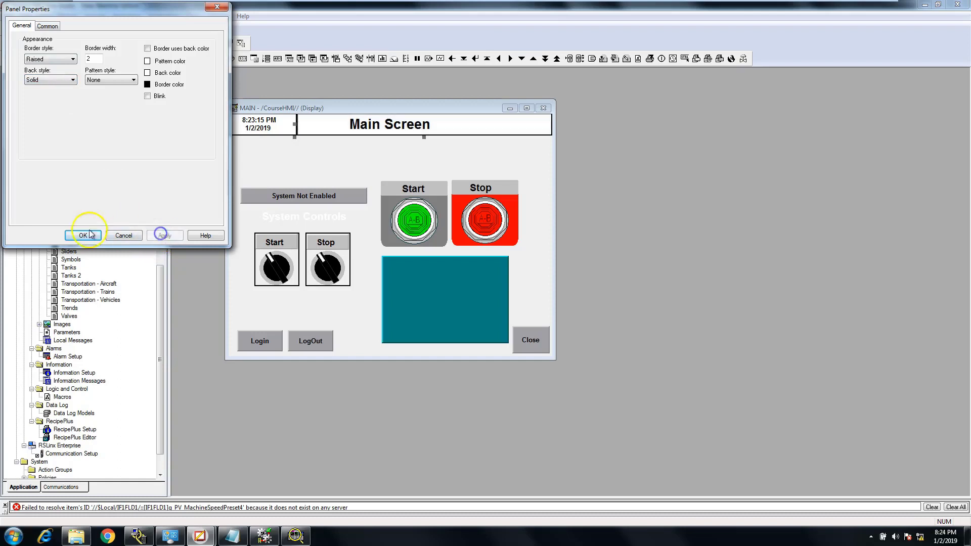
pyautogui.click(83, 236)
pyautogui.click(282, 173)
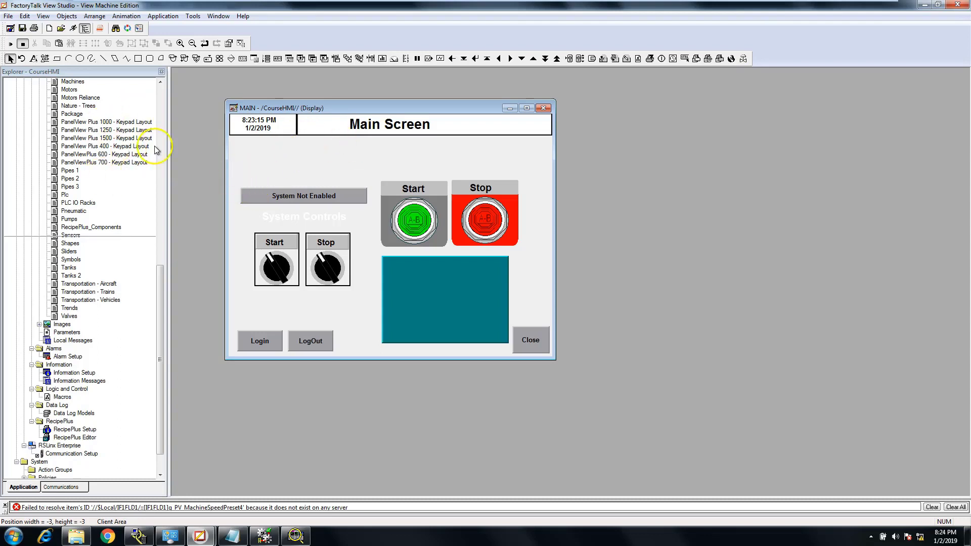
# Test the MAIN display twice to check the header's live time and date, returning to edit mode each time
pyautogui.click(11, 45)
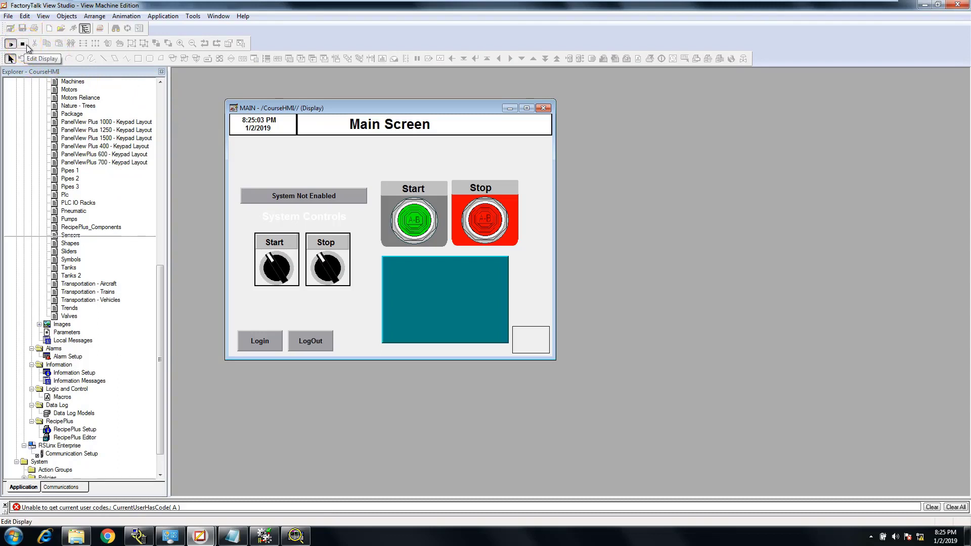
pyautogui.click(27, 45)
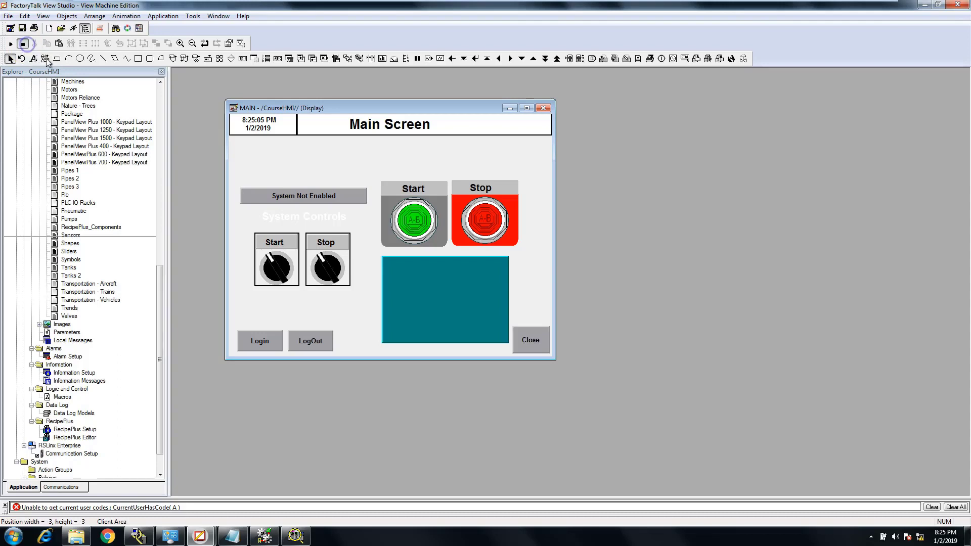
pyautogui.click(11, 44)
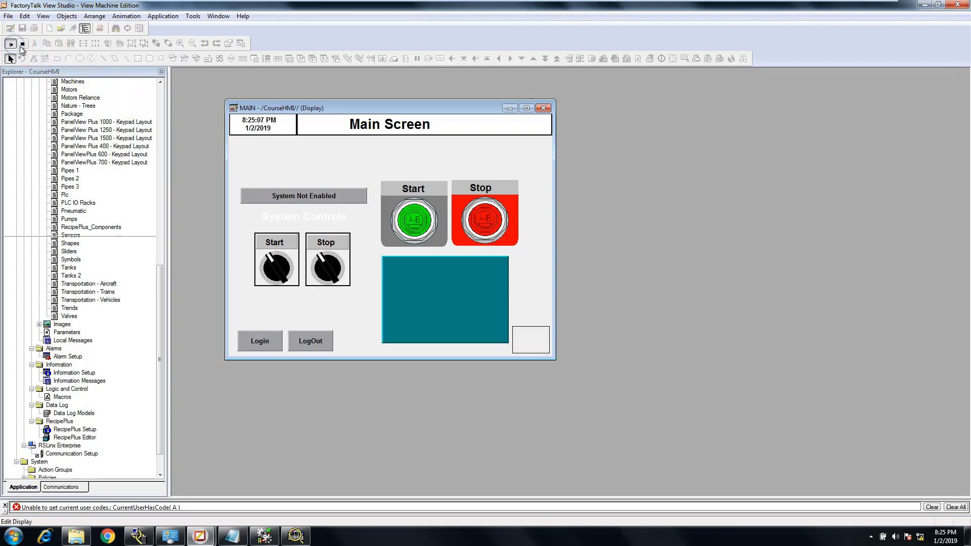
pyautogui.click(22, 46)
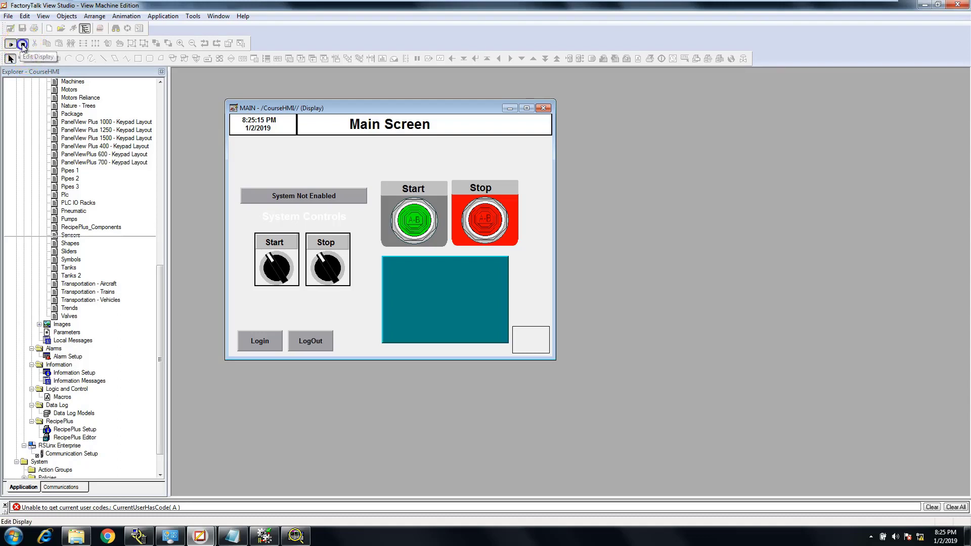
pyautogui.click(23, 44)
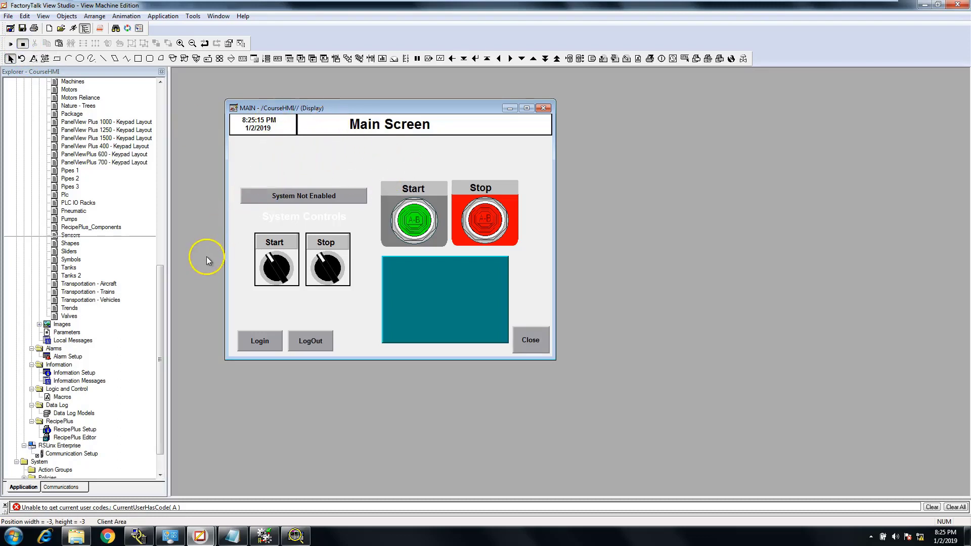
# Collapse the Libraries folder, create a new Global Objects display and place its window beside the MAIN display
pyautogui.moveTo(160, 276); pyautogui.dragTo(161, 286)
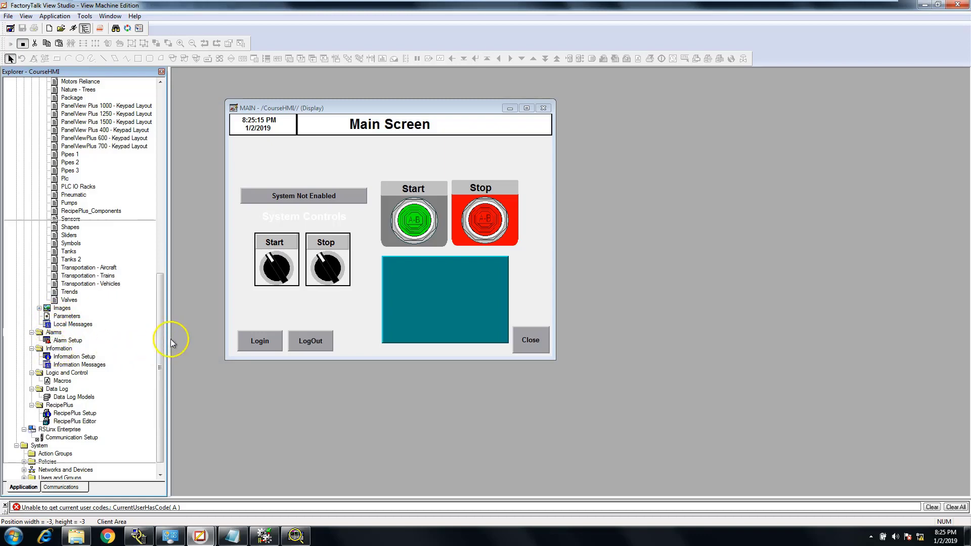
pyautogui.moveTo(163, 345); pyautogui.dragTo(156, 152)
pyautogui.click(39, 235)
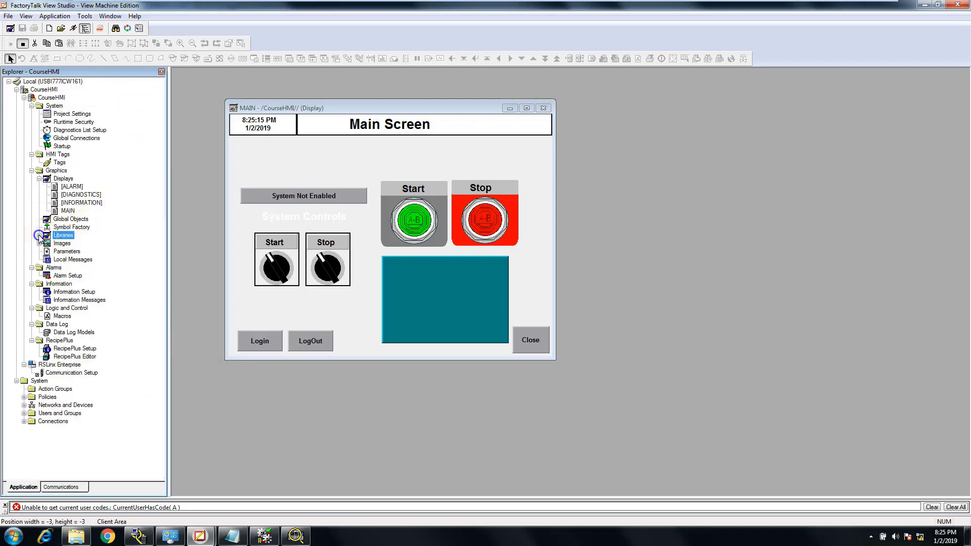
pyautogui.rightClick(60, 220)
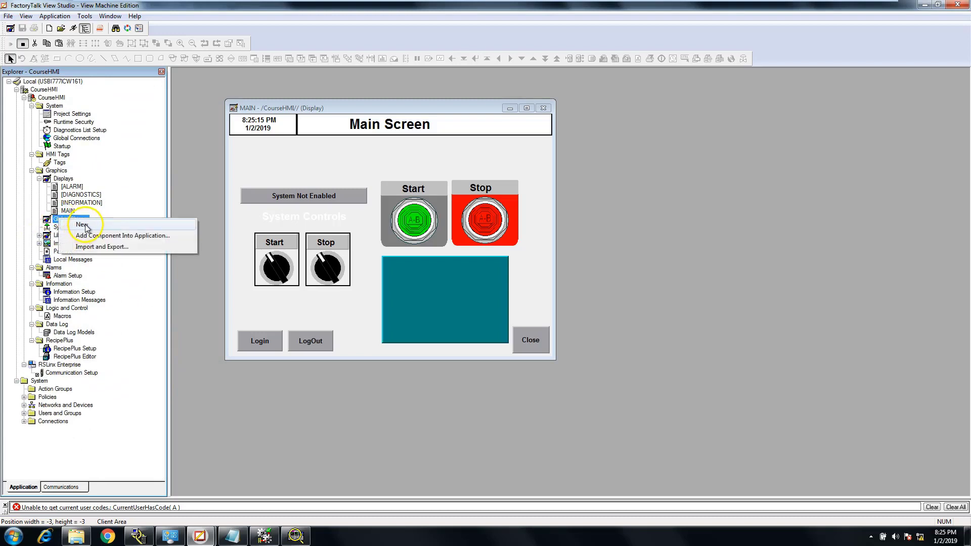
pyautogui.click(82, 224)
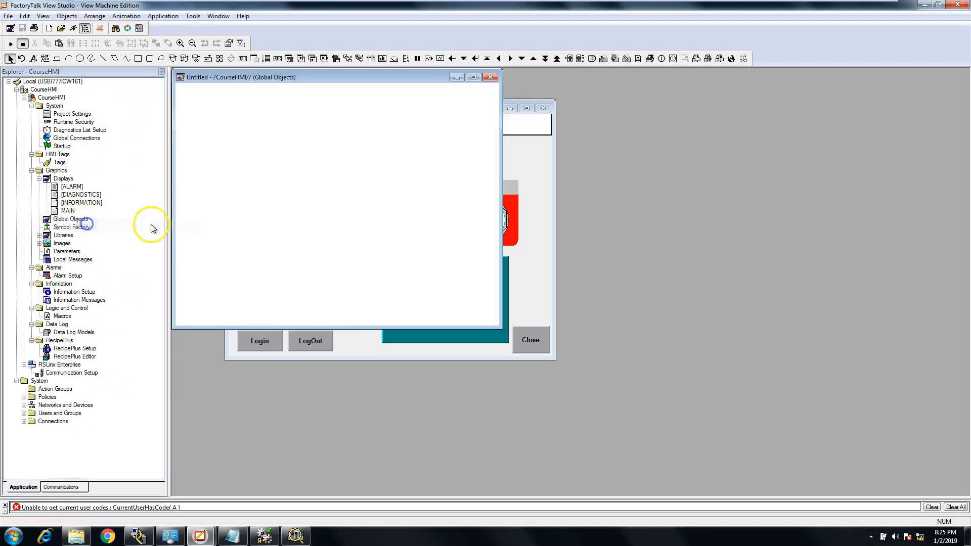
pyautogui.moveTo(330, 83); pyautogui.dragTo(742, 131)
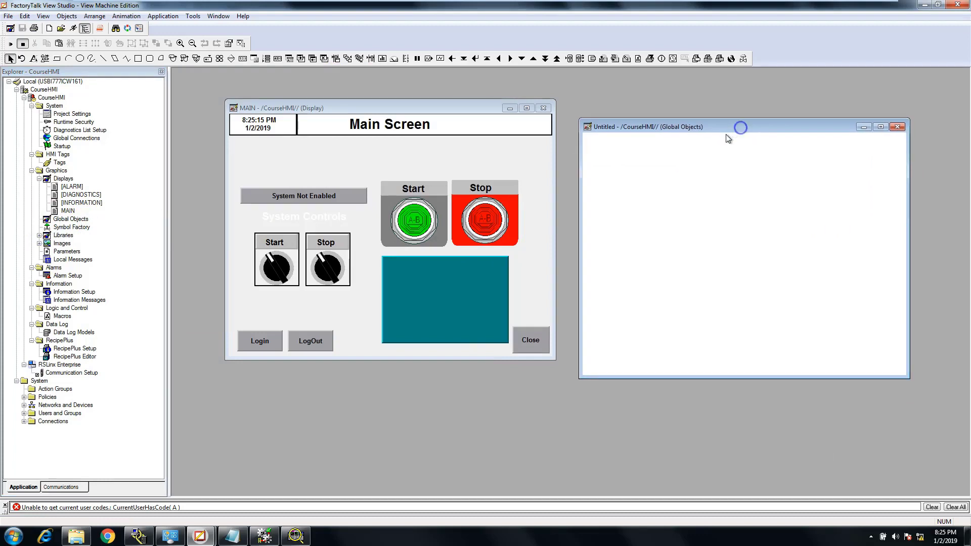
# Copy the wide header panel from the MAIN display into the new Global Objects display
pyautogui.click(500, 128)
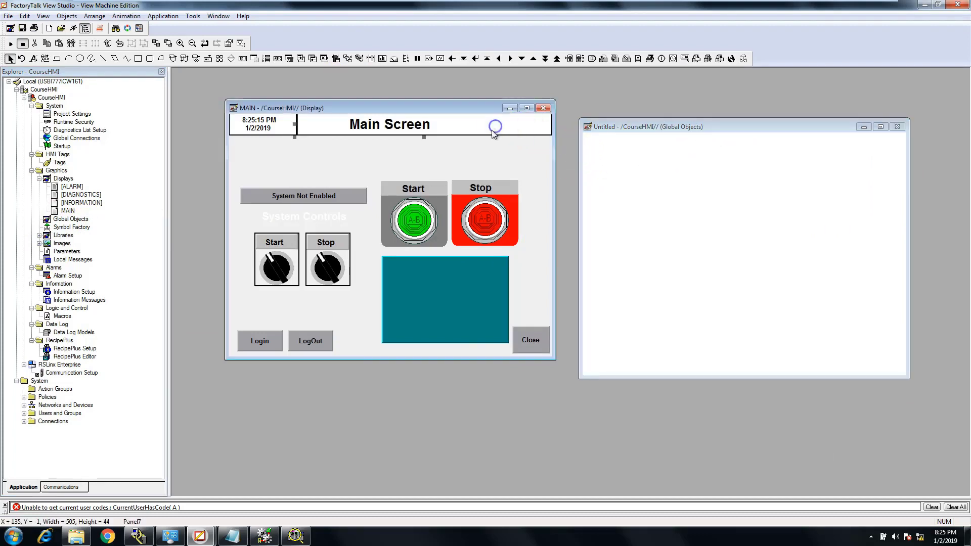
pyautogui.rightClick(461, 131)
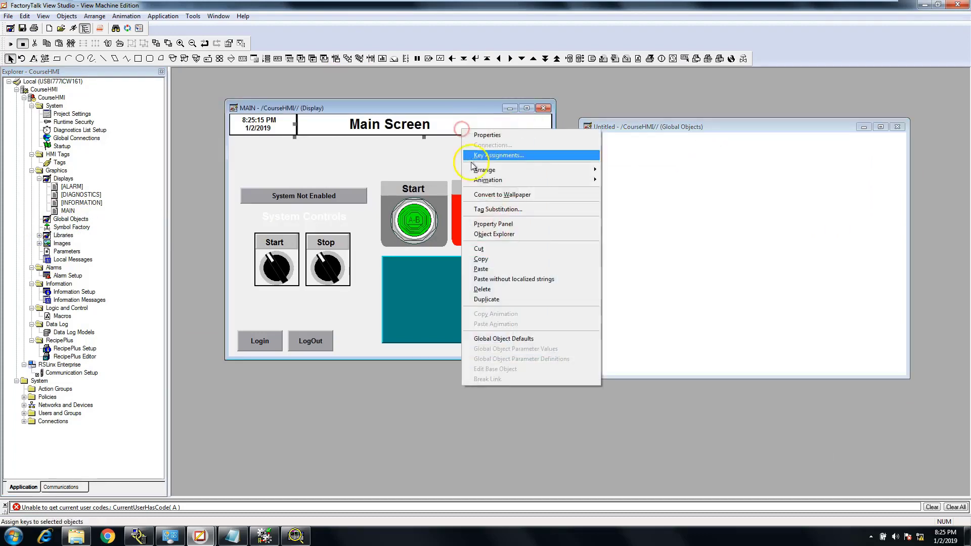
pyautogui.click(497, 258)
pyautogui.rightClick(789, 158)
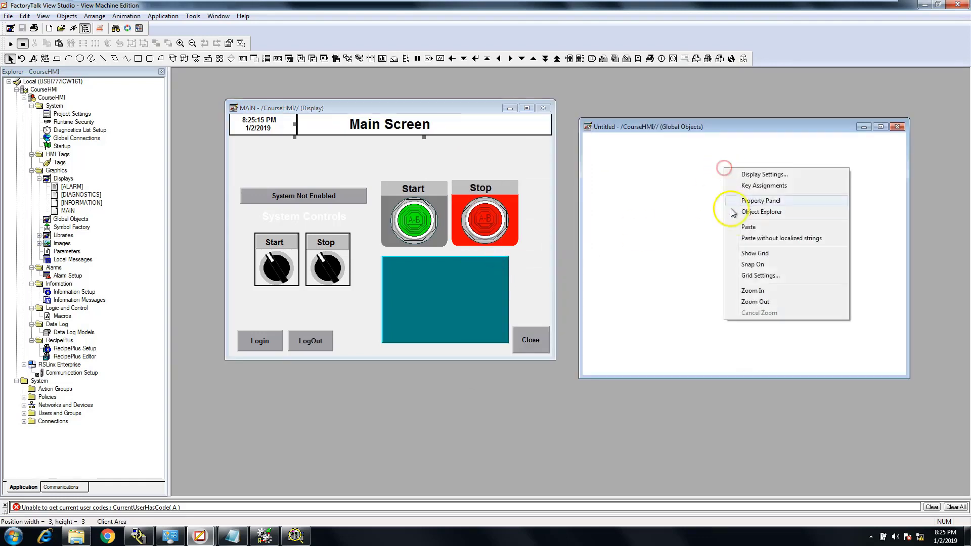
pyautogui.click(810, 226)
# Copy the "Main Screen" title text from the MAIN display into the Global Objects display
pyautogui.click(430, 128)
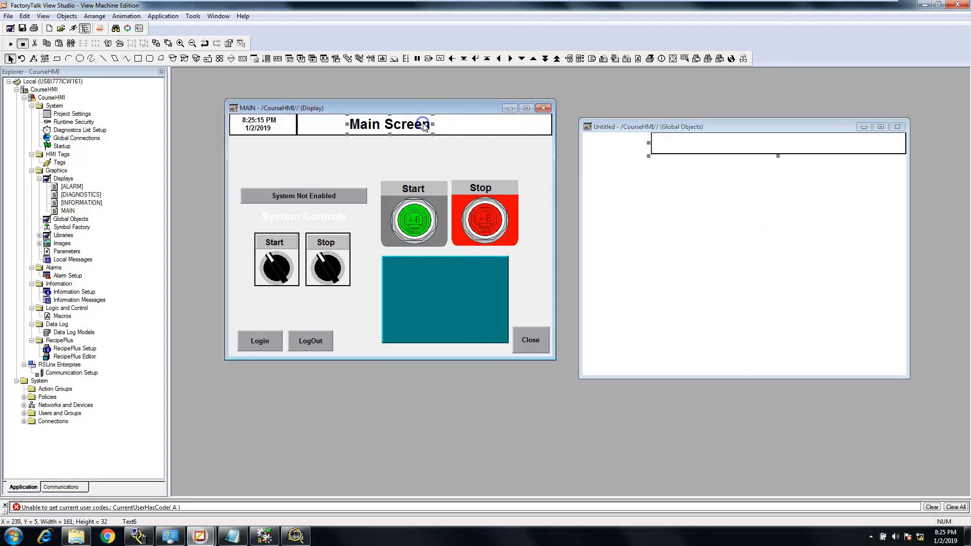
pyautogui.rightClick(423, 124)
pyautogui.click(450, 254)
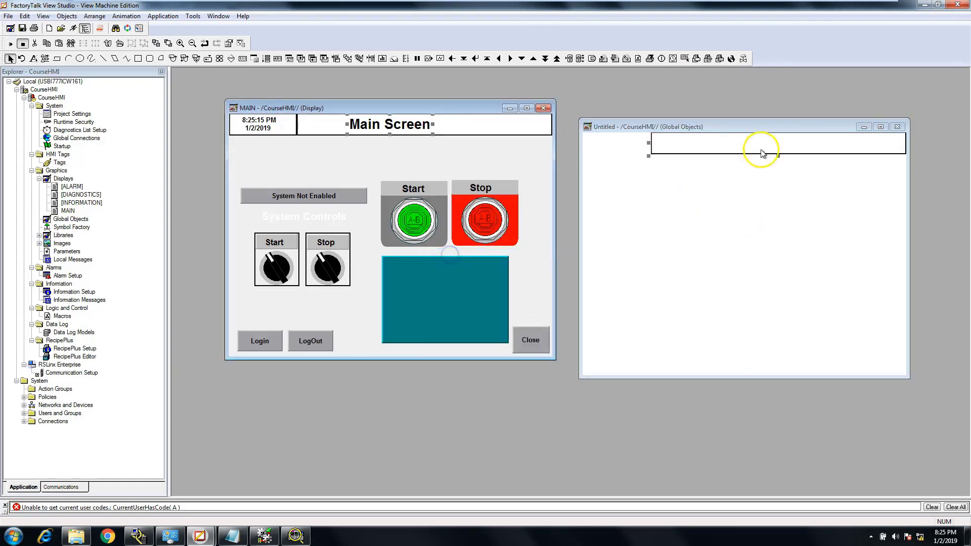
pyautogui.rightClick(762, 148)
pyautogui.click(790, 287)
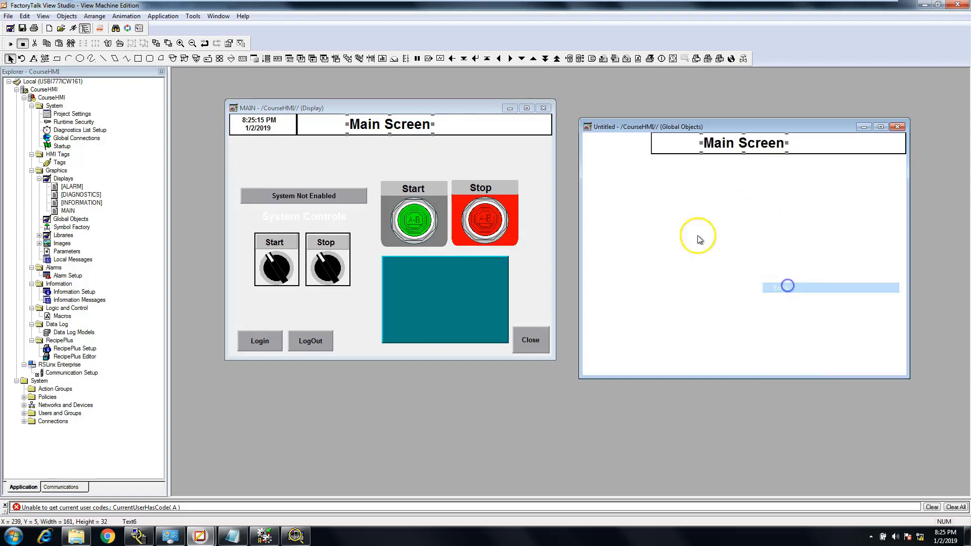
# Copy the small header panel from the MAIN display into the Global Objects display
pyautogui.click(288, 126)
pyautogui.rightClick(288, 126)
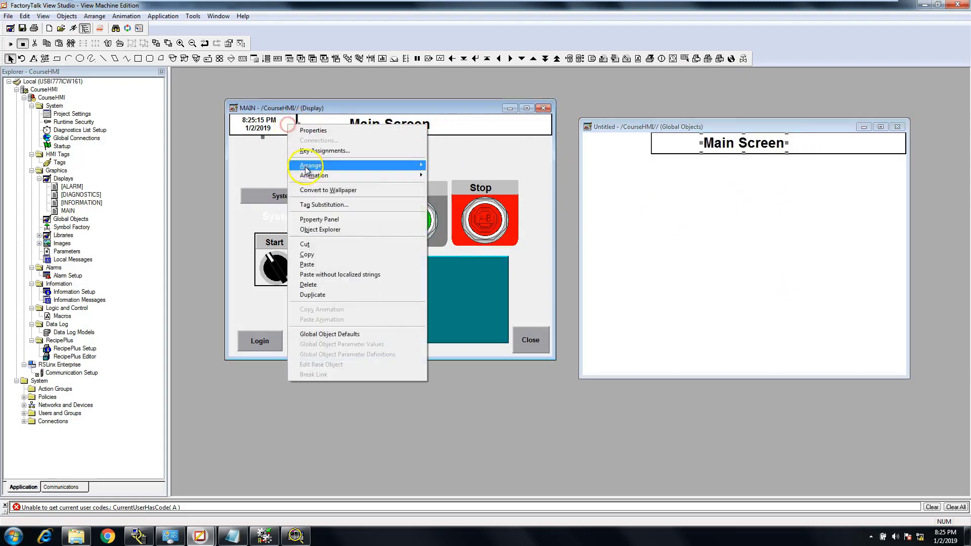
pyautogui.click(314, 254)
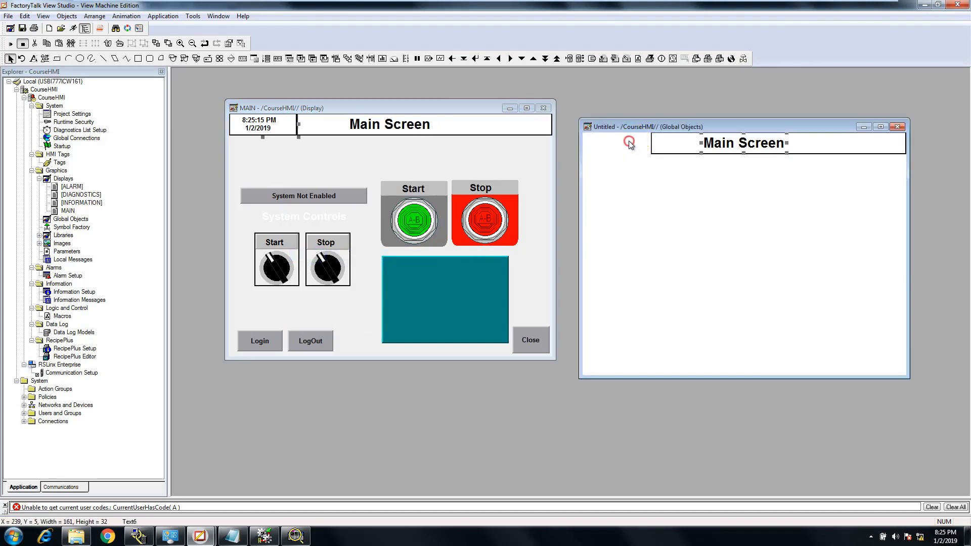
pyautogui.rightClick(623, 134)
pyautogui.click(638, 201)
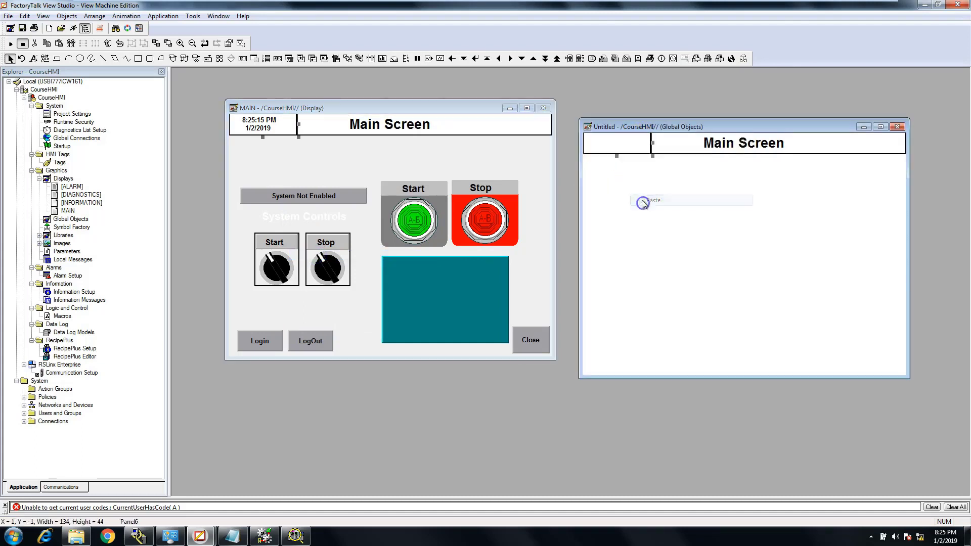
# Copy the time text from the MAIN display's header into the Global Objects display
pyautogui.click(276, 125)
pyautogui.rightClick(277, 126)
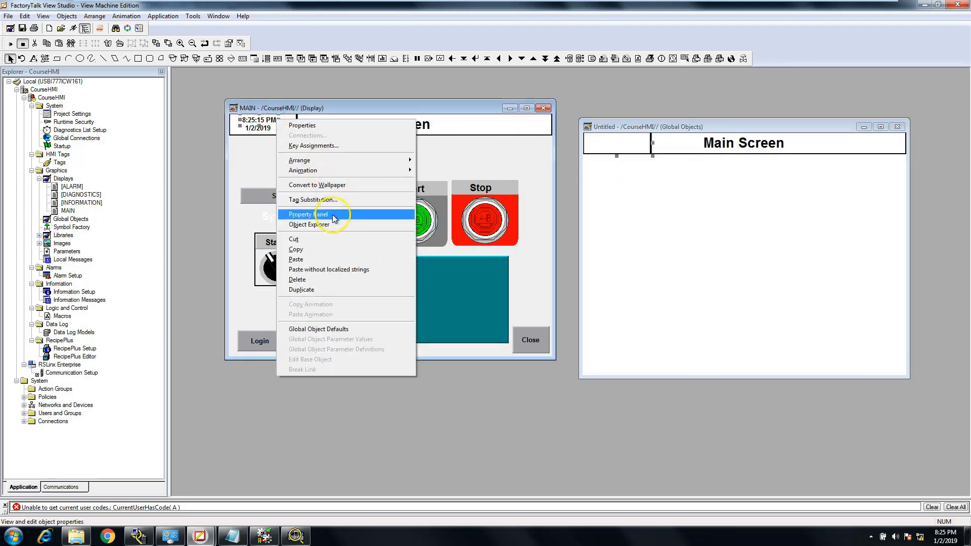
pyautogui.click(330, 247)
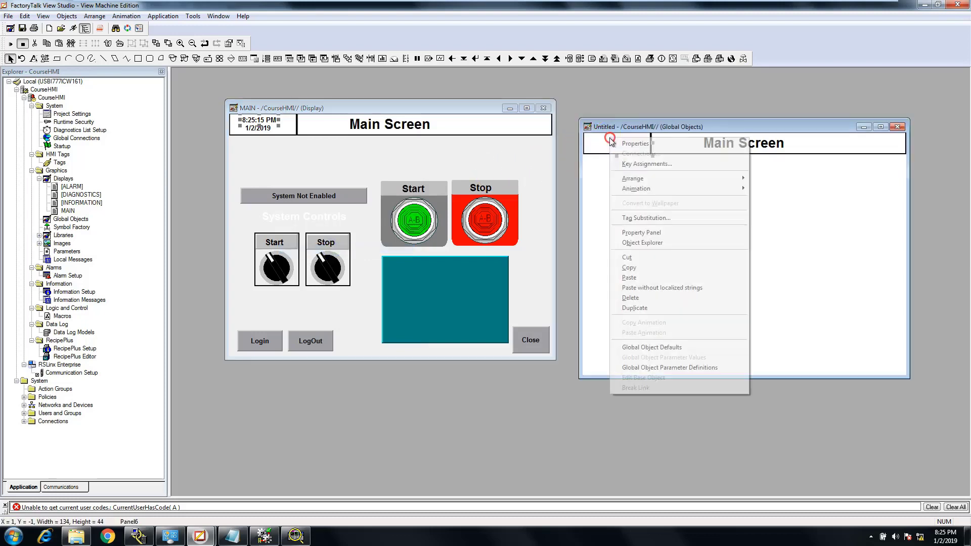
pyautogui.rightClick(610, 137)
pyautogui.click(653, 278)
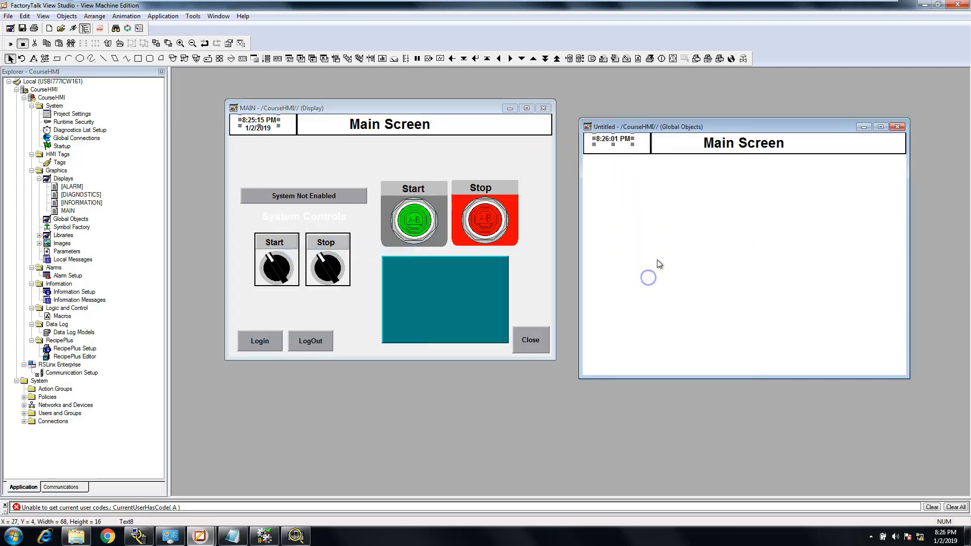
# Copy the date text from the MAIN display's header into the Global Objects display
pyautogui.click(258, 127)
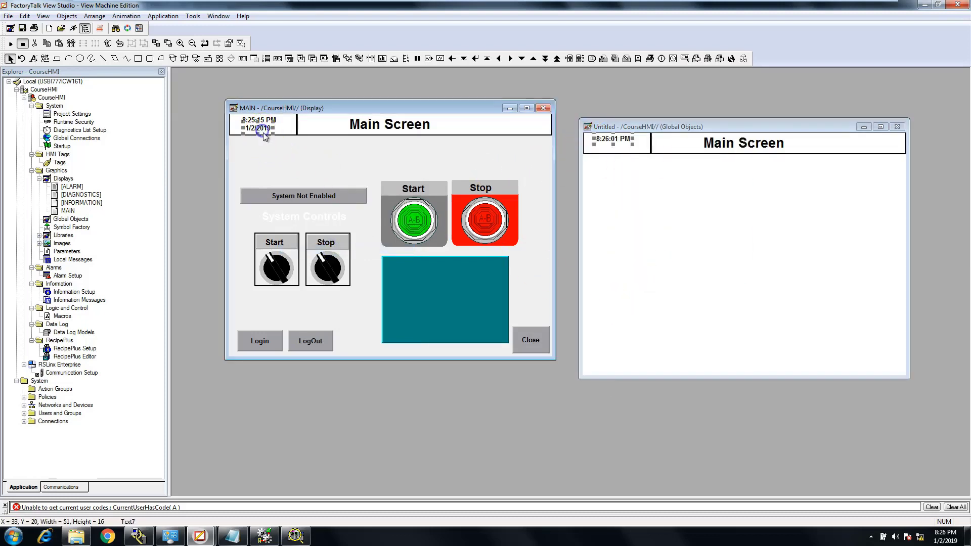
pyautogui.rightClick(267, 133)
pyautogui.click(295, 264)
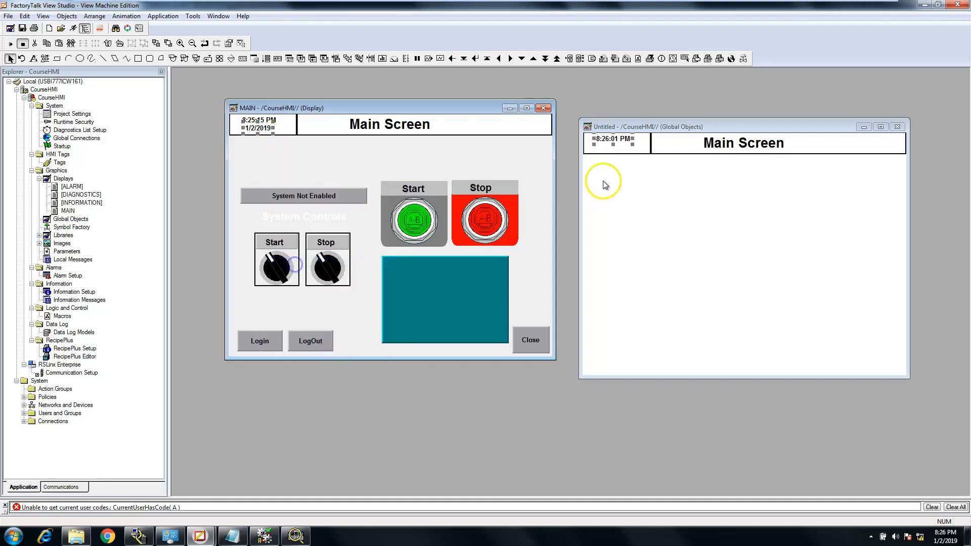
pyautogui.rightClick(611, 151)
pyautogui.click(629, 290)
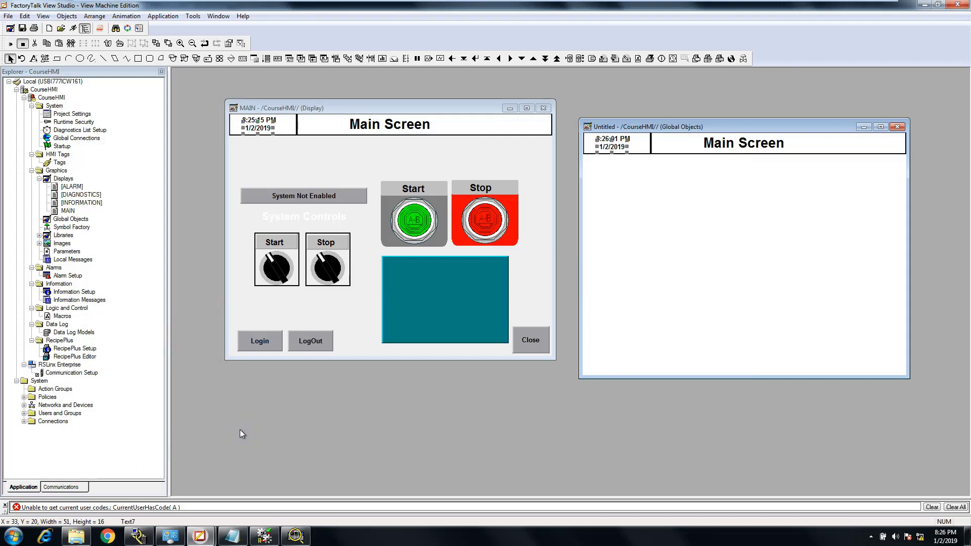
pyautogui.click(620, 196)
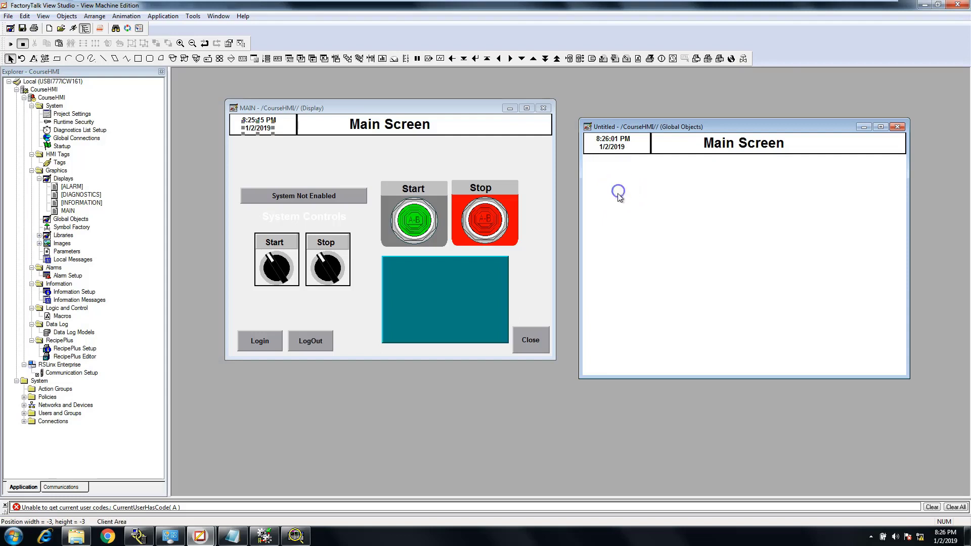
# Check the text properties of the copied date in the Global Objects display and leave them unchanged
pyautogui.click(615, 150)
pyautogui.doubleClick(614, 150)
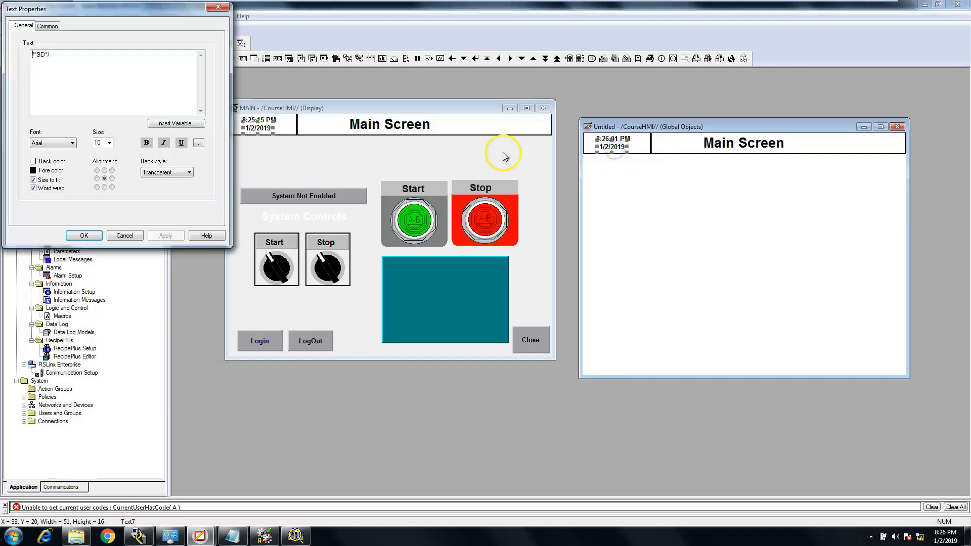
pyautogui.click(127, 234)
pyautogui.click(444, 151)
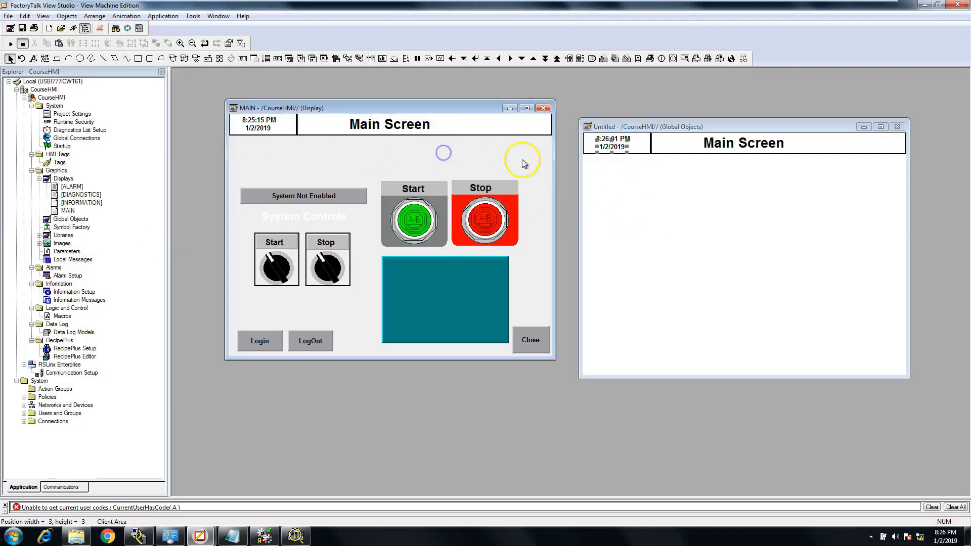
pyautogui.click(604, 182)
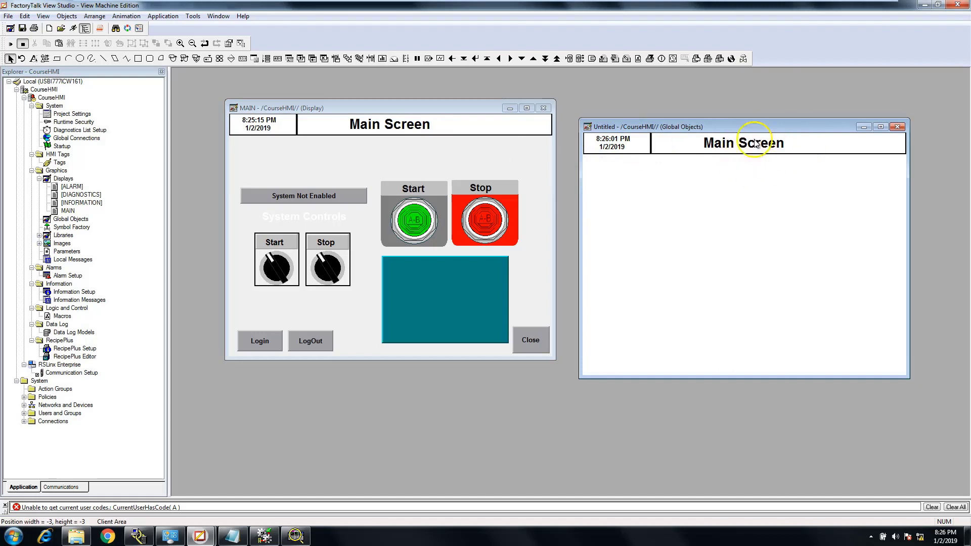
# Close the untitled Global Objects display and save it as "System Header Bar"
pyautogui.click(897, 127)
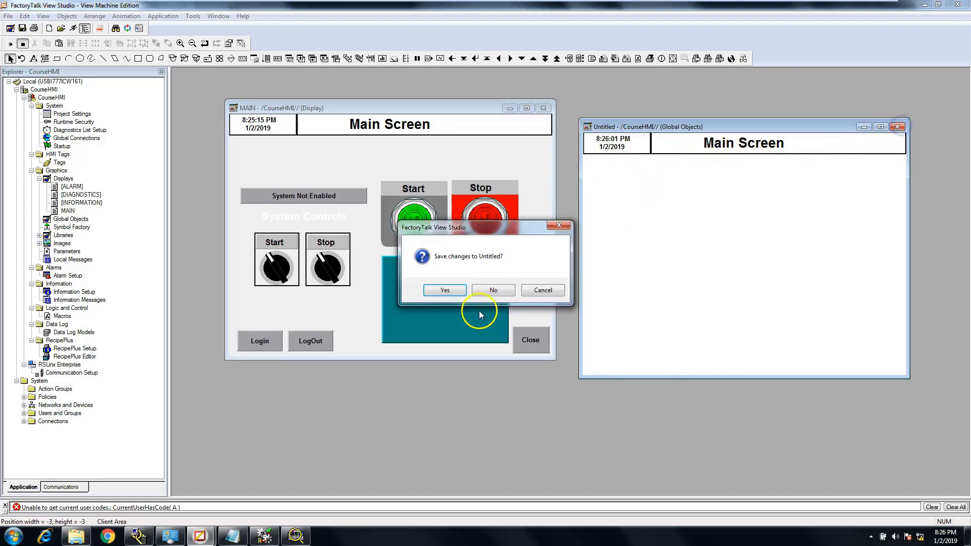
pyautogui.click(454, 293)
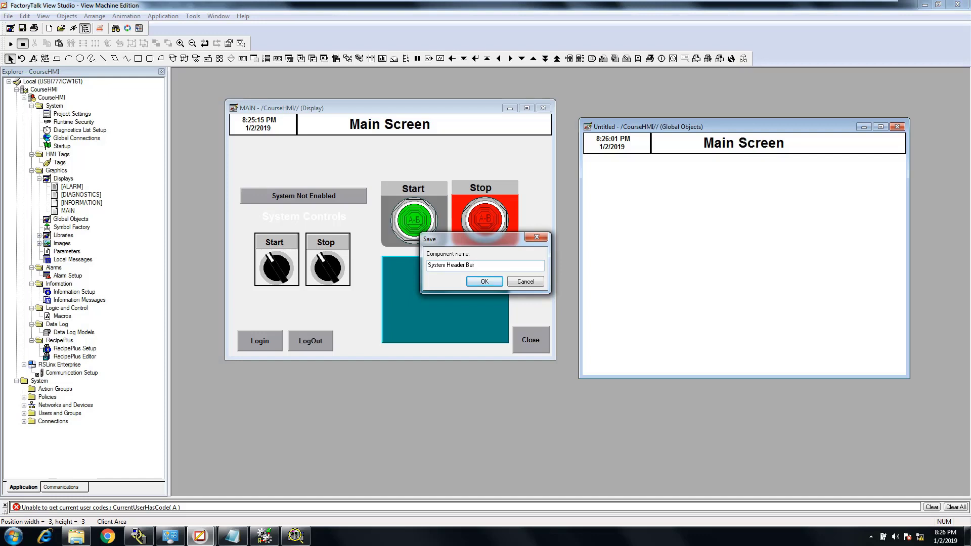
pyautogui.click(469, 280)
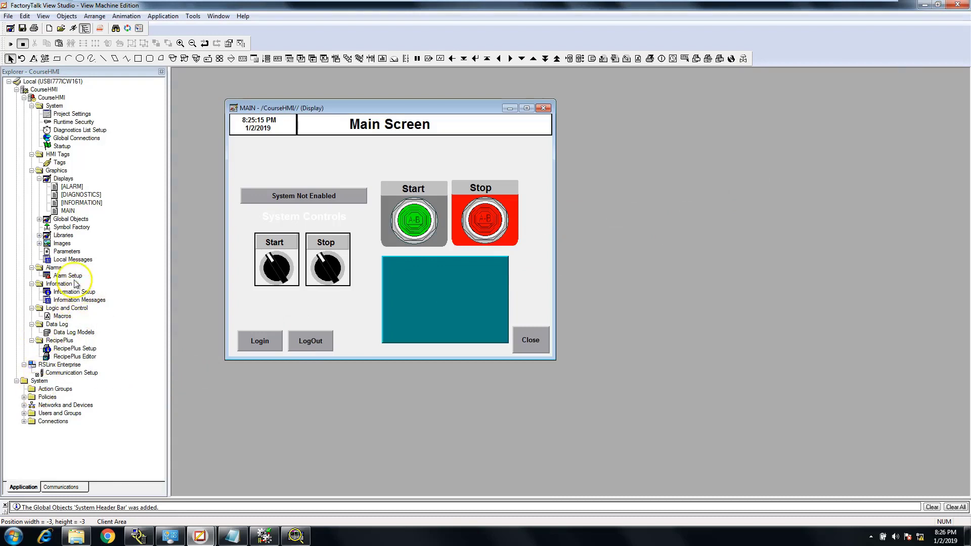
# Reopen the System Header Bar global object display and place its window beside the MAIN display
pyautogui.click(39, 219)
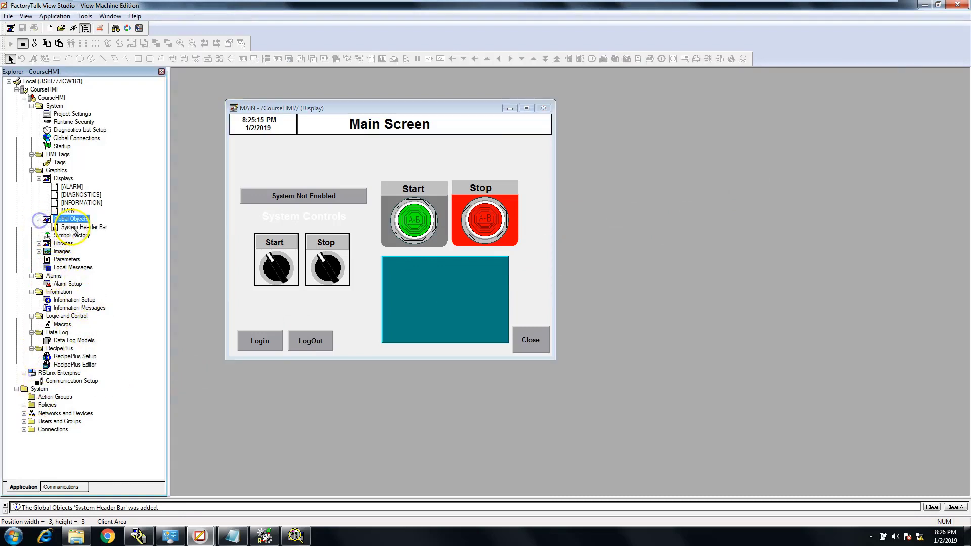
pyautogui.doubleClick(81, 227)
pyautogui.moveTo(412, 77); pyautogui.dragTo(771, 139)
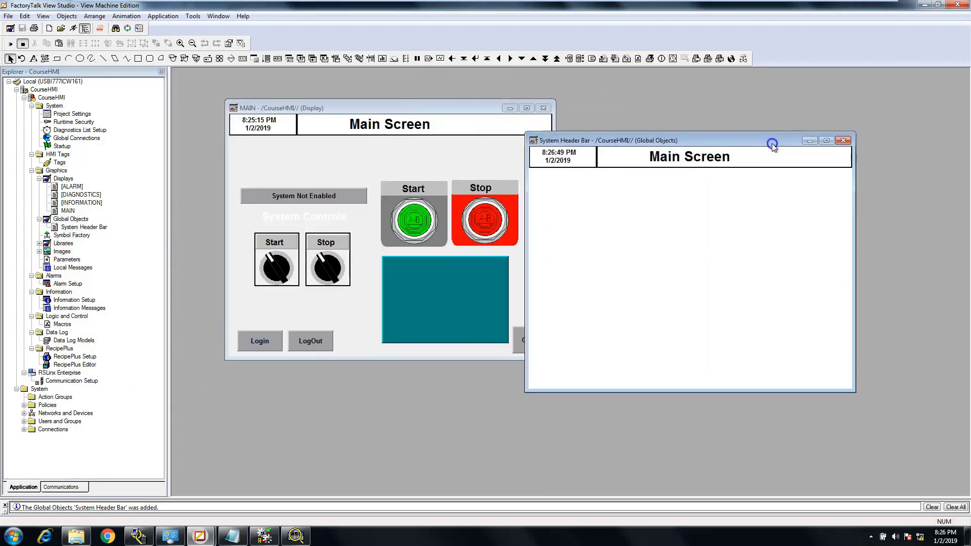
# Delete the "Main Screen" title text from the System Header Bar display
pyautogui.doubleClick(724, 158)
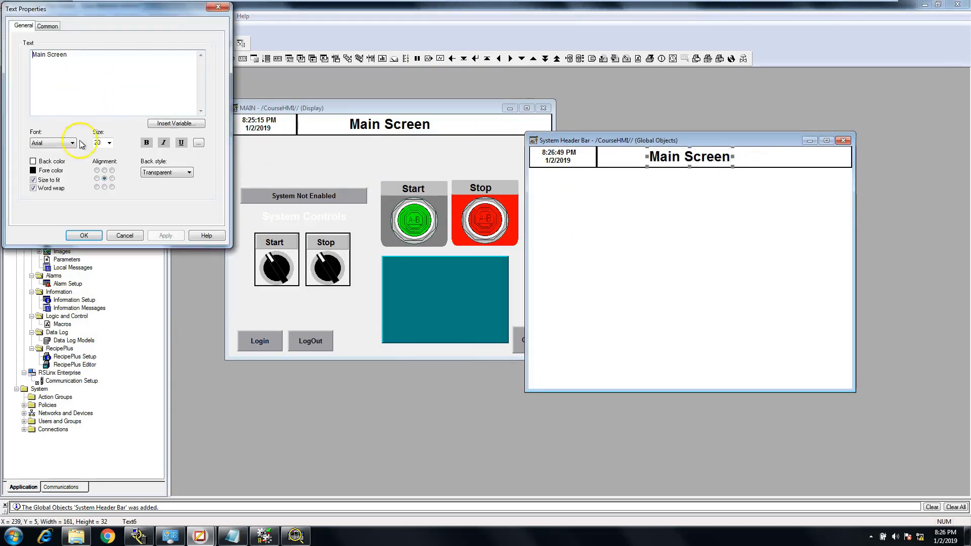
pyautogui.click(125, 235)
pyautogui.rightClick(699, 162)
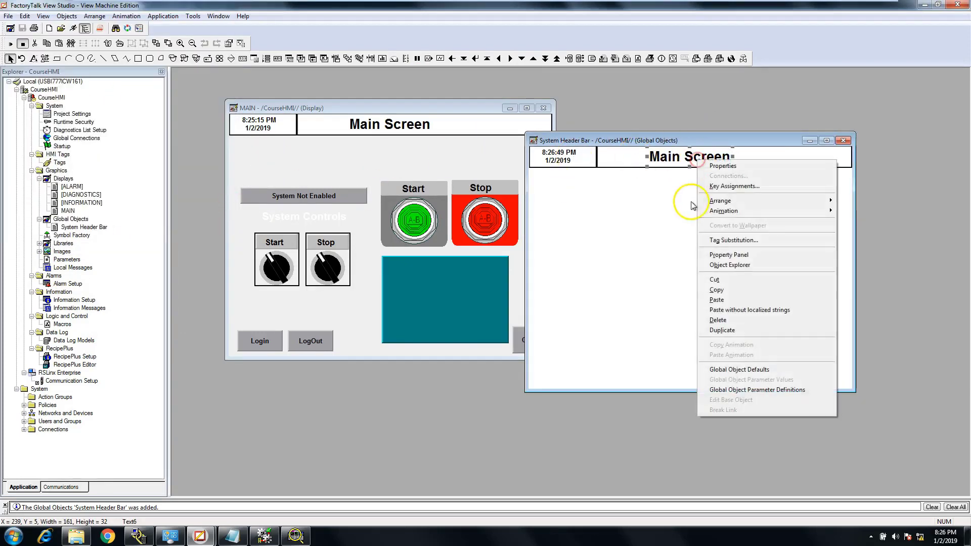
pyautogui.click(727, 324)
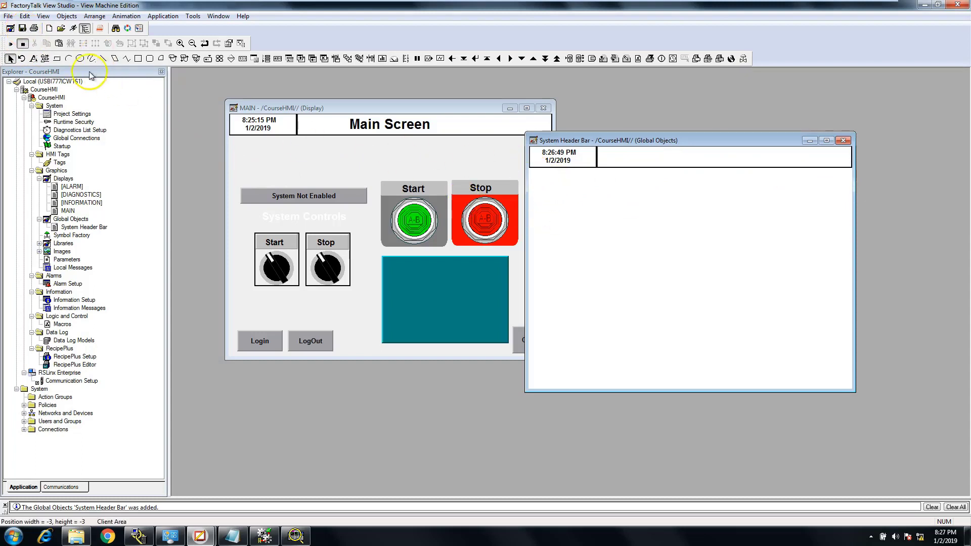
pyautogui.click(94, 17)
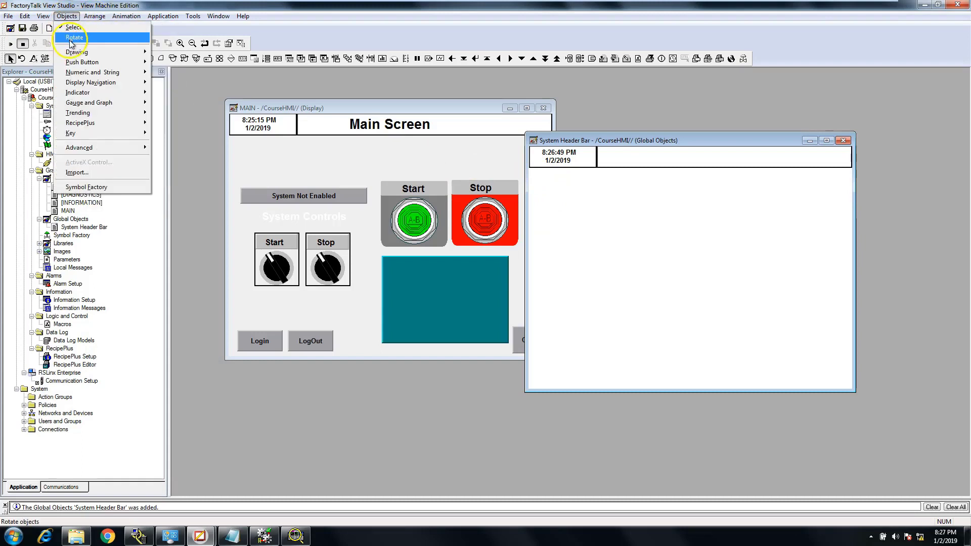
pyautogui.moveTo(71, 52)
pyautogui.click(167, 52)
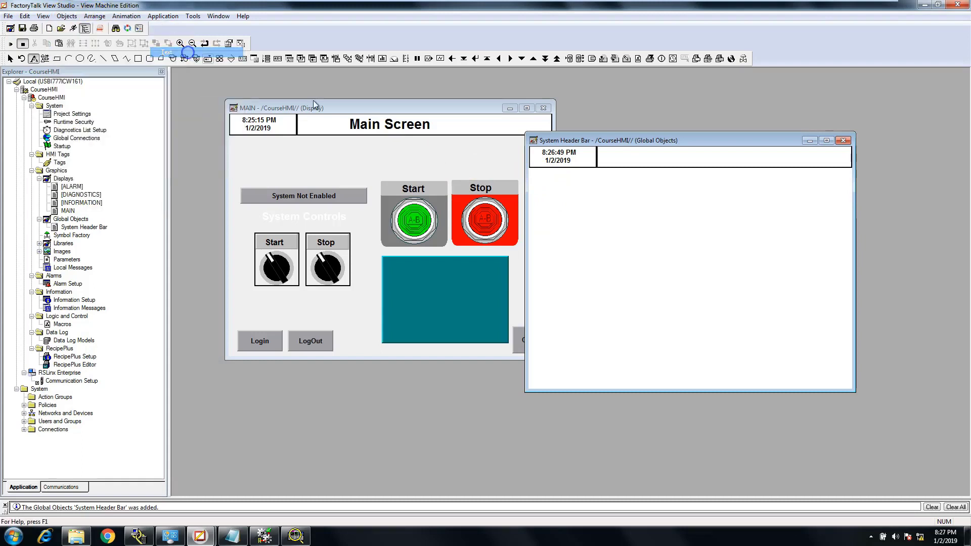
pyautogui.moveTo(530, 168); pyautogui.dragTo(851, 182)
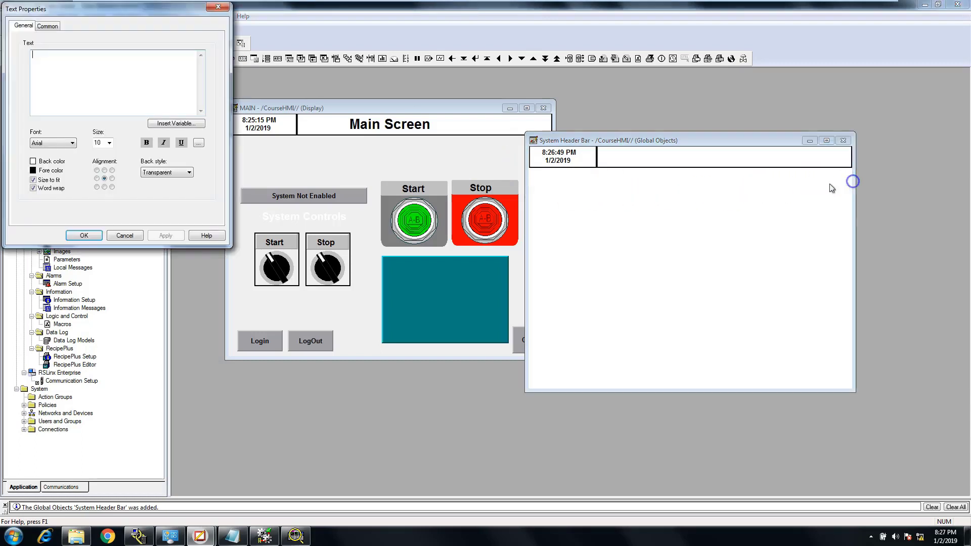
pyautogui.click(123, 236)
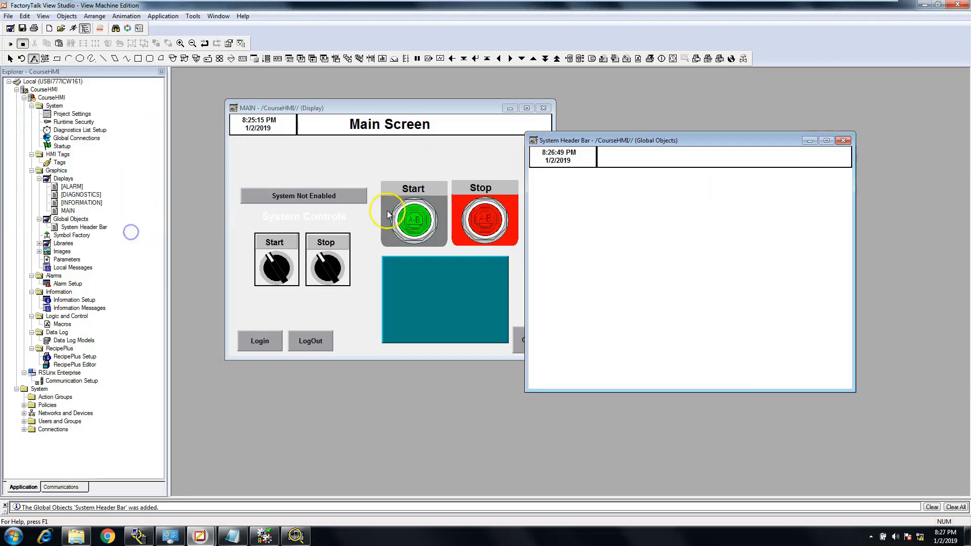
pyautogui.click(27, 20)
pyautogui.click(29, 27)
# Draw a thin full-width panel directly beneath the header in System Header Bar and give it a light grey back color
pyautogui.click(86, 16)
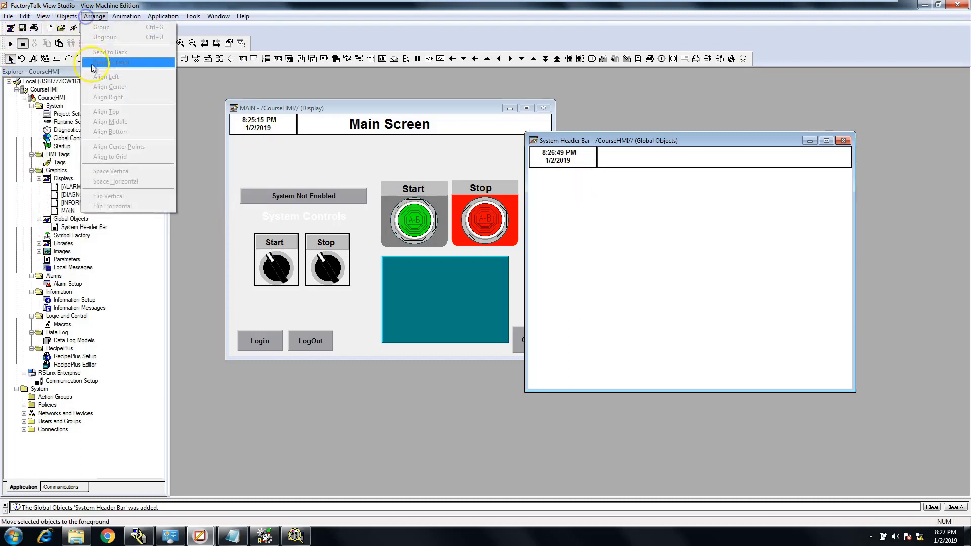
pyautogui.moveTo(82, 55)
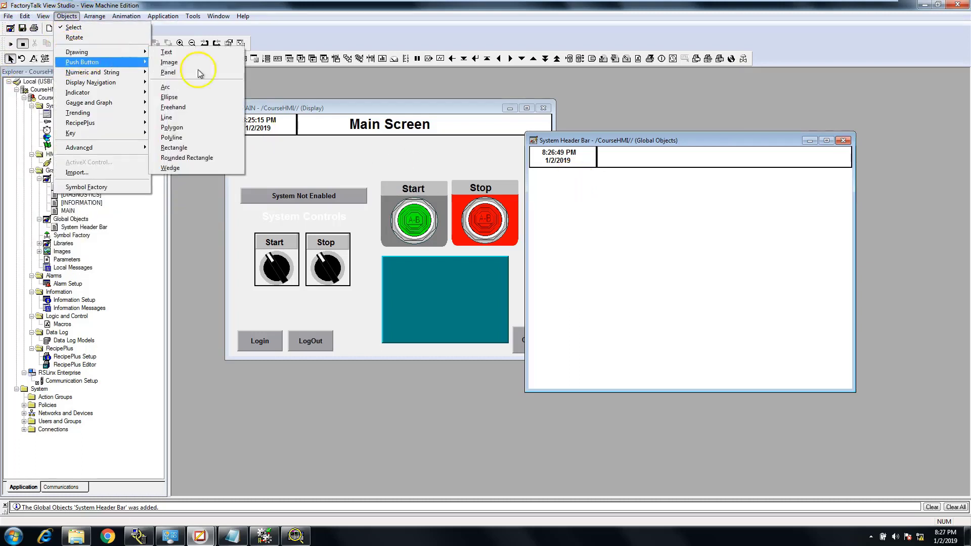
pyautogui.click(206, 74)
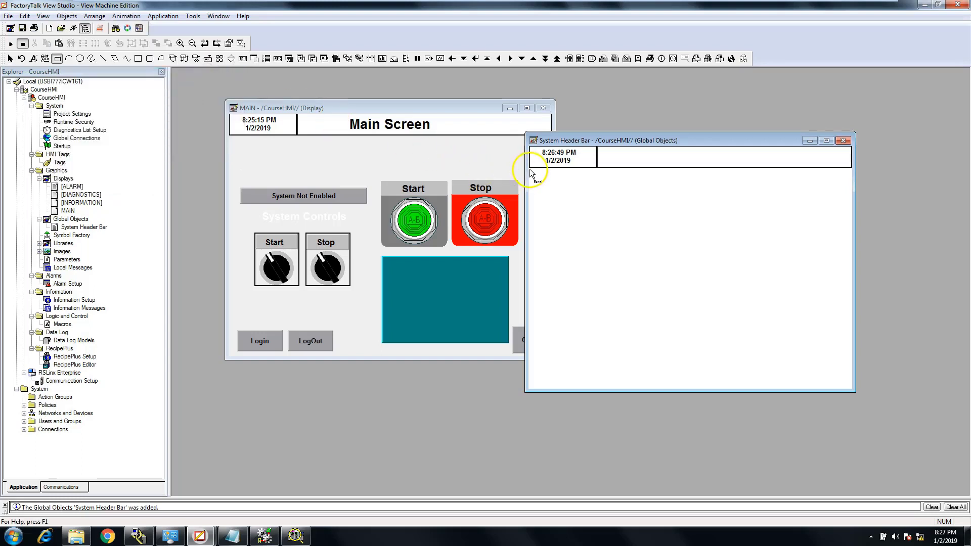
pyautogui.moveTo(529, 166); pyautogui.dragTo(852, 176)
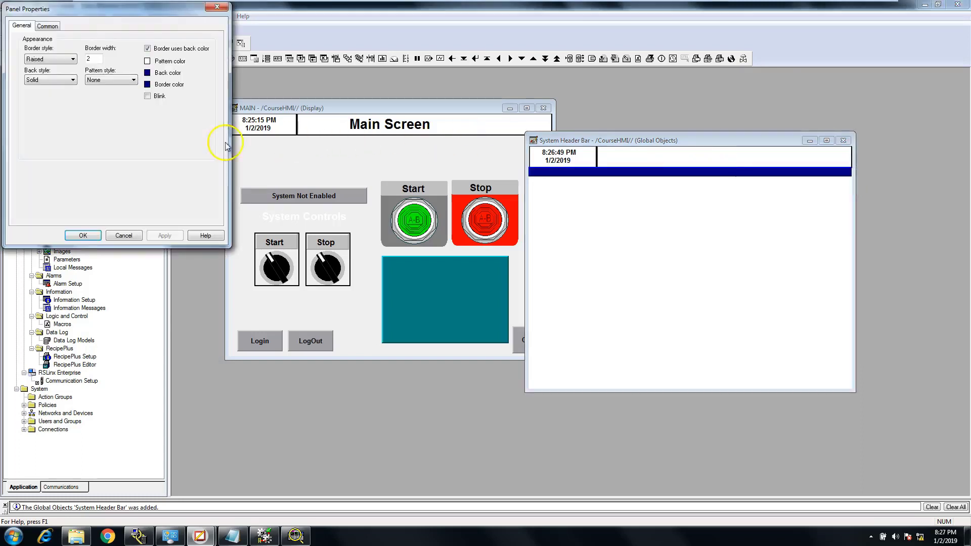
pyautogui.click(147, 74)
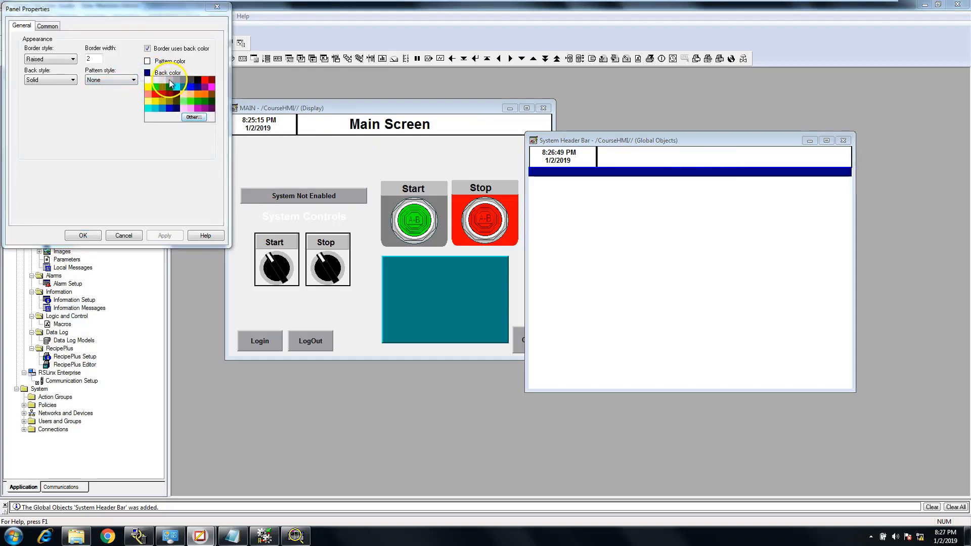
pyautogui.click(172, 81)
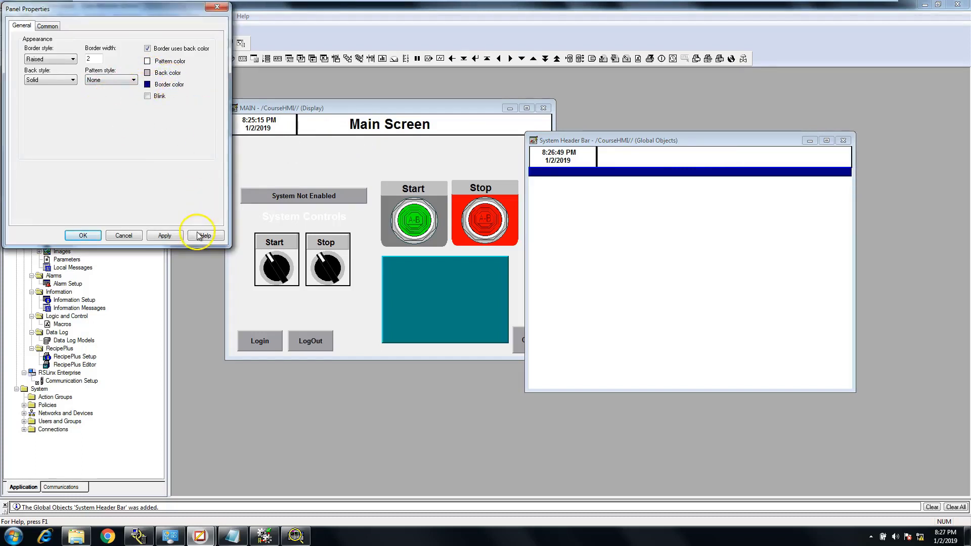
pyautogui.click(167, 236)
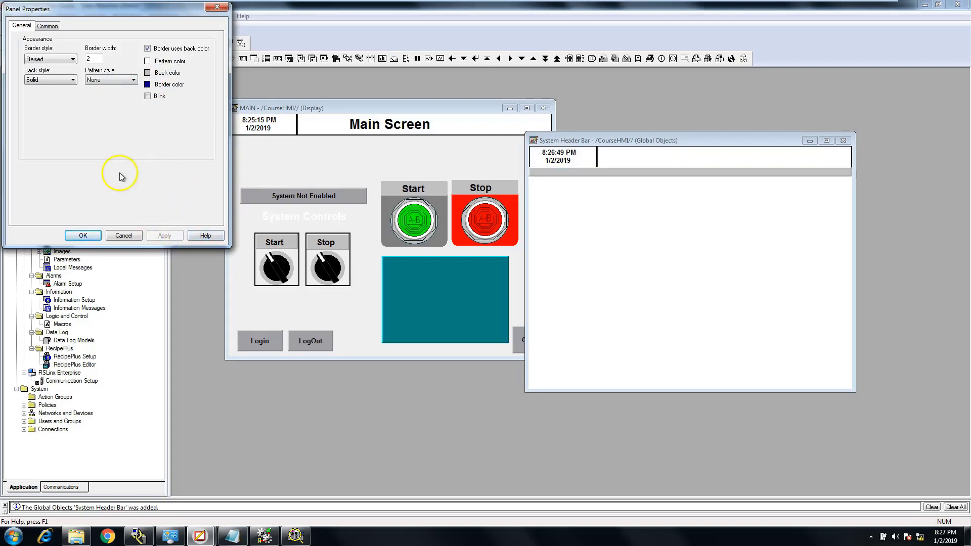
pyautogui.click(77, 235)
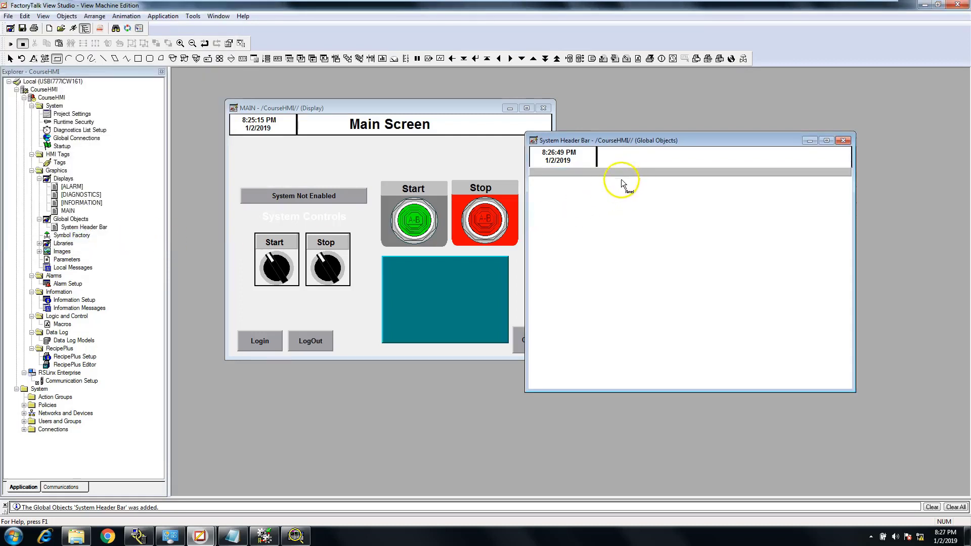
# Adjust the grey panel beneath the header to about 639 wide and 12 high at X -2, Y 44
pyautogui.click(10, 59)
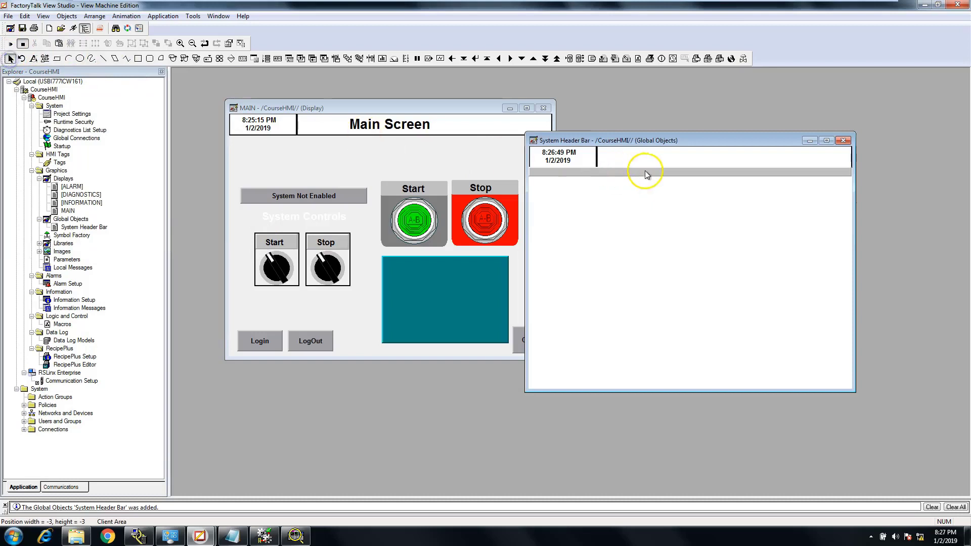
pyautogui.click(641, 174)
pyautogui.moveTo(641, 172); pyautogui.dragTo(689, 176)
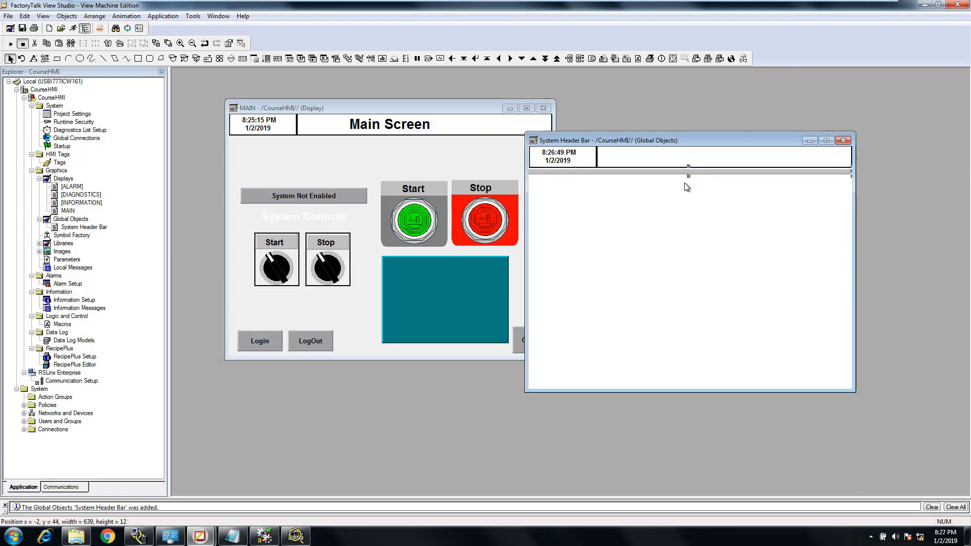
# Delete the empty text object overlapping the grey panel beneath the header
pyautogui.click(684, 172)
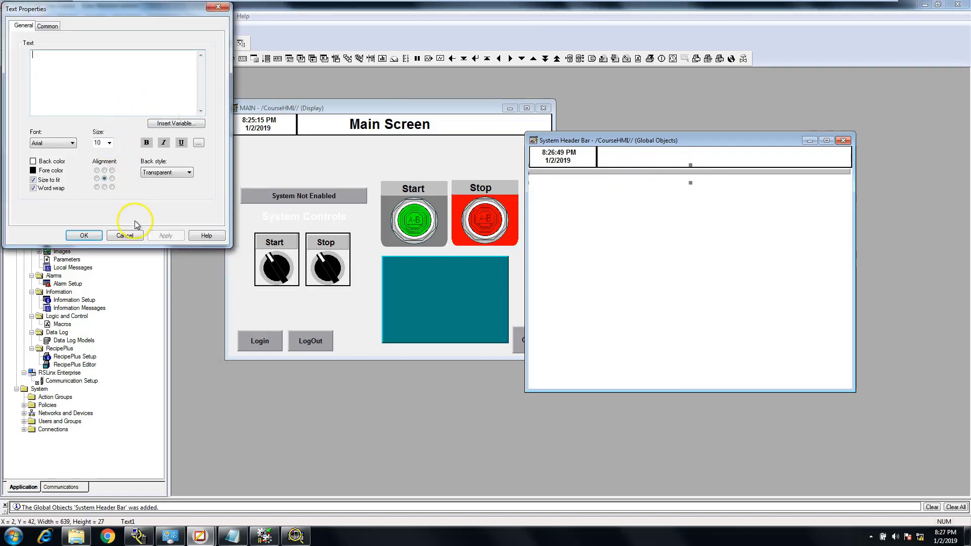
pyautogui.click(178, 233)
pyautogui.click(648, 183)
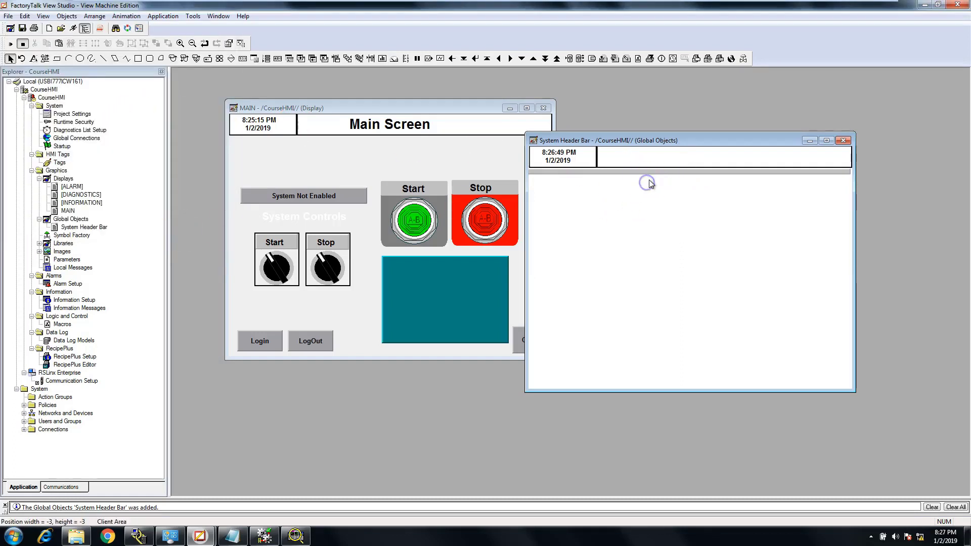
pyautogui.click(649, 180)
pyautogui.rightClick(649, 180)
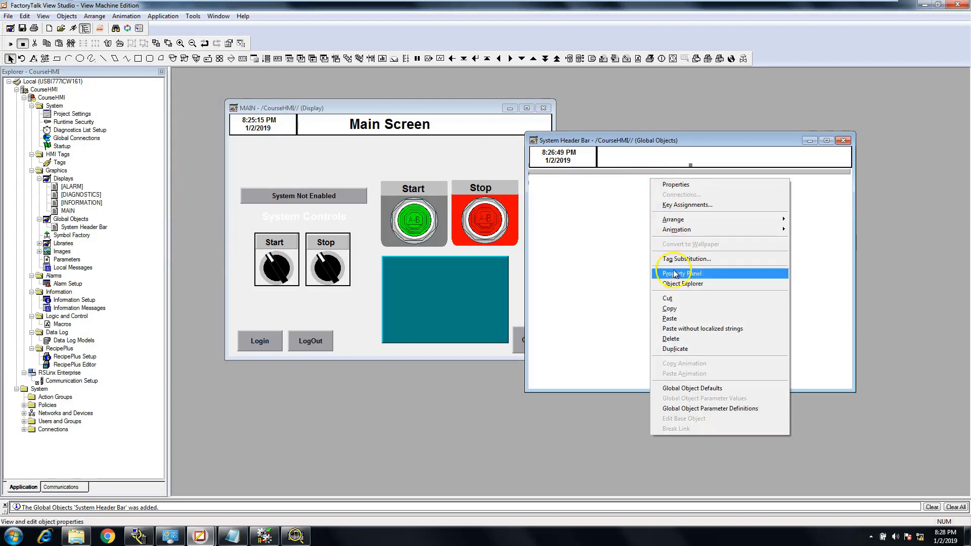
pyautogui.click(670, 338)
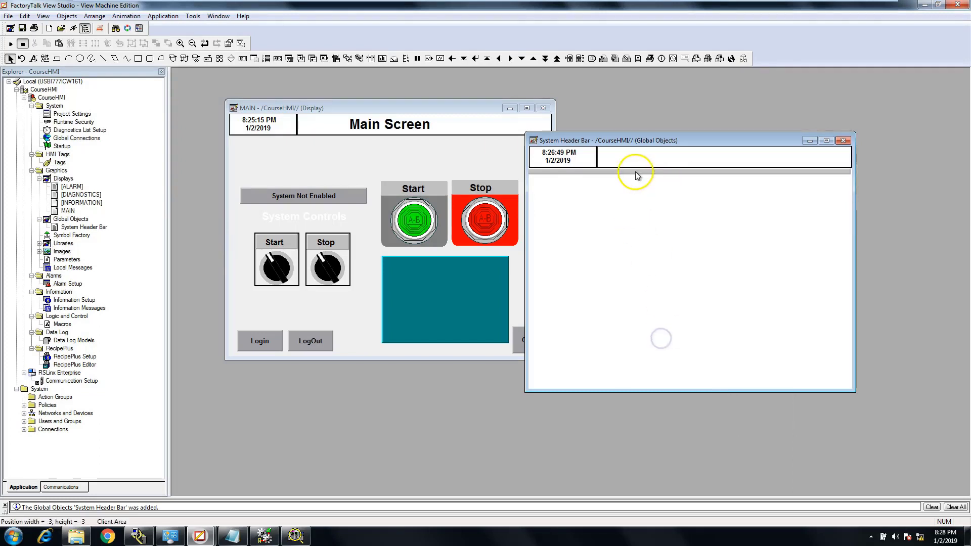
# Set the border width of the grey panel beneath the header to 1
pyautogui.doubleClick(638, 173)
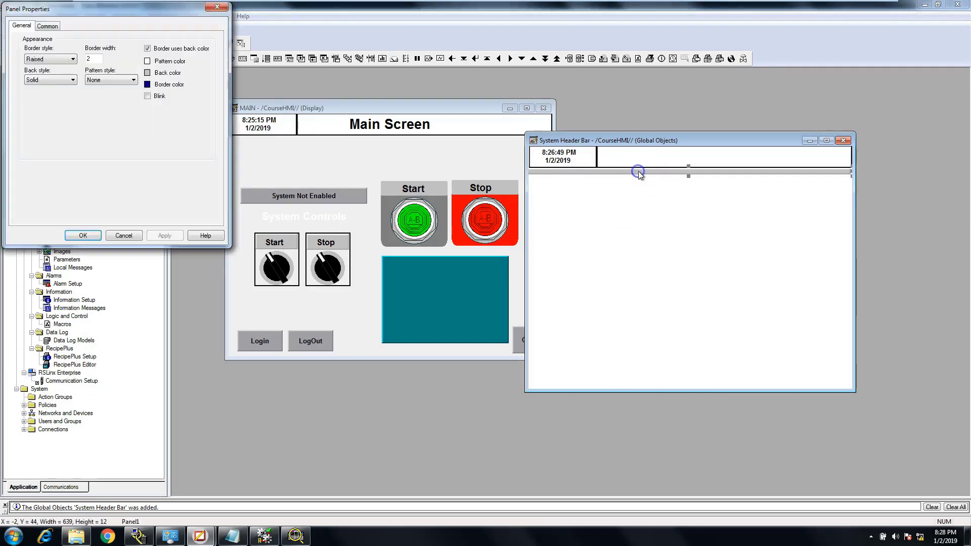
pyautogui.doubleClick(87, 59)
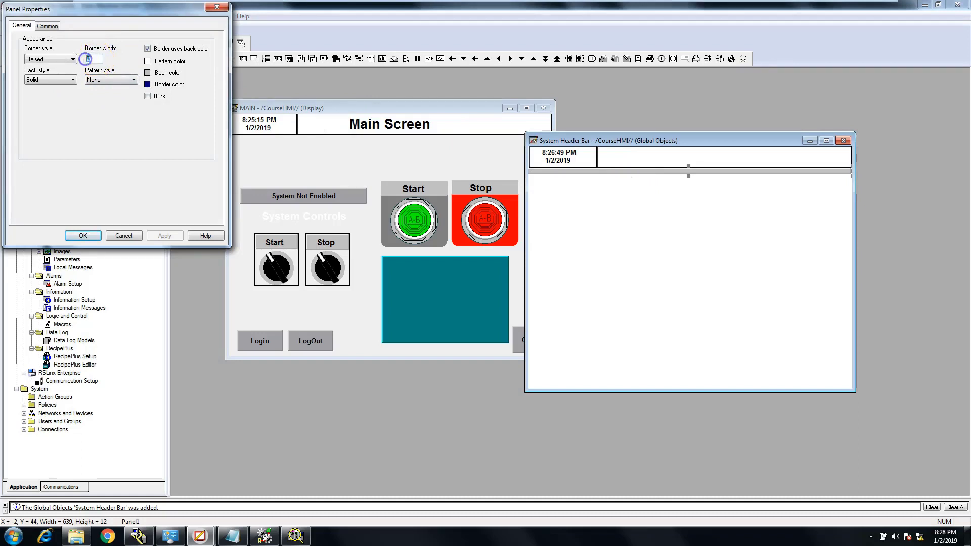
pyautogui.click(168, 196)
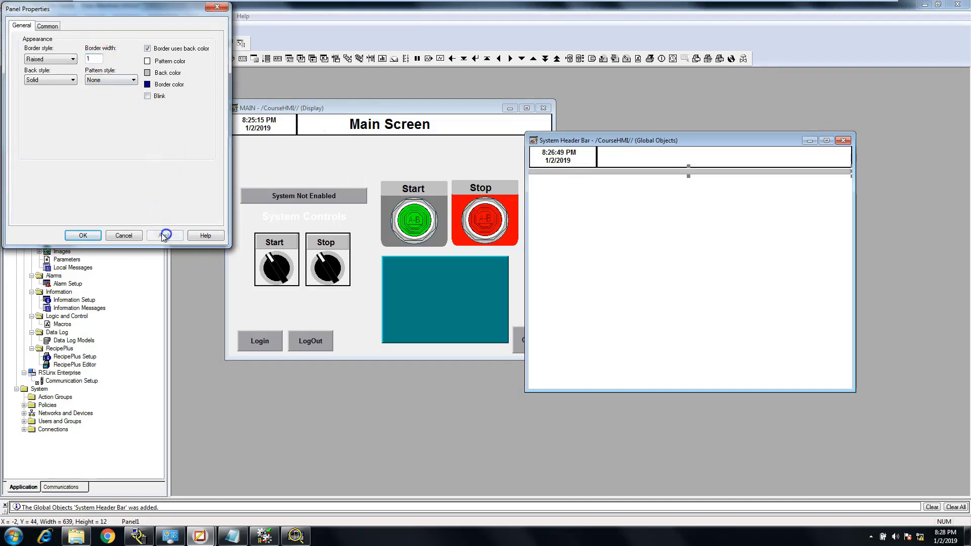
pyautogui.click(95, 235)
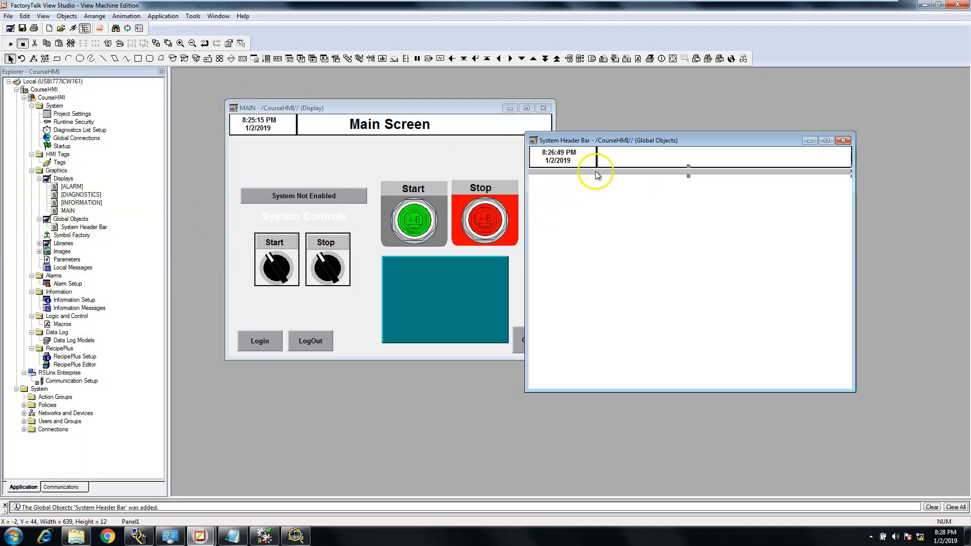
# Move the grey panel up against the header at Y 42, and close System Header Bar with its changes saved
pyautogui.moveTo(596, 172); pyautogui.dragTo(595, 171)
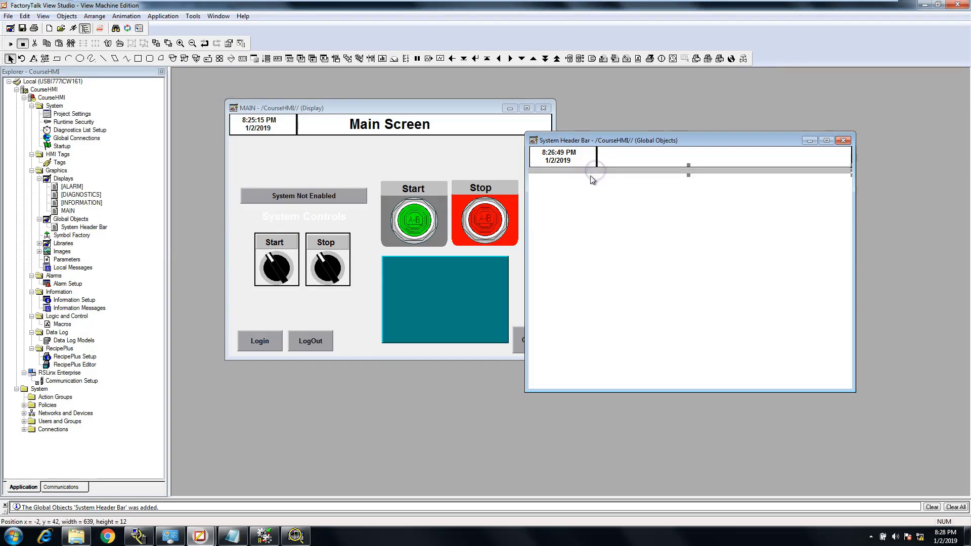
pyautogui.click(579, 173)
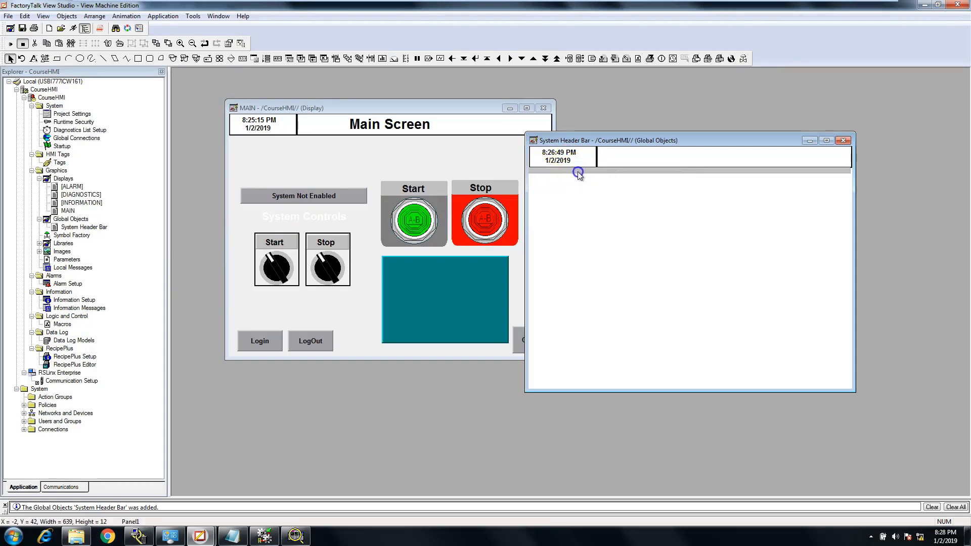
pyautogui.moveTo(579, 173); pyautogui.dragTo(579, 173)
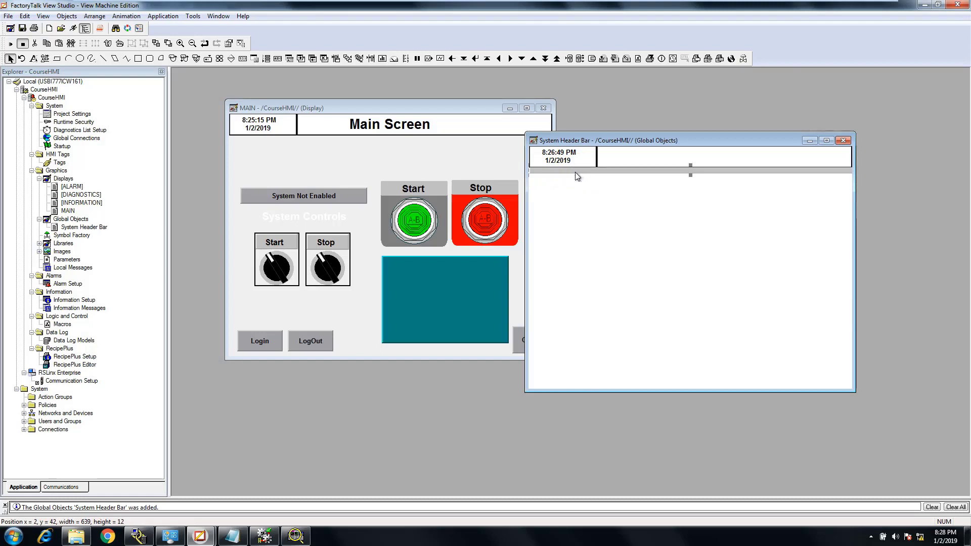
pyautogui.press('Left')
pyautogui.press('Left')
pyautogui.click(579, 190)
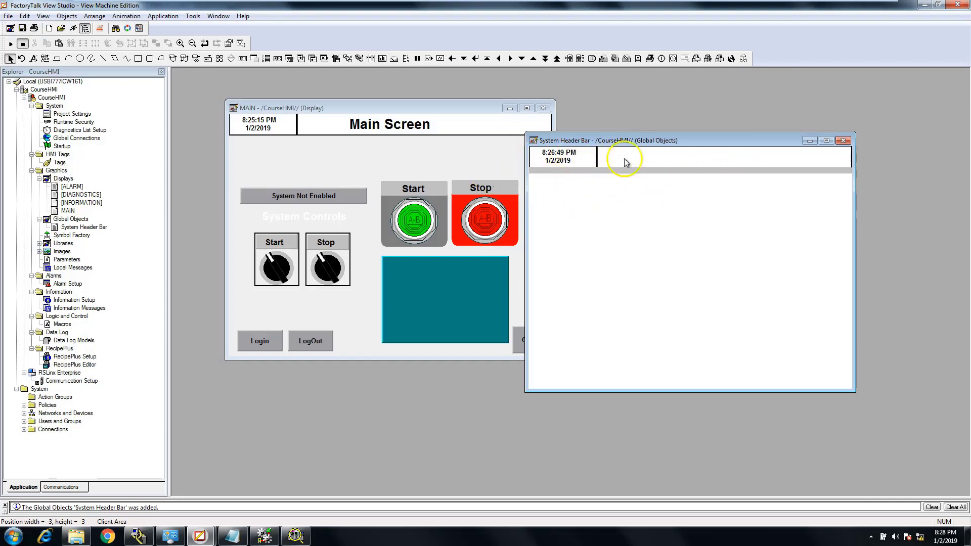
pyautogui.click(843, 140)
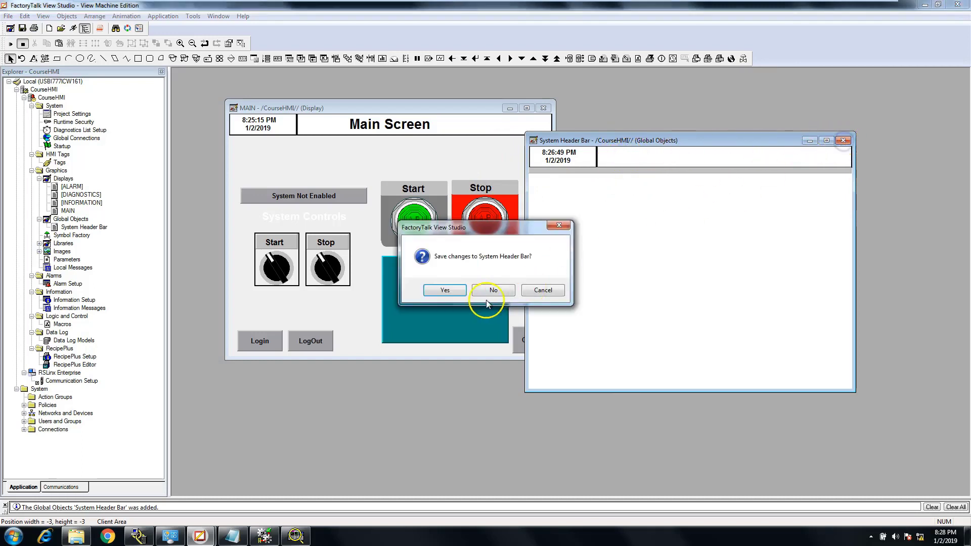
pyautogui.click(445, 290)
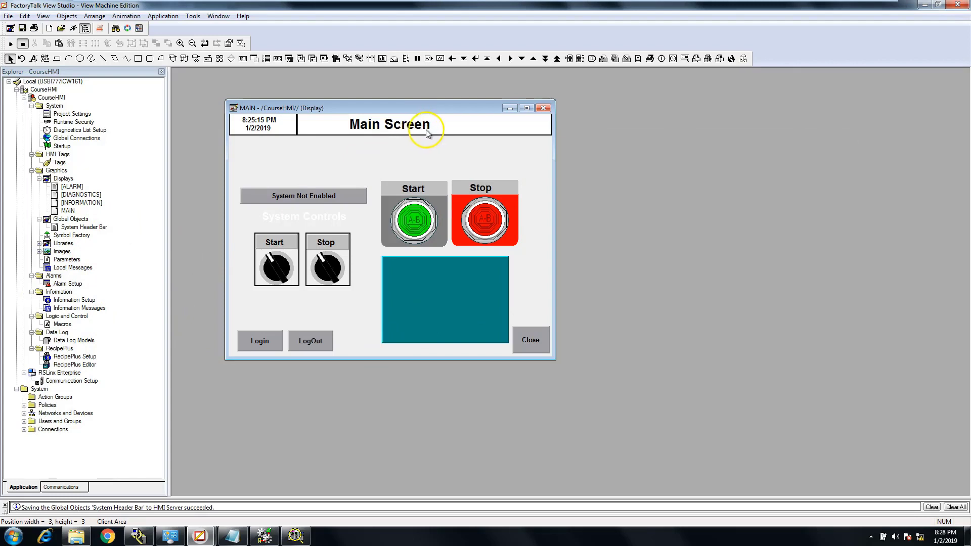
# Create a new blank display in CourseHMI and move its window clear of the MAIN display
pyautogui.moveTo(433, 109); pyautogui.dragTo(503, 120)
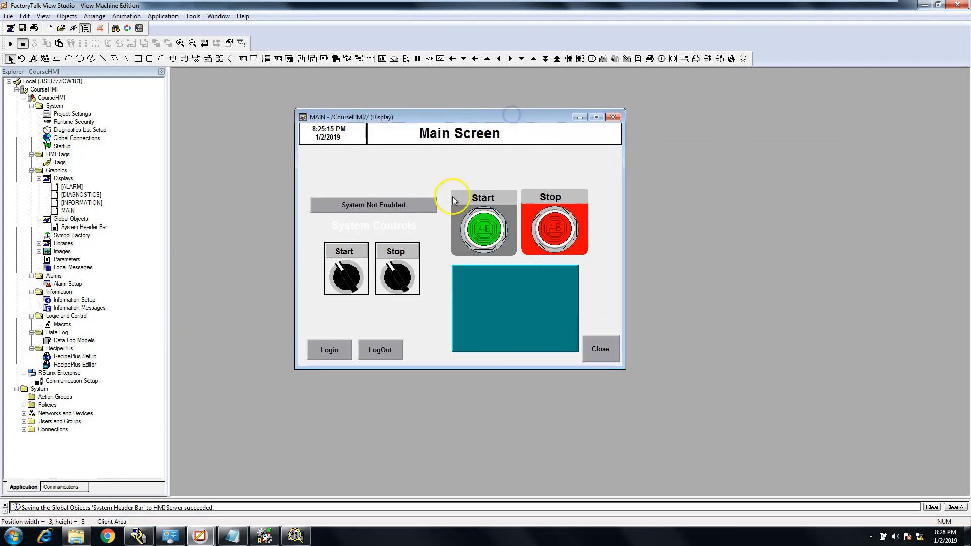
pyautogui.click(58, 179)
pyautogui.rightClick(56, 179)
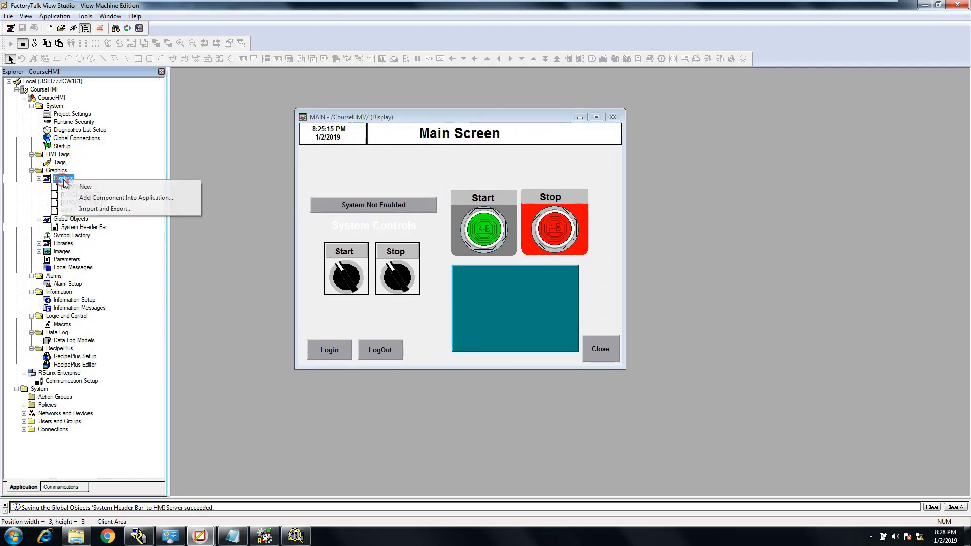
pyautogui.click(102, 185)
pyautogui.moveTo(323, 80); pyautogui.dragTo(646, 180)
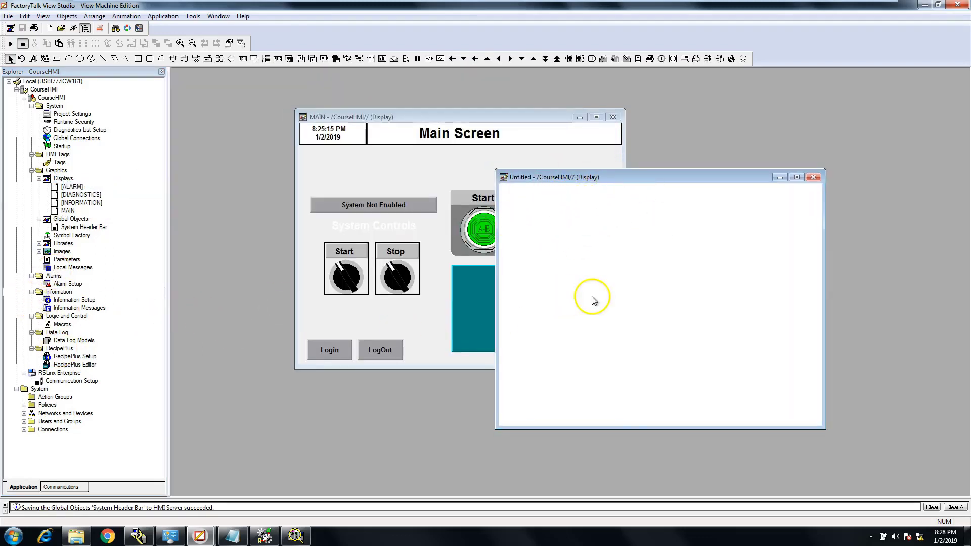
# Give the new untitled display a light grey background color and place its window beside MAIN
pyautogui.rightClick(608, 296)
pyautogui.click(625, 302)
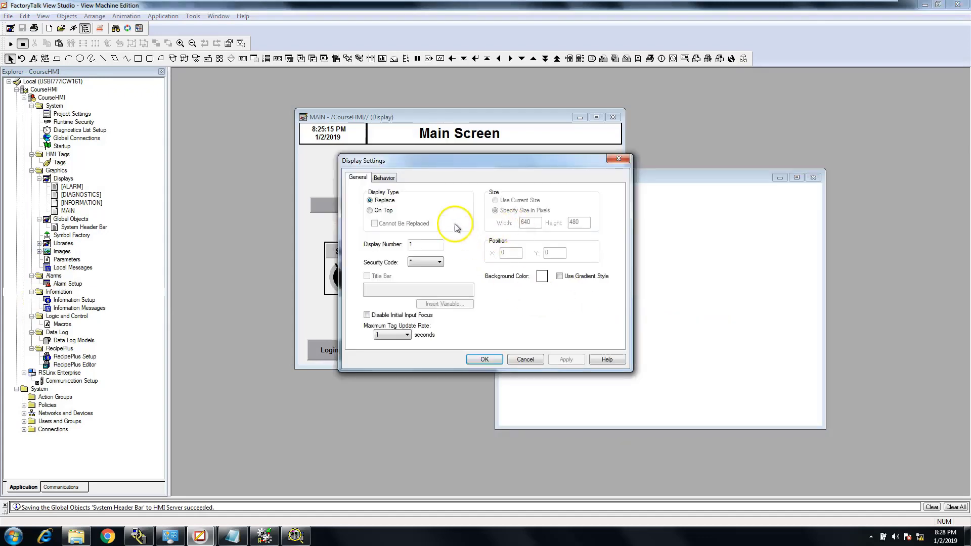
pyautogui.click(542, 276)
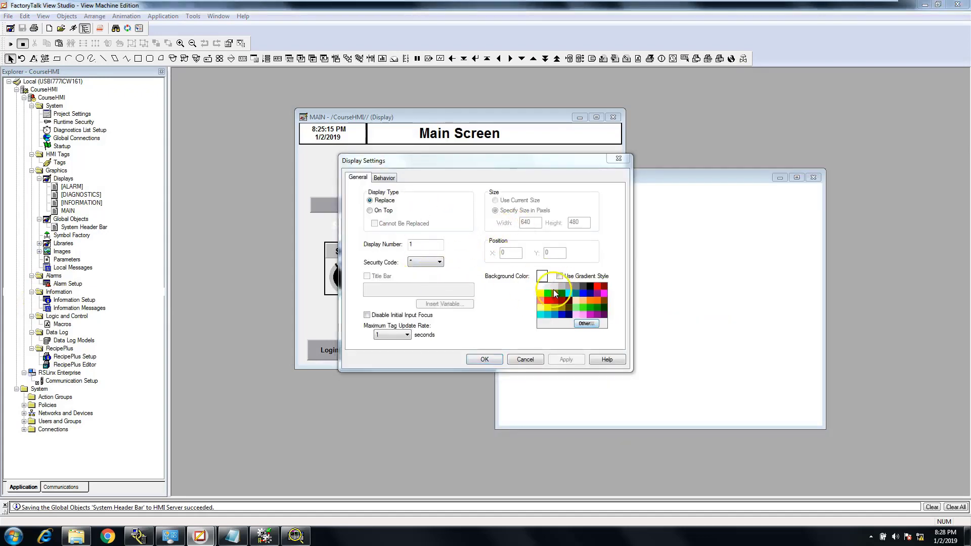
pyautogui.click(555, 288)
pyautogui.click(567, 360)
pyautogui.click(483, 359)
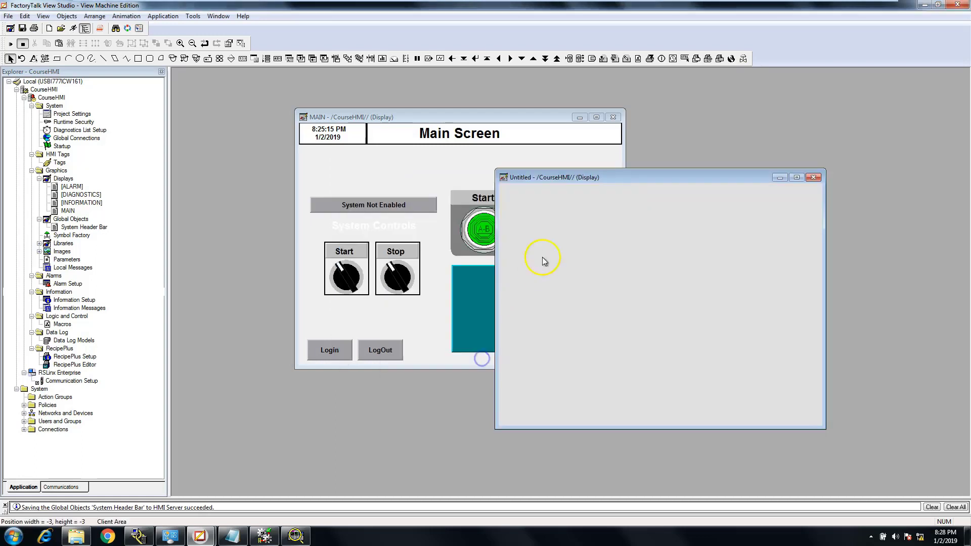
pyautogui.moveTo(628, 178); pyautogui.dragTo(761, 131)
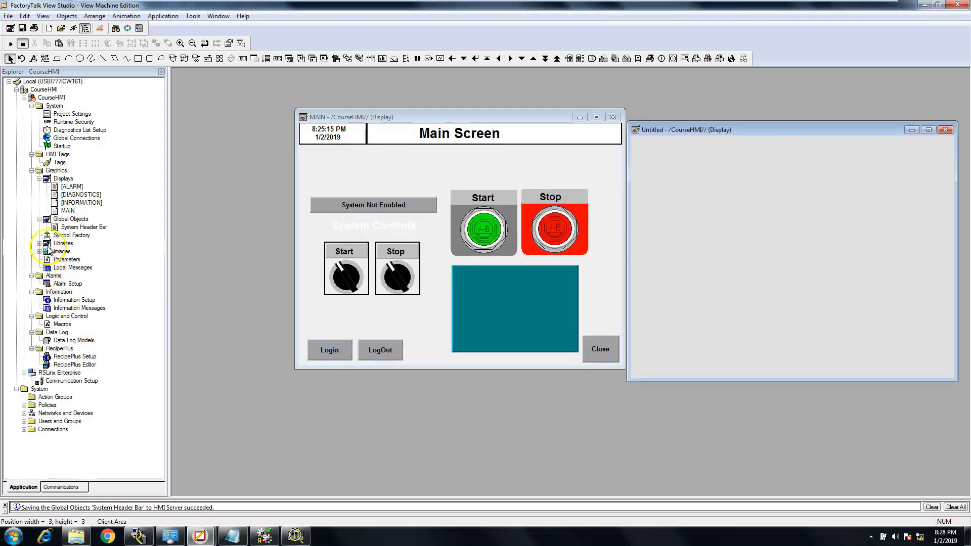
pyautogui.doubleClick(73, 229)
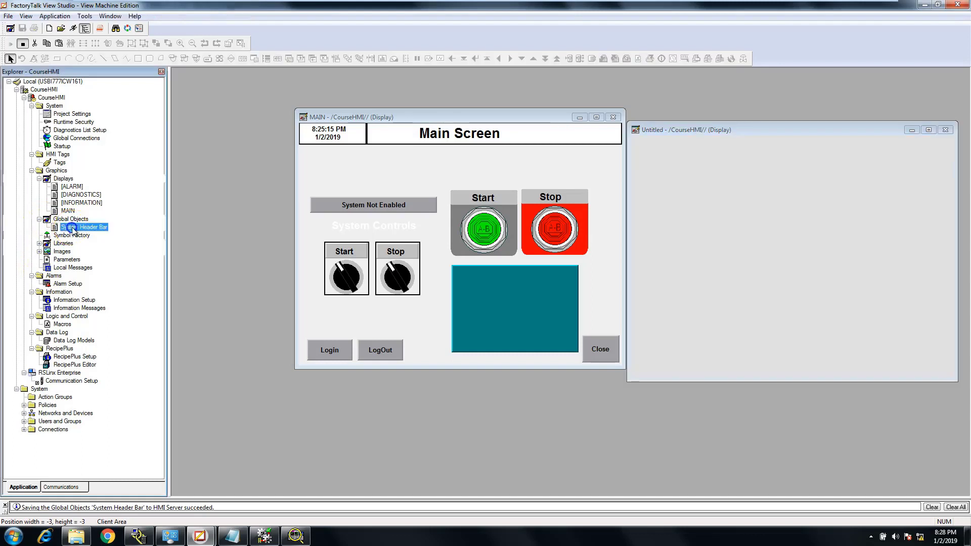
pyautogui.moveTo(331, 101)
pyautogui.mouseDown()
pyautogui.moveTo(721, 157)
pyautogui.moveTo(329, 100)
pyautogui.mouseUp()
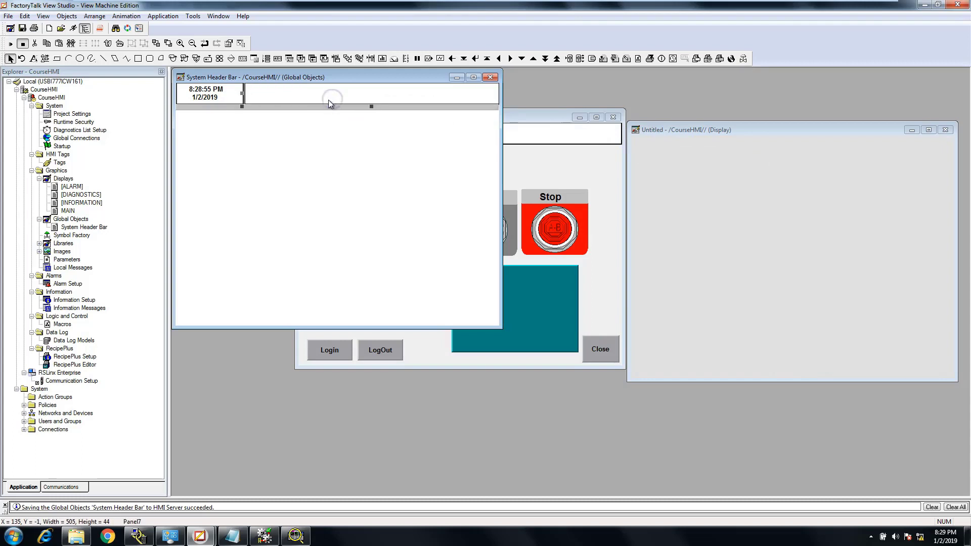
pyautogui.click(489, 79)
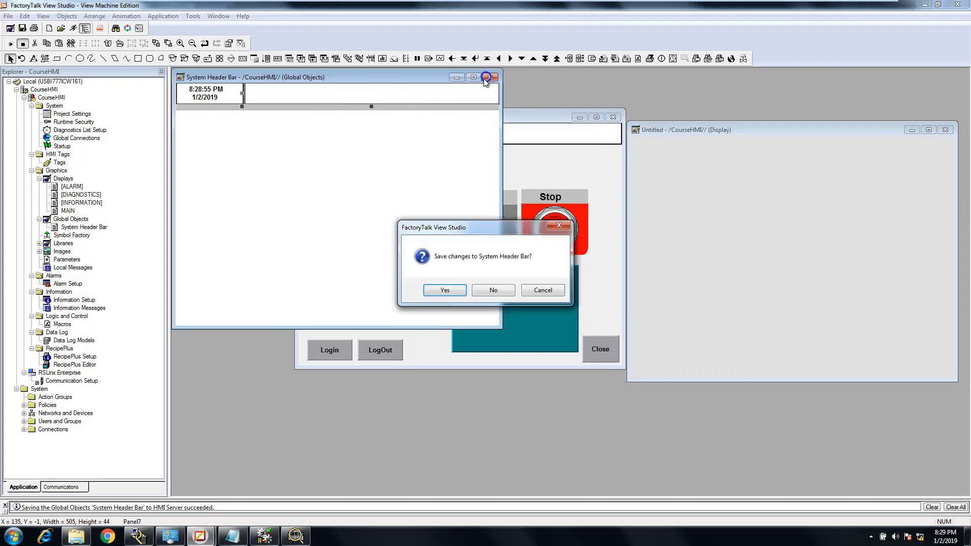
pyautogui.click(483, 288)
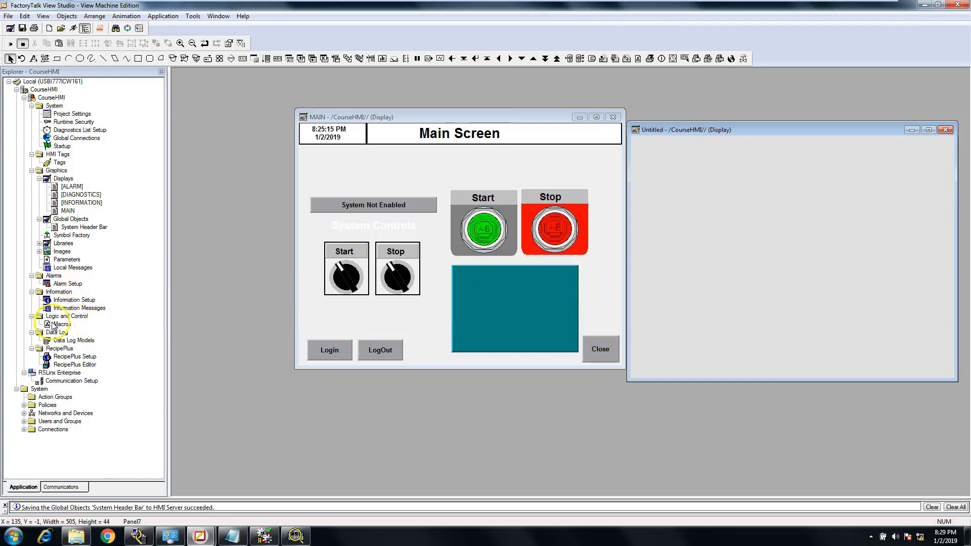
# Reopen System Header Bar and group its header panels, time, date and grey bar into one object
pyautogui.doubleClick(68, 228)
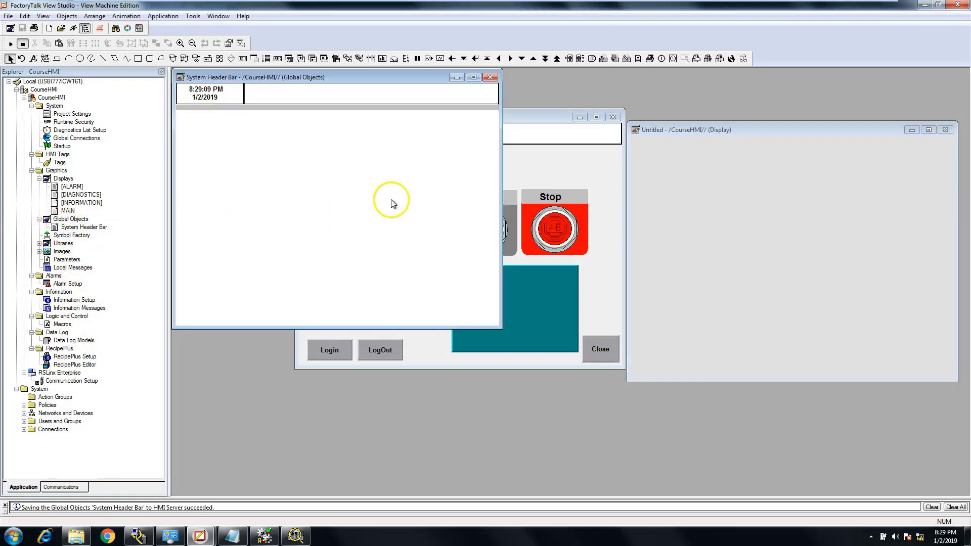
pyautogui.moveTo(489, 179)
pyautogui.mouseDown()
pyautogui.moveTo(403, 95)
pyautogui.moveTo(457, 169)
pyautogui.moveTo(492, 167)
pyautogui.mouseUp()
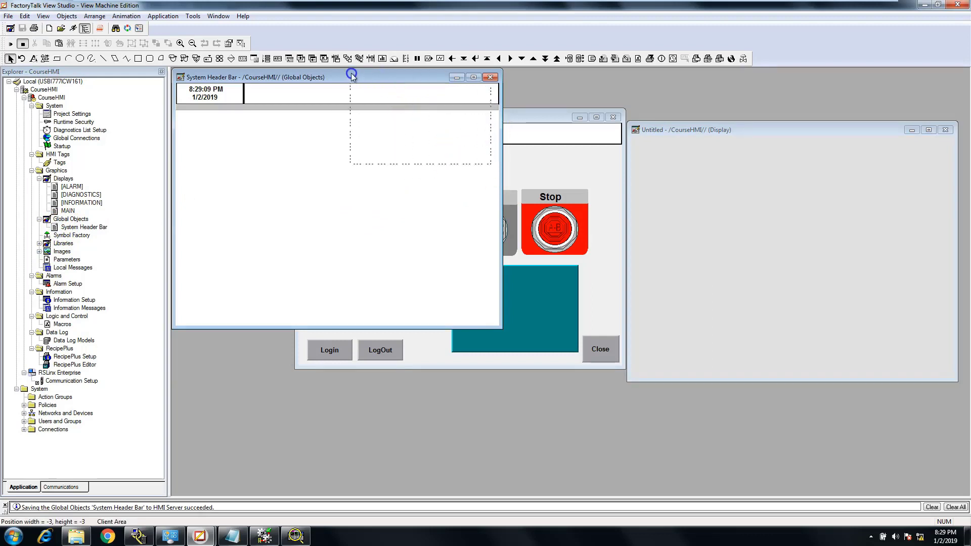
pyautogui.moveTo(195, 70); pyautogui.dragTo(173, 71)
pyautogui.click(238, 160)
pyautogui.moveTo(499, 126); pyautogui.dragTo(586, 143)
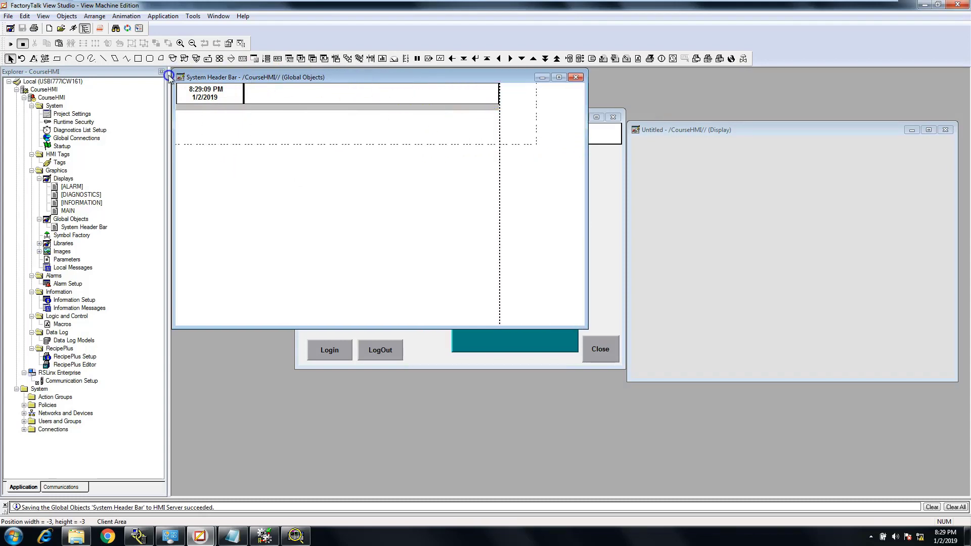
pyautogui.moveTo(169, 76); pyautogui.dragTo(170, 77)
pyautogui.click(95, 16)
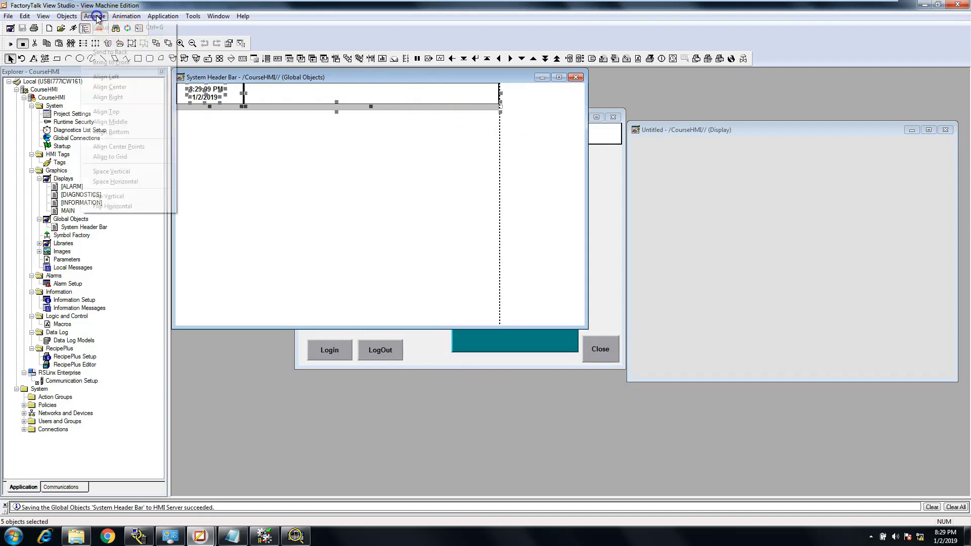
pyautogui.click(99, 27)
pyautogui.click(267, 160)
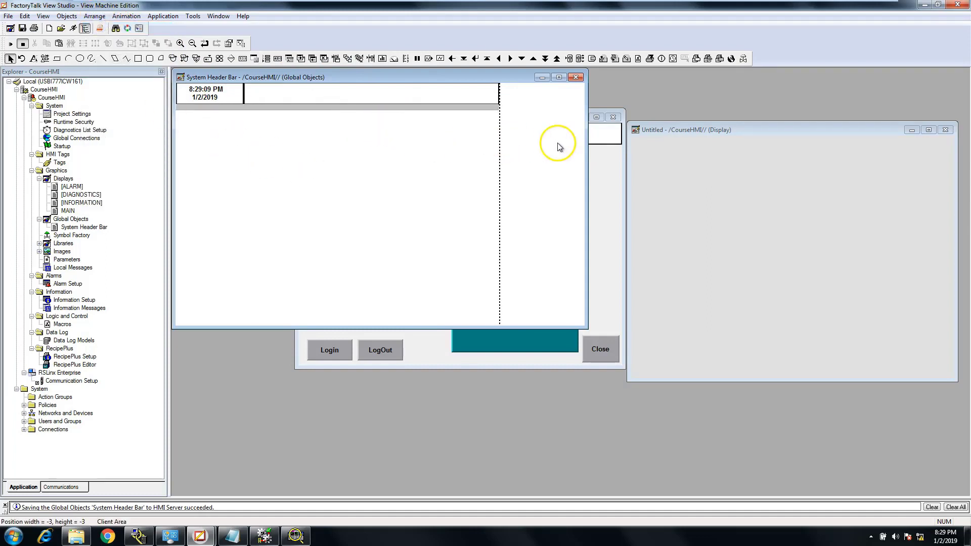
# Restore the System Header Bar window to the width of its display area and close it with changes saved
pyautogui.moveTo(585, 155); pyautogui.dragTo(500, 149)
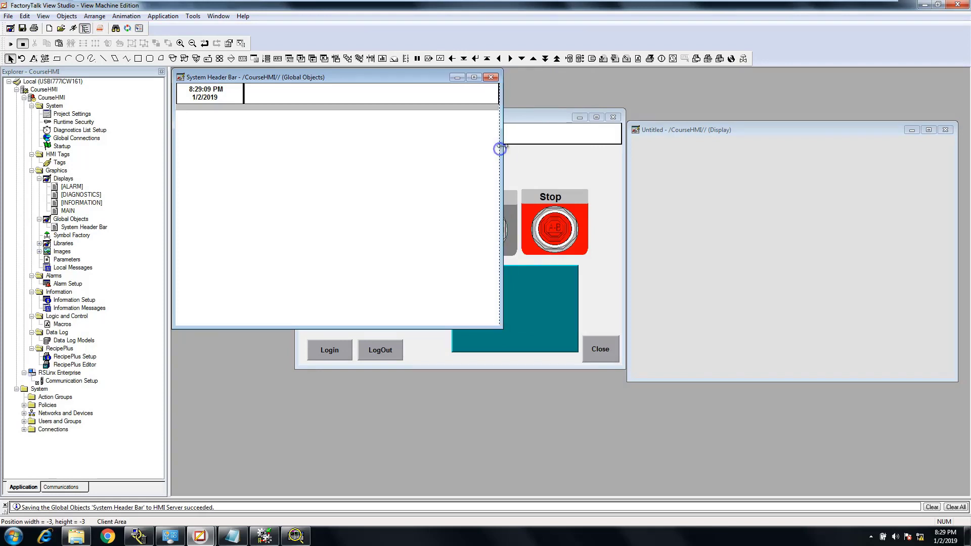
pyautogui.click(491, 76)
pyautogui.click(448, 289)
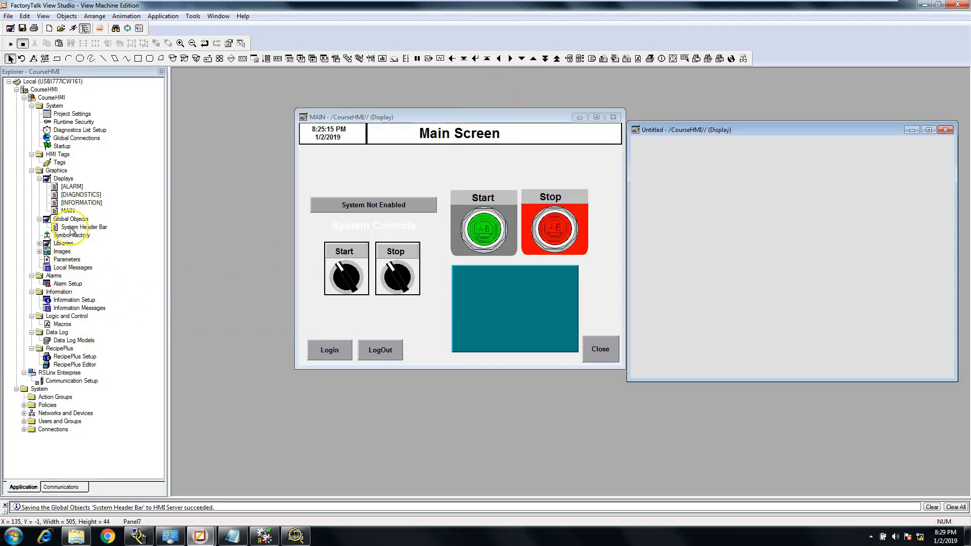
# Copy the grouped header from System Header Bar into the grey untitled display and position it at about X -1, Y 0
pyautogui.moveTo(71, 219); pyautogui.dragTo(491, 202)
pyautogui.moveTo(687, 176); pyautogui.dragTo(121, 262)
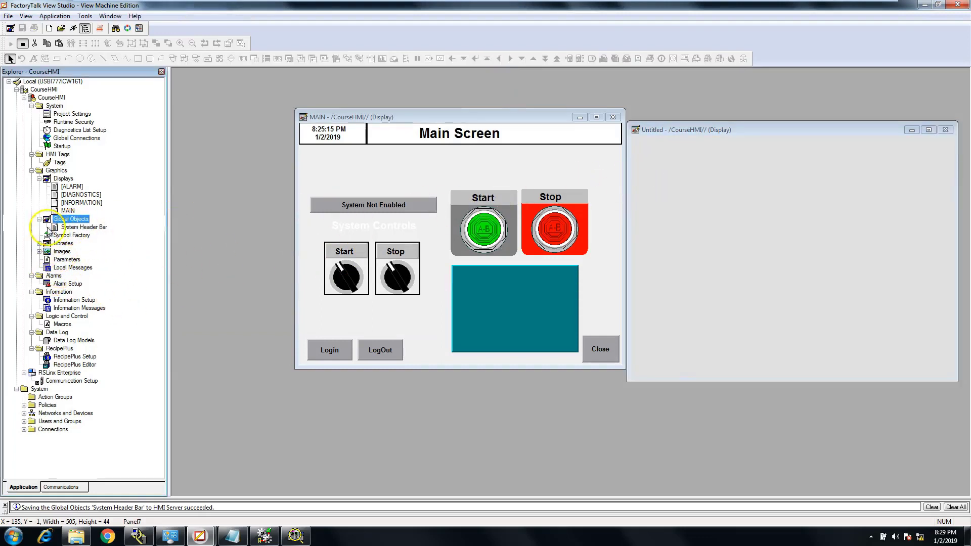
pyautogui.doubleClick(68, 227)
pyautogui.moveTo(277, 103); pyautogui.dragTo(741, 175)
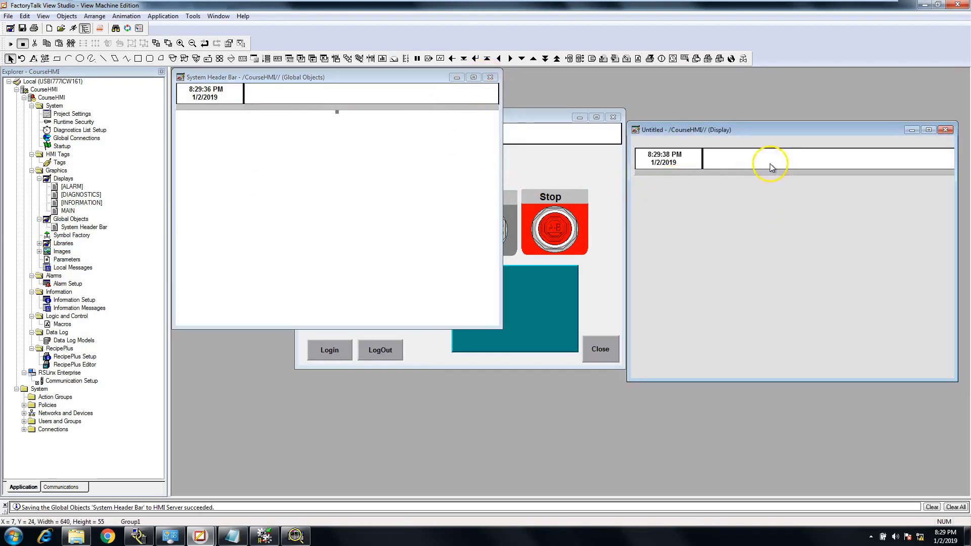
pyautogui.moveTo(770, 163); pyautogui.dragTo(765, 151)
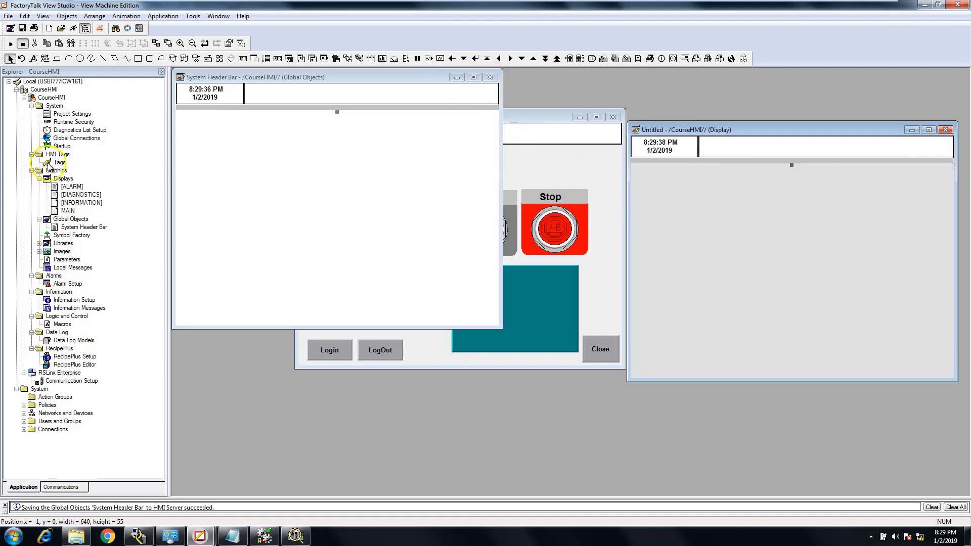
# Create a second blank display in CourseHMI and place its window below the first untitled display
pyautogui.rightClick(69, 180)
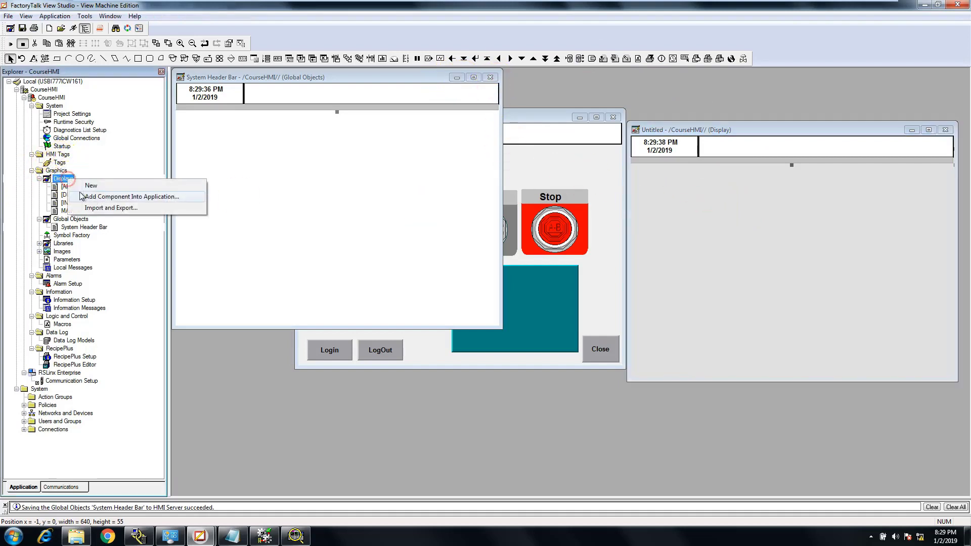
pyautogui.click(95, 187)
pyautogui.moveTo(376, 75); pyautogui.dragTo(791, 239)
# Set the second untitled display's background to light grey in its display settings
pyautogui.rightClick(724, 307)
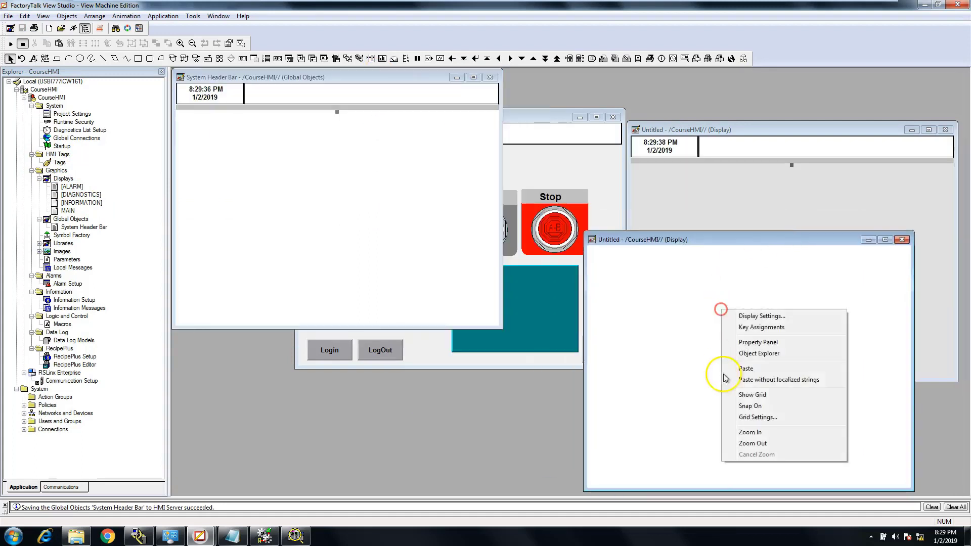
pyautogui.click(757, 316)
pyautogui.click(542, 276)
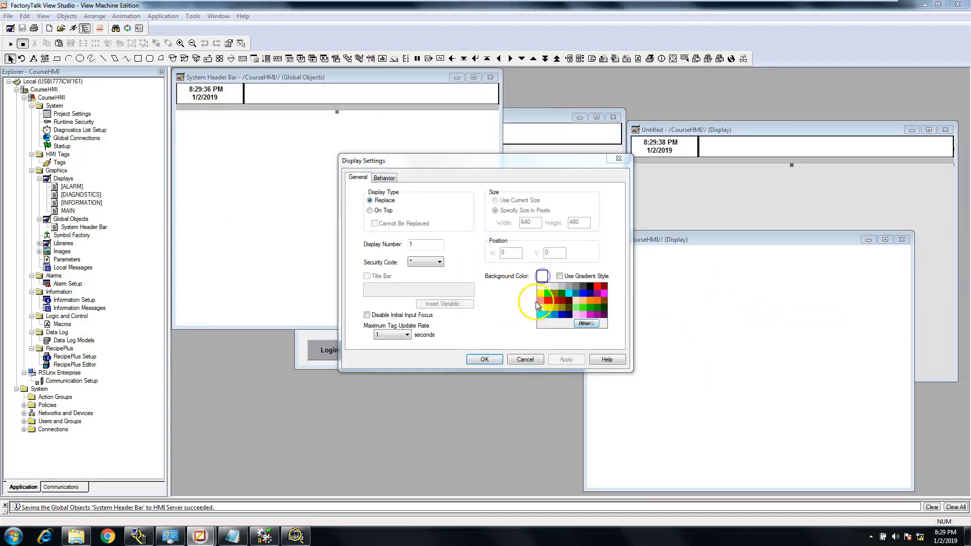
pyautogui.click(568, 288)
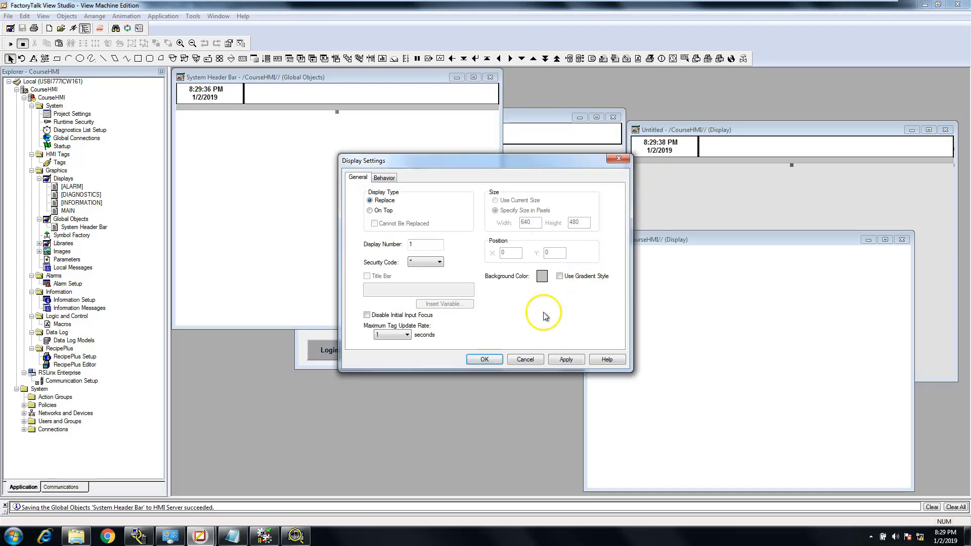
pyautogui.click(566, 360)
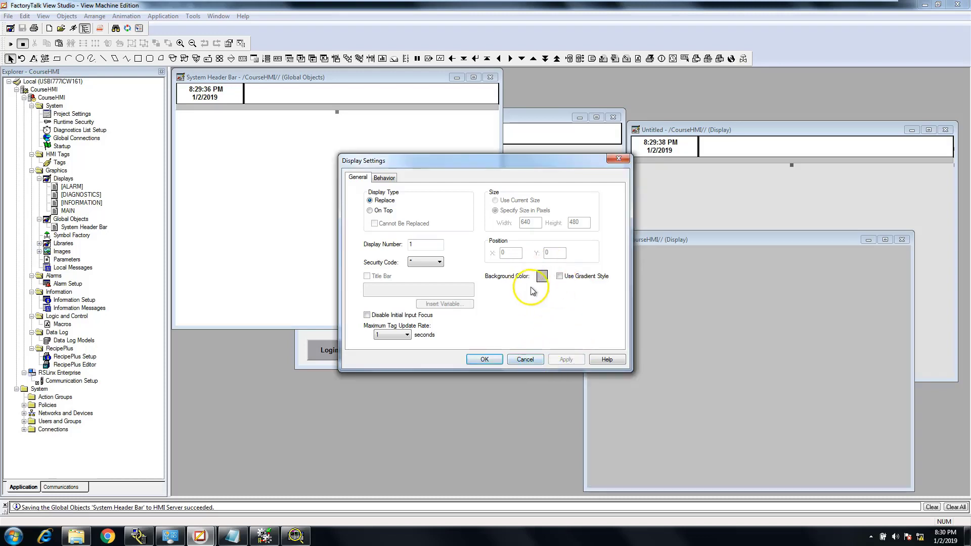
pyautogui.click(540, 277)
pyautogui.click(554, 287)
pyautogui.click(566, 359)
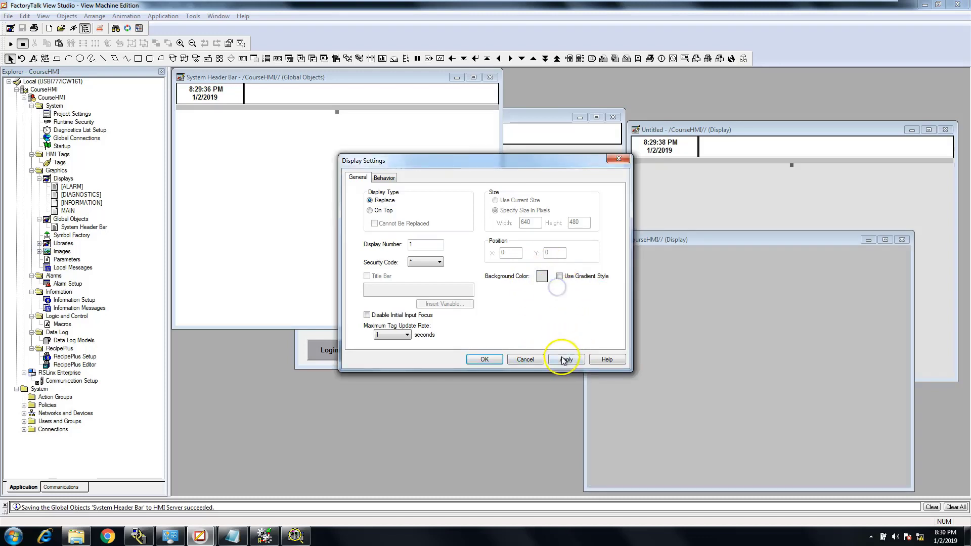
pyautogui.click(502, 359)
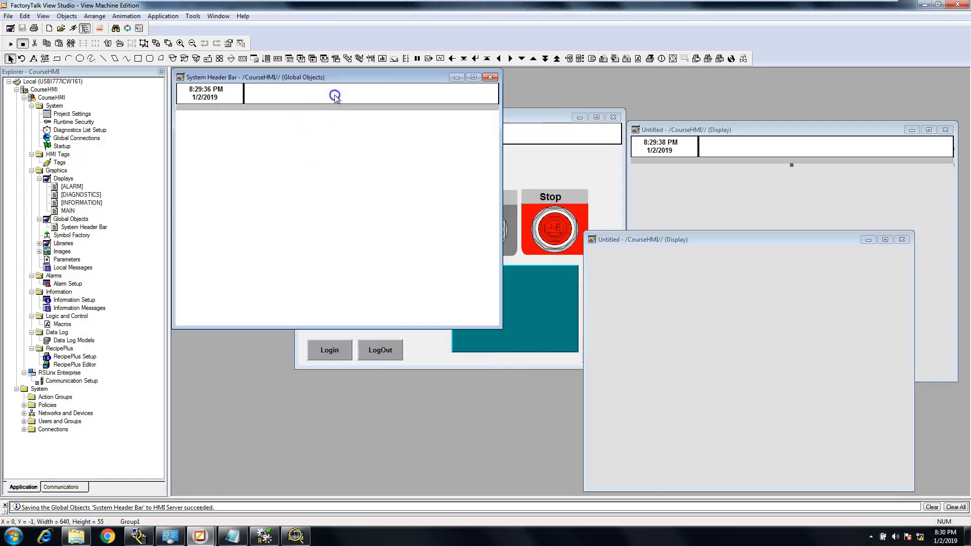
# Copy the grouped header from System Header Bar into the second untitled display at about X 0, Y 0, and close System Header Bar
pyautogui.moveTo(332, 93); pyautogui.dragTo(747, 259)
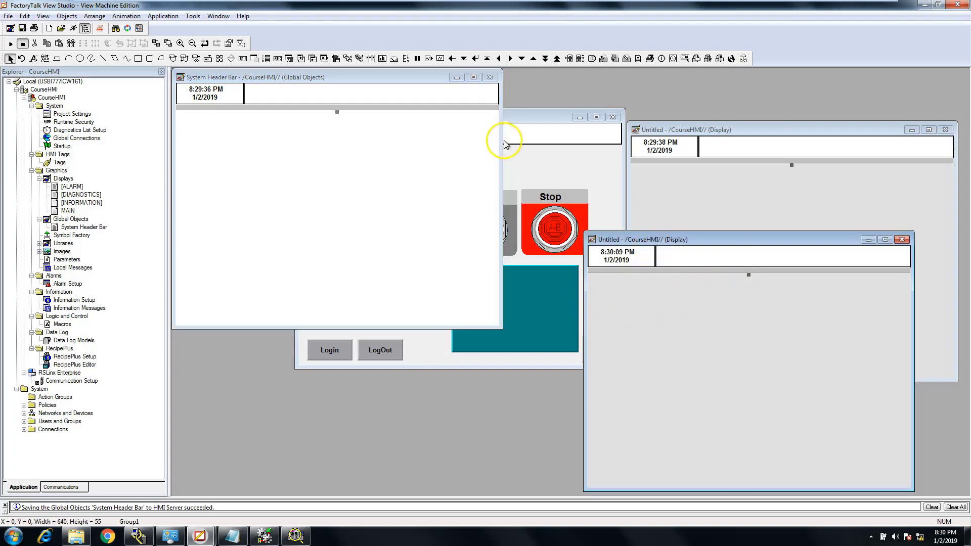
pyautogui.click(491, 77)
pyautogui.moveTo(518, 121); pyautogui.dragTo(425, 96)
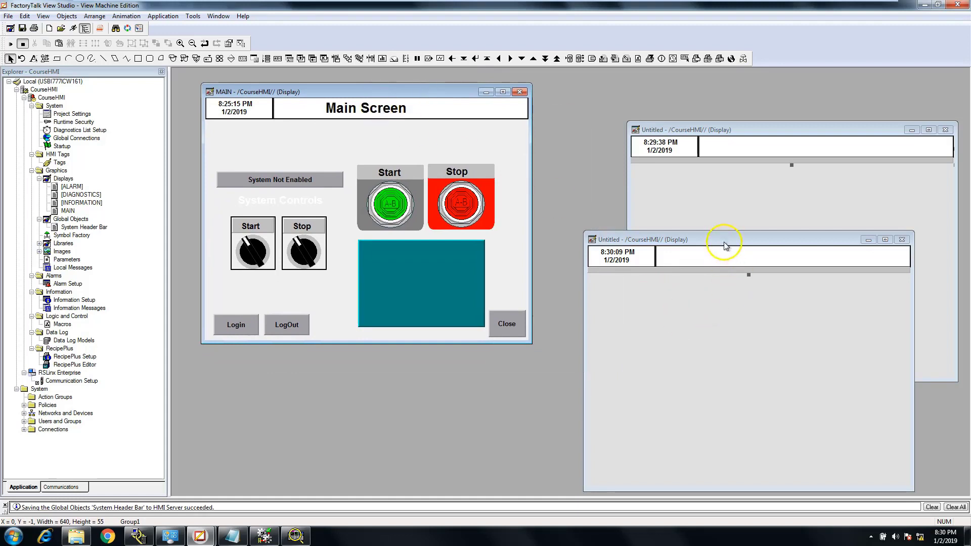
pyautogui.moveTo(724, 246); pyautogui.dragTo(701, 215)
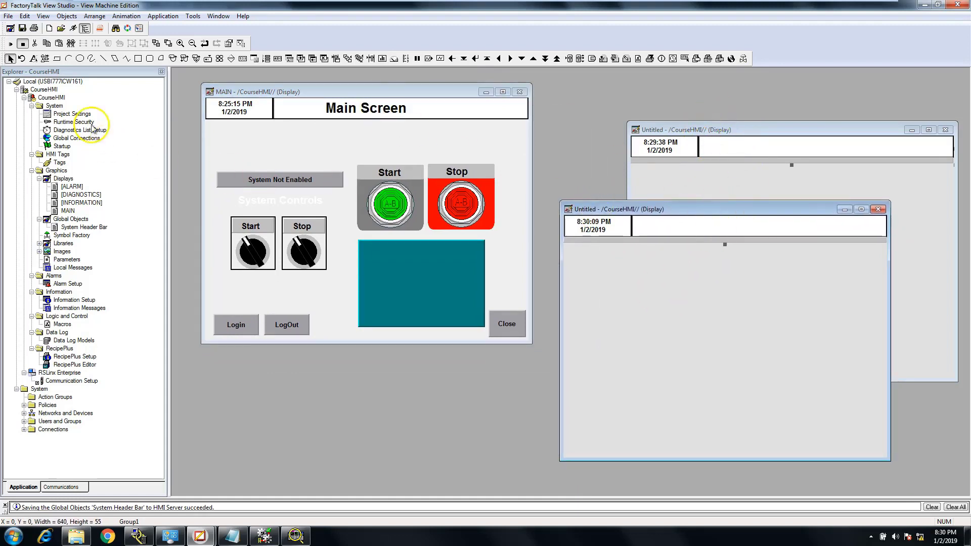
# Add the title text "Machine Information" in size 18 to the white header panel of the second untitled display
pyautogui.click(94, 16)
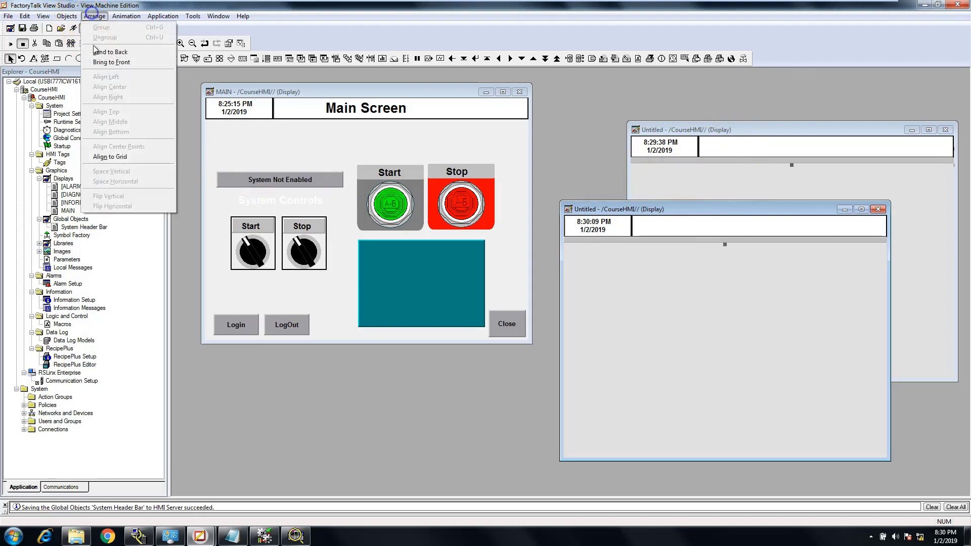
pyautogui.moveTo(67, 17)
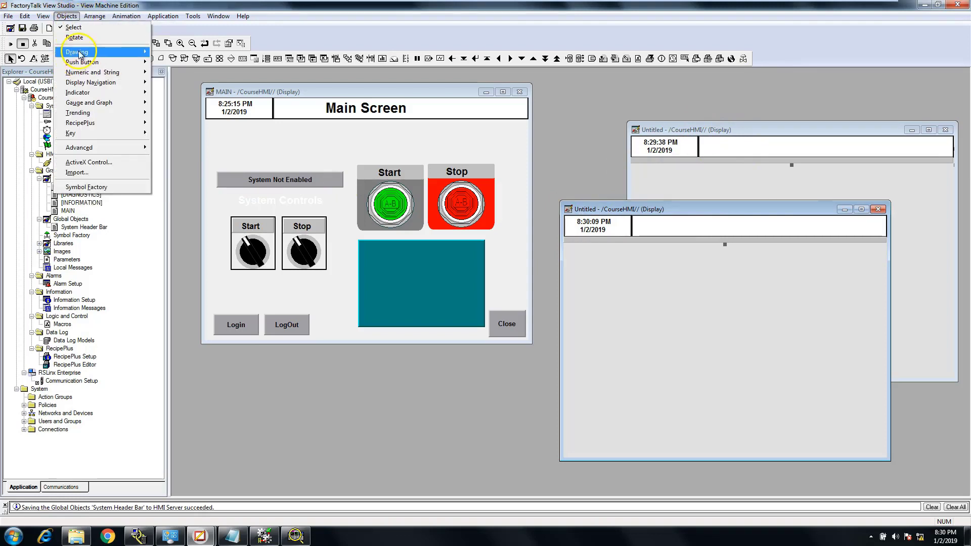
pyautogui.moveTo(80, 53)
pyautogui.click(175, 53)
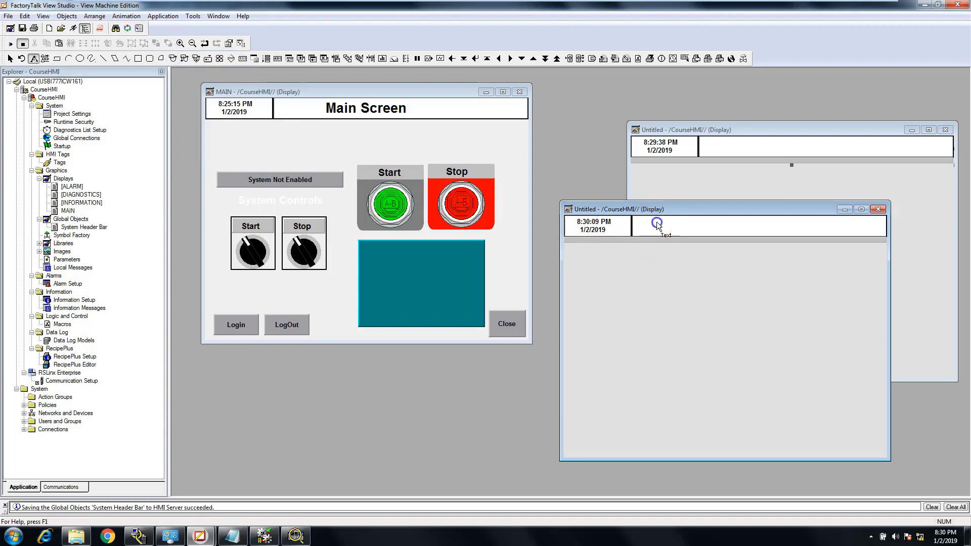
pyautogui.moveTo(657, 222); pyautogui.dragTo(800, 236)
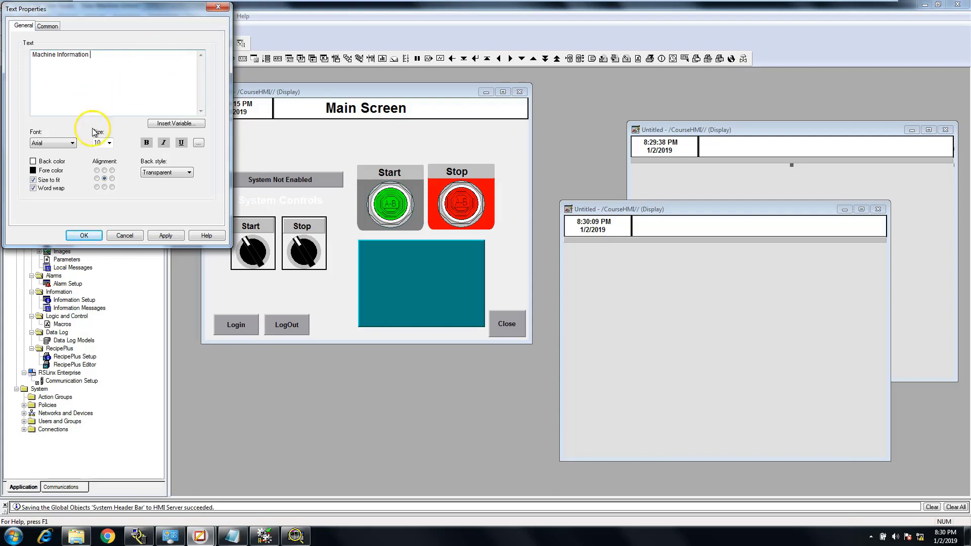
pyautogui.click(109, 143)
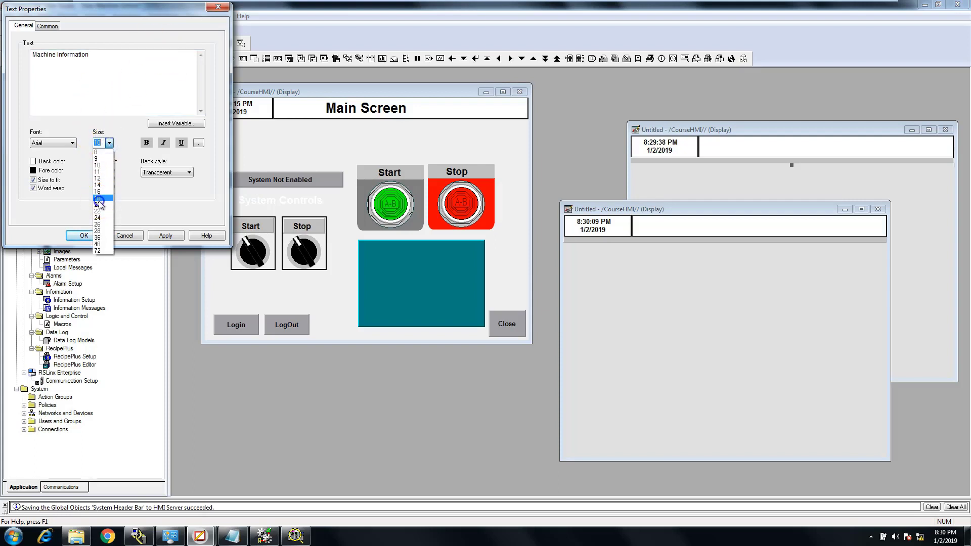
pyautogui.click(99, 198)
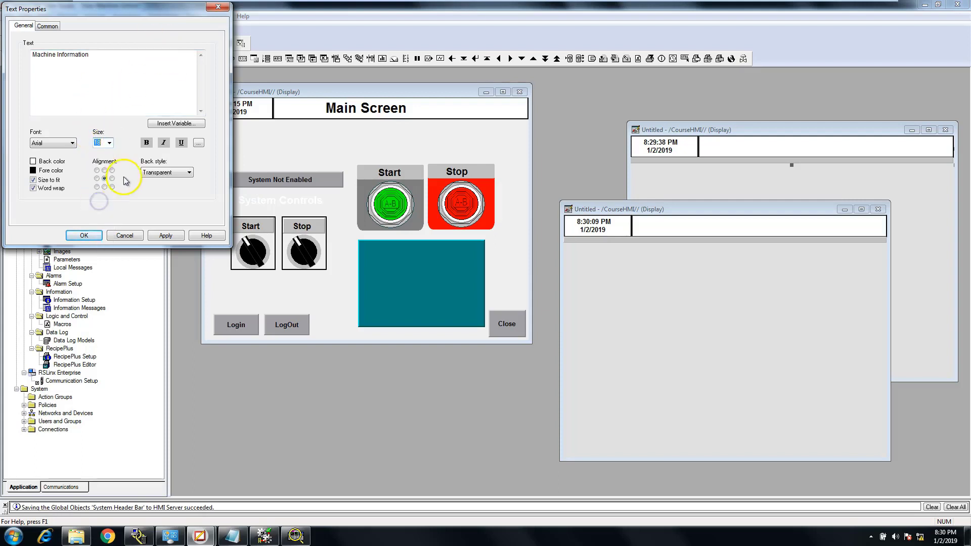
pyautogui.click(165, 235)
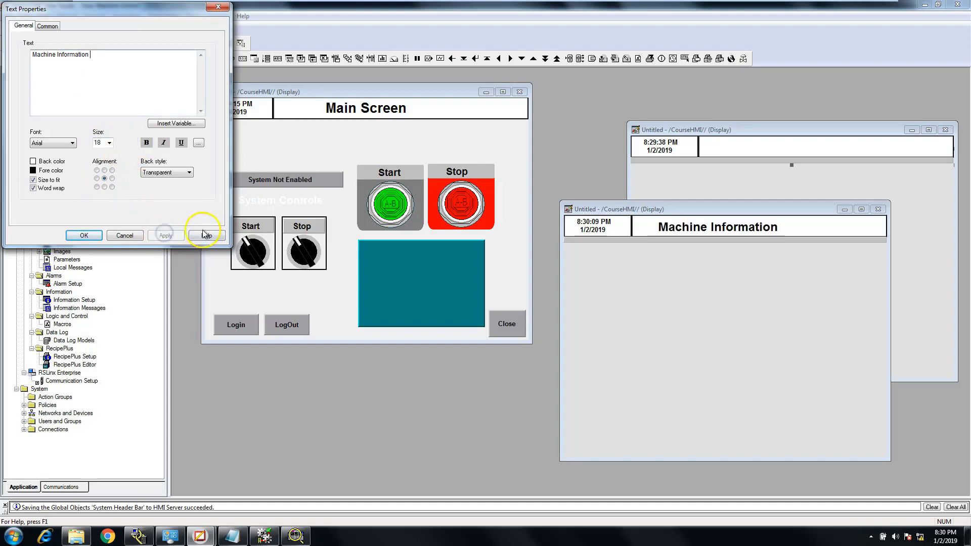
pyautogui.click(84, 235)
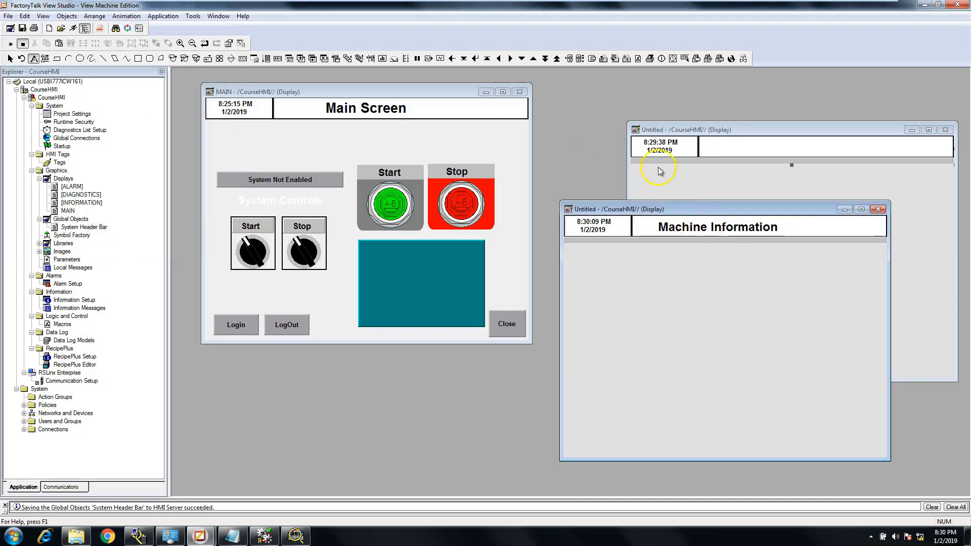
# Add the title text "Alarm Screen" in size 18 to the first untitled display's header and position it at about X 248, Y 6
pyautogui.click(765, 152)
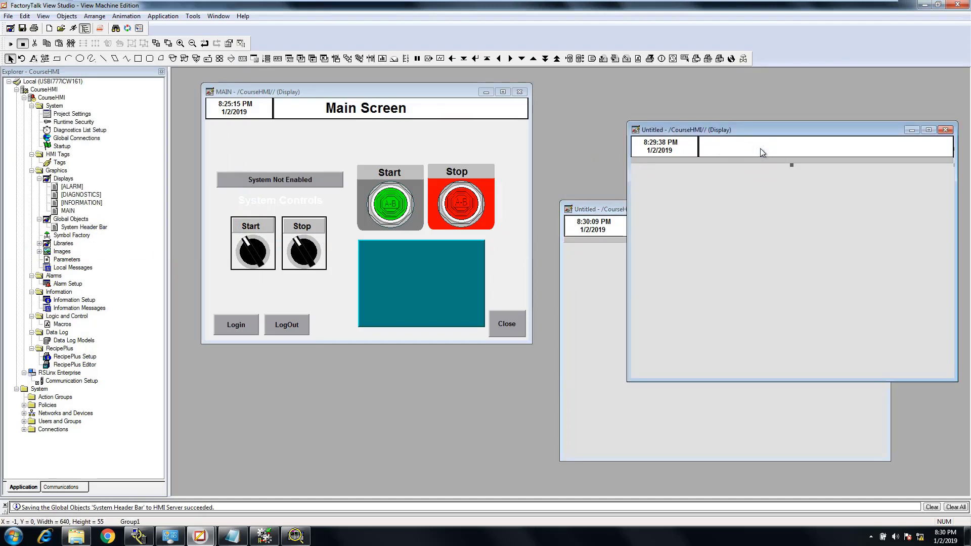
pyautogui.click(94, 16)
pyautogui.moveTo(67, 16)
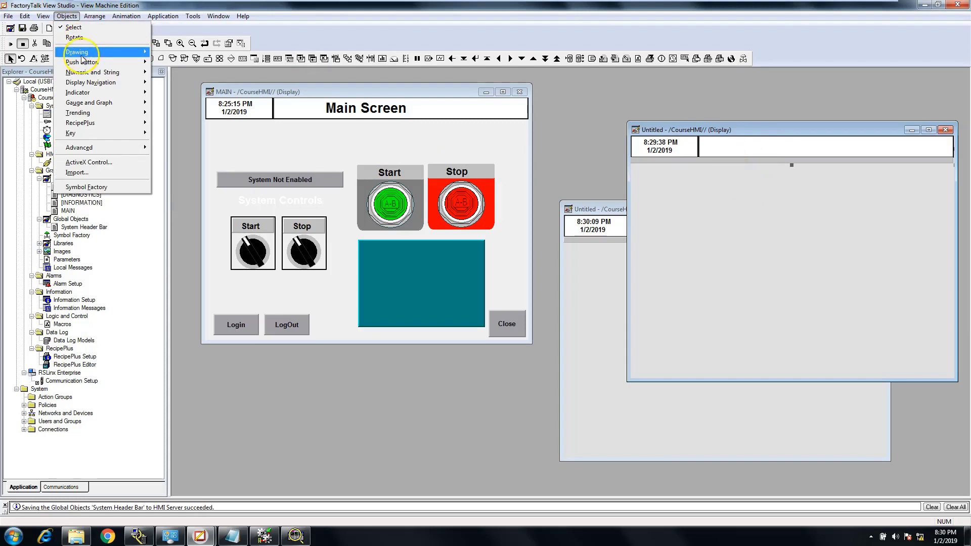
pyautogui.moveTo(77, 52)
pyautogui.click(161, 52)
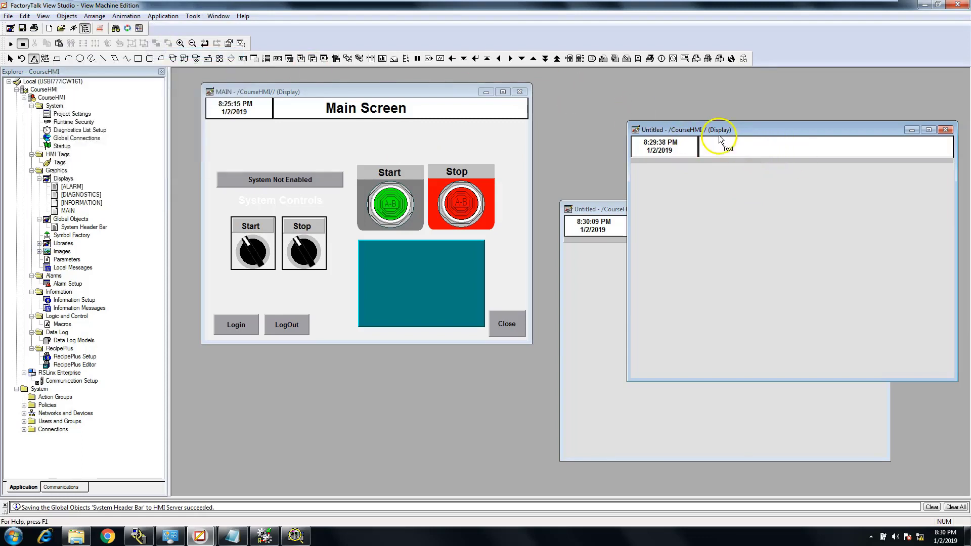
pyautogui.moveTo(742, 152); pyautogui.dragTo(875, 156)
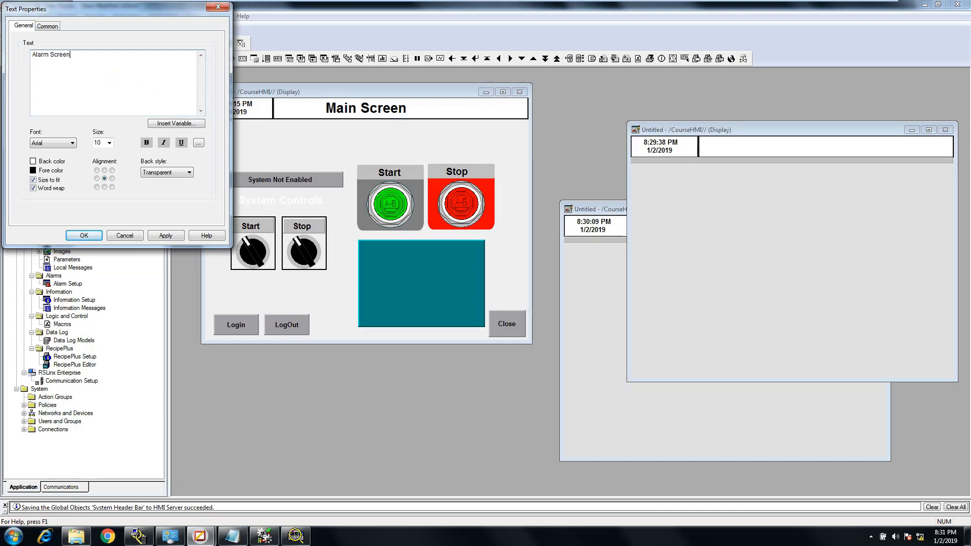
pyautogui.click(109, 143)
pyautogui.click(99, 197)
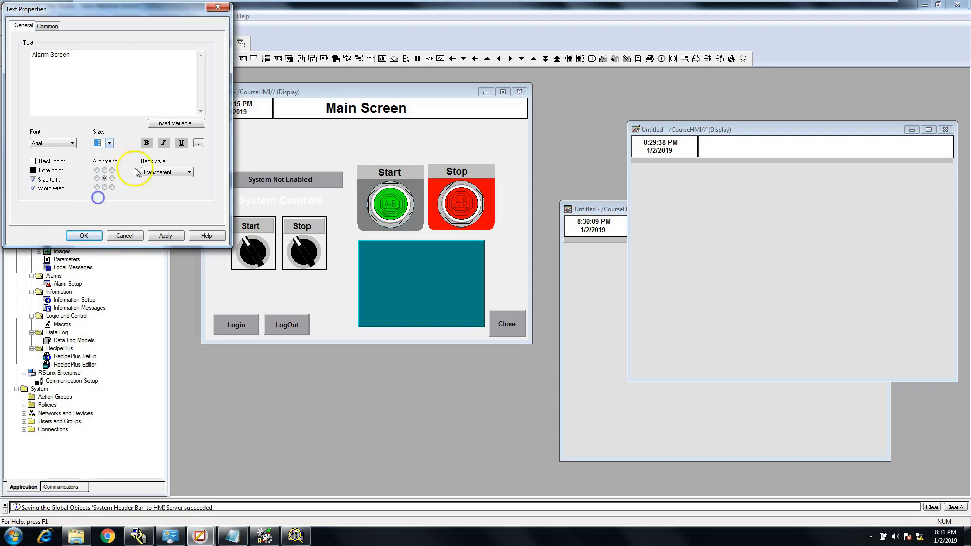
pyautogui.click(165, 235)
pyautogui.click(84, 235)
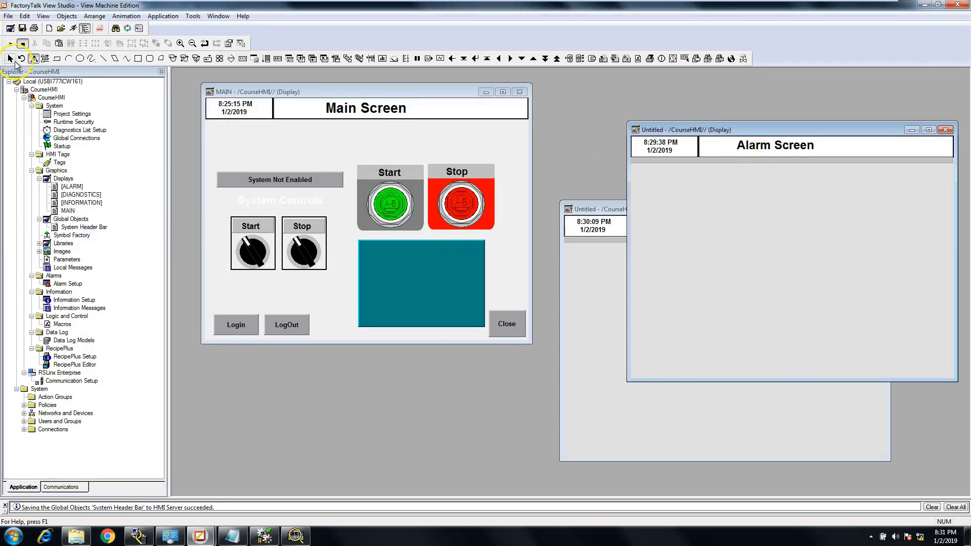
pyautogui.click(788, 147)
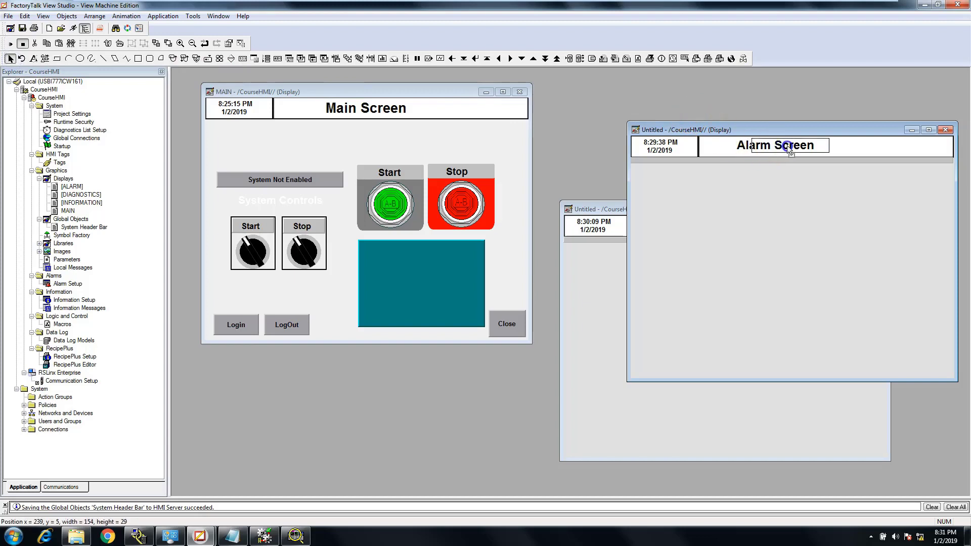
pyautogui.moveTo(794, 150); pyautogui.dragTo(791, 150)
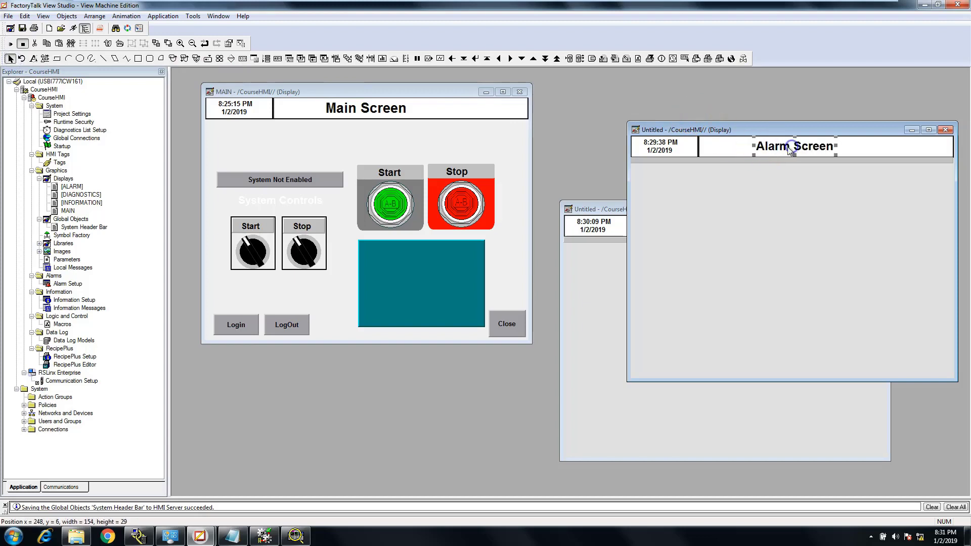
# Fit the window of the display titled Alarm Screen to its display area and move it over the MAIN display
pyautogui.doubleClick(733, 131)
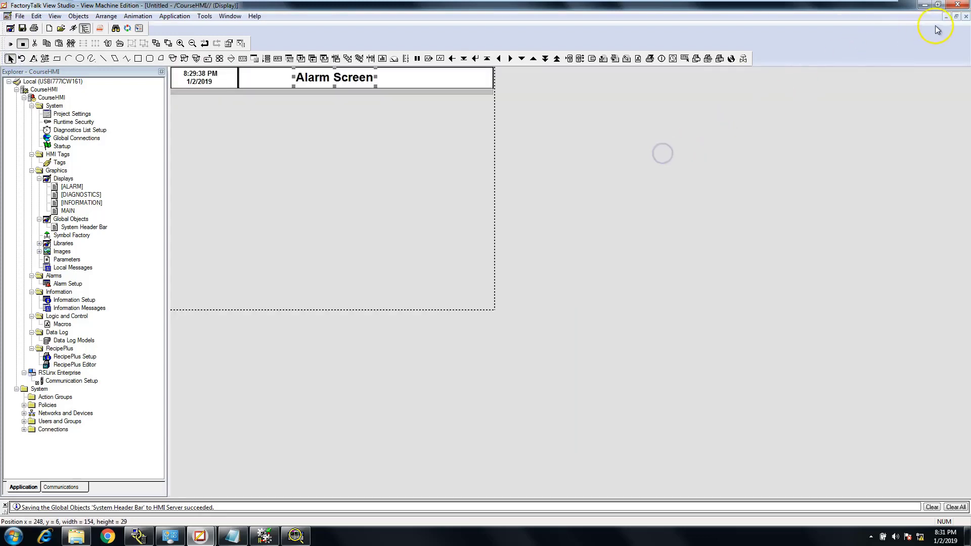
pyautogui.click(957, 17)
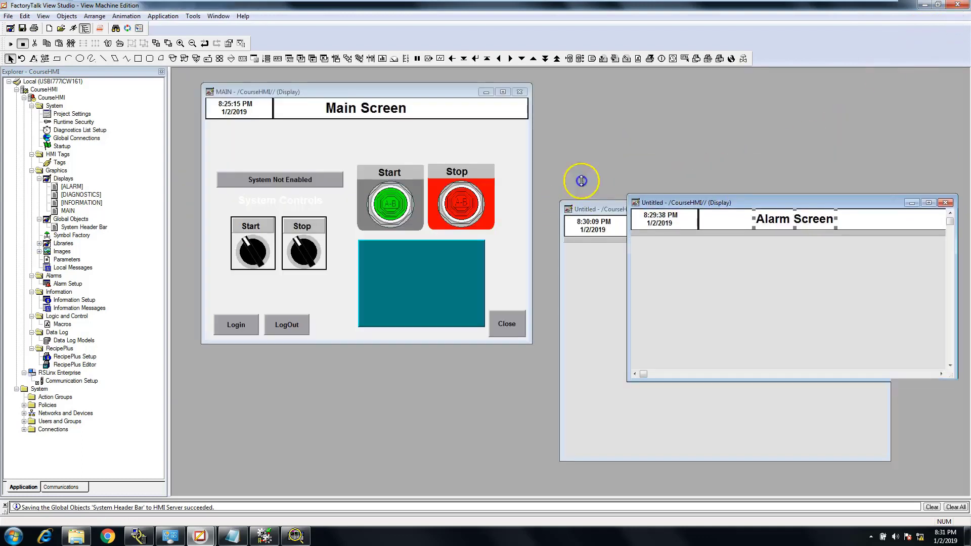
pyautogui.moveTo(662, 116)
pyautogui.mouseDown()
pyautogui.moveTo(662, 132)
pyautogui.moveTo(663, 123)
pyautogui.mouseUp()
pyautogui.moveTo(763, 132); pyautogui.dragTo(397, 195)
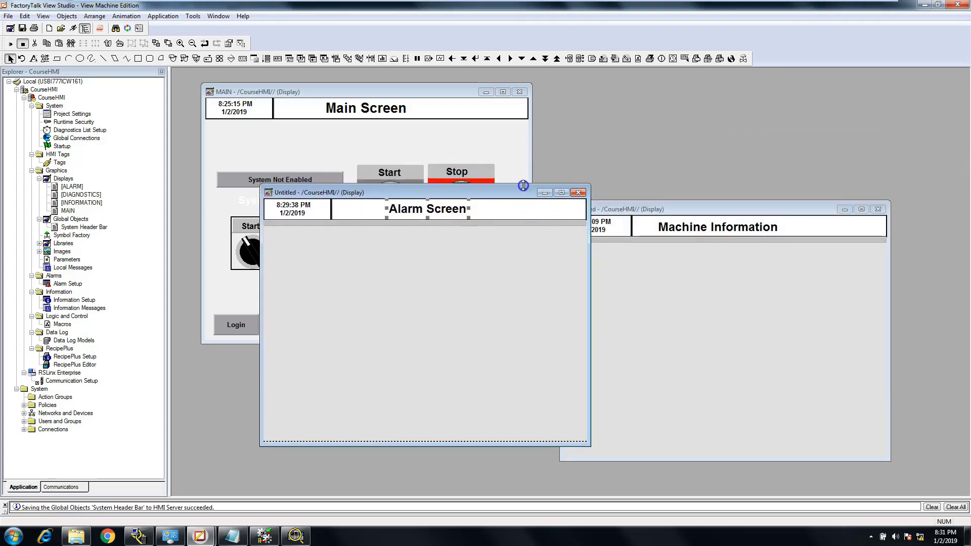
pyautogui.moveTo(522, 186); pyautogui.dragTo(523, 188)
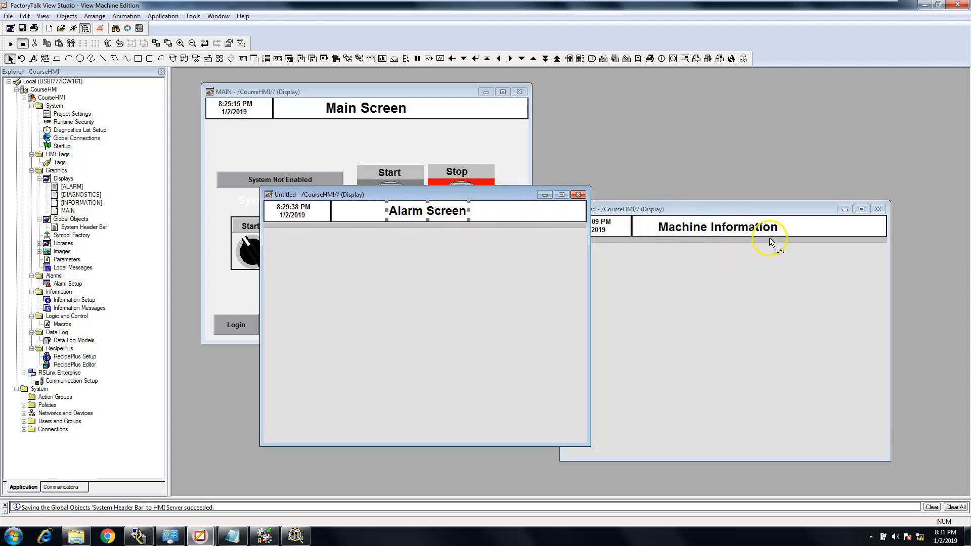
# Close the display titled Alarm Screen and save it under the component name "Alarm Sceen"
pyautogui.click(579, 195)
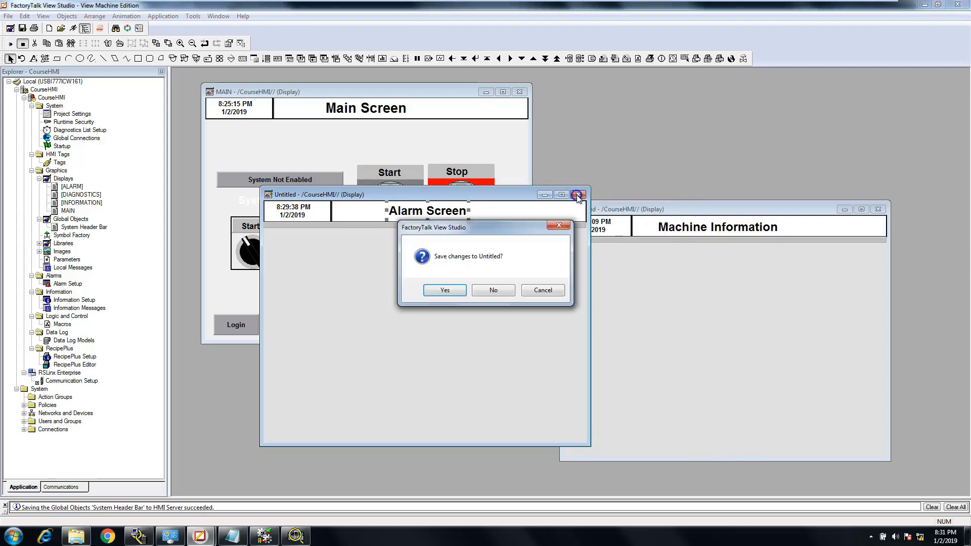
pyautogui.click(450, 289)
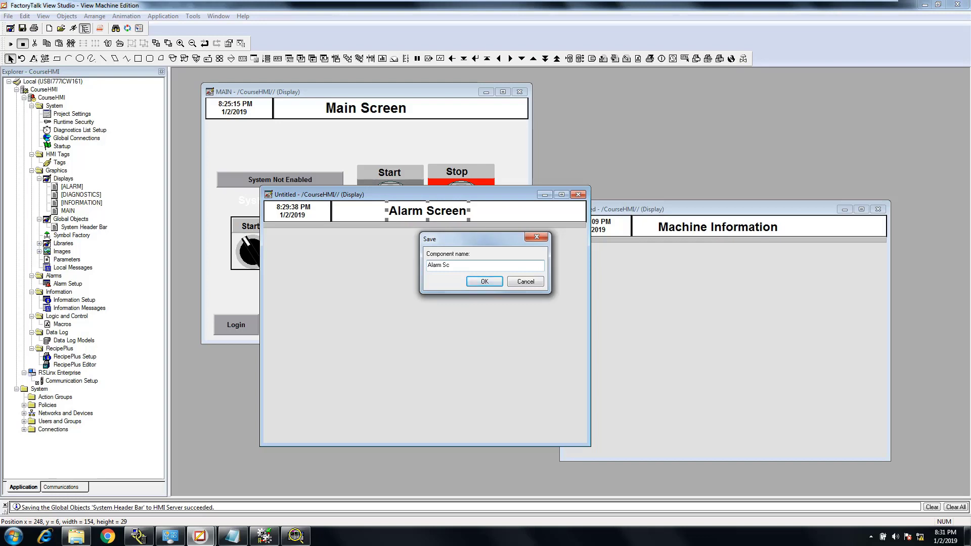
pyautogui.click(482, 281)
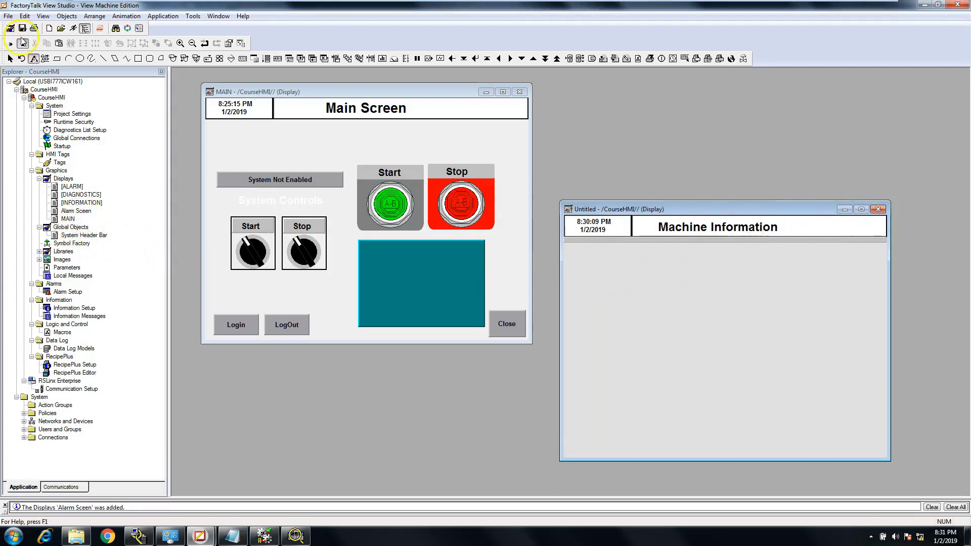
# Move the Machine Information title within the header to about X 219, Y 8
pyautogui.doubleClick(691, 228)
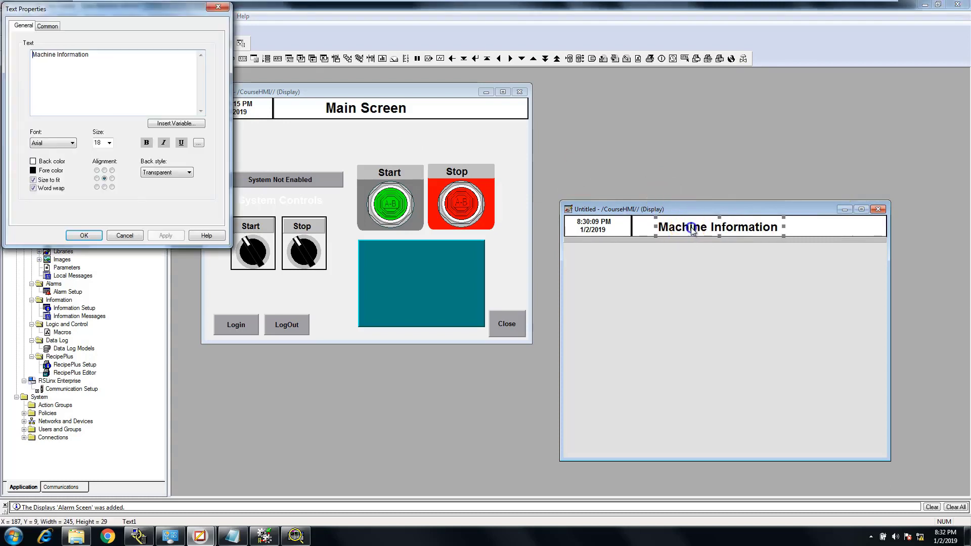
pyautogui.click(126, 235)
pyautogui.moveTo(724, 227); pyautogui.dragTo(740, 230)
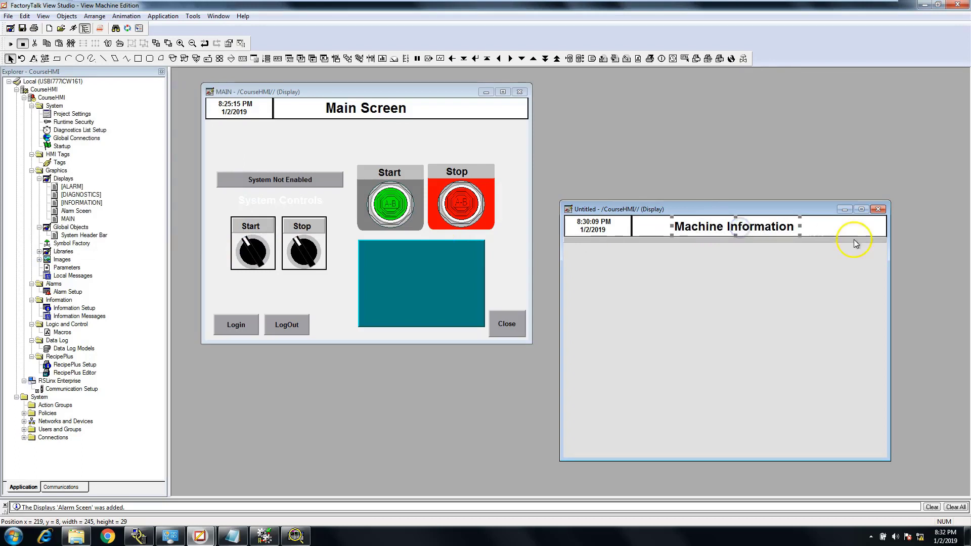
# Close the untitled display with the Machine Information title and save it under the component name "Machine Information"
pyautogui.click(879, 209)
pyautogui.click(448, 290)
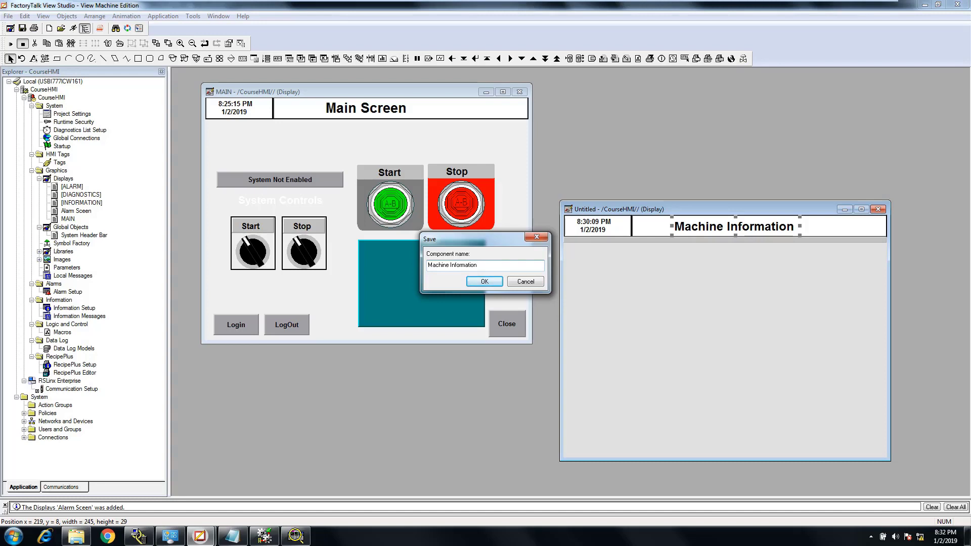
pyautogui.click(485, 282)
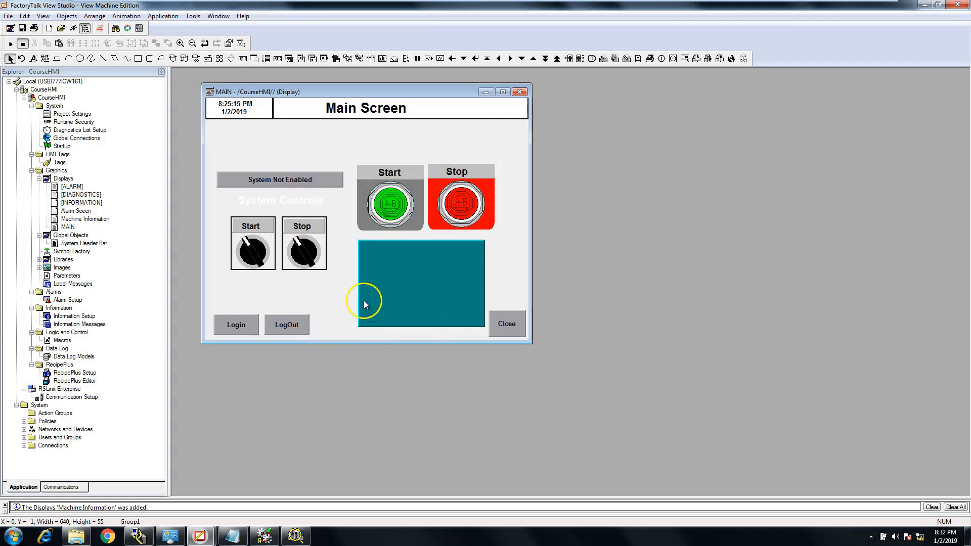
# Move the System Not Enabled indicator, the large Start and Stop buttons and the teal panel upward on the MAIN display, with the panel at about X 298, Y 201
pyautogui.moveTo(300, 181); pyautogui.dragTo(296, 143)
pyautogui.moveTo(382, 191); pyautogui.dragTo(379, 163)
pyautogui.moveTo(472, 179); pyautogui.dragTo(469, 153)
pyautogui.click(424, 264)
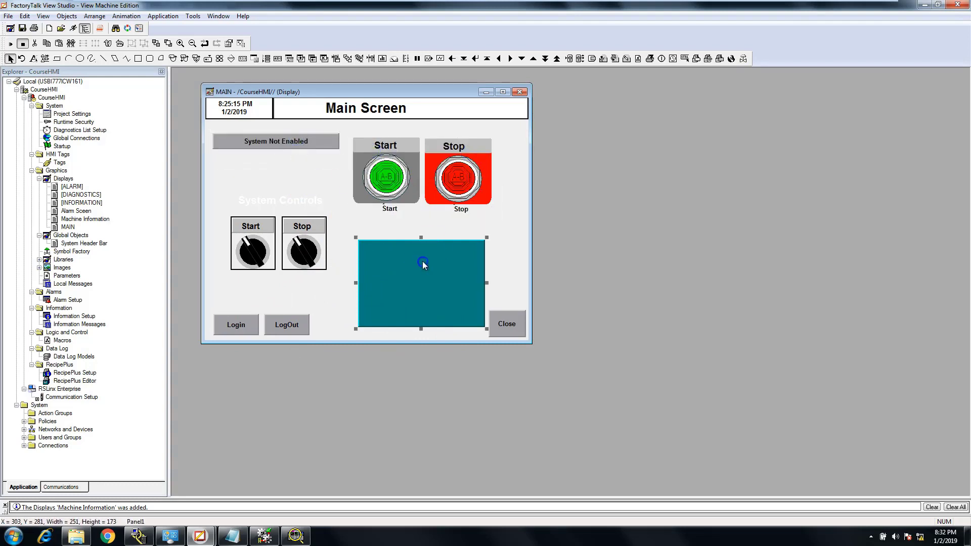
pyautogui.moveTo(416, 263); pyautogui.dragTo(413, 223)
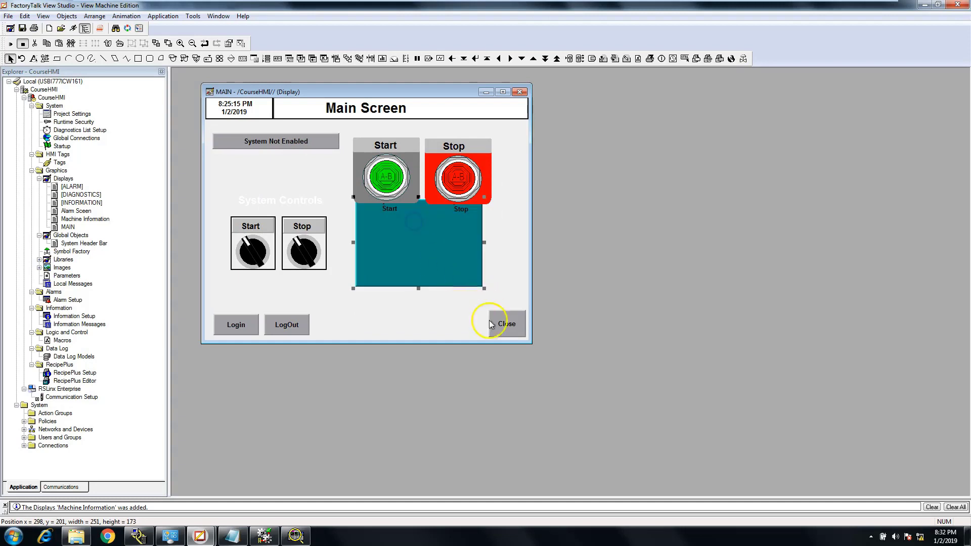
# Move the Close button up to about X 565, Y 275 and the Login and LogOut buttons up beneath the selector switches, LogOut at about X 123, Y 368
pyautogui.moveTo(500, 323); pyautogui.dragTo(501, 252)
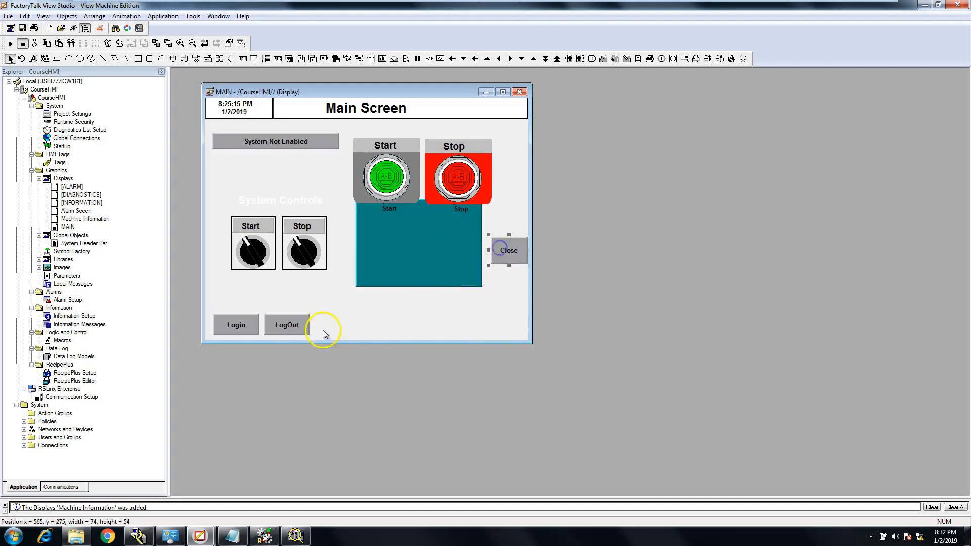
pyautogui.moveTo(242, 324); pyautogui.dragTo(250, 292)
pyautogui.moveTo(280, 324); pyautogui.dragTo(284, 294)
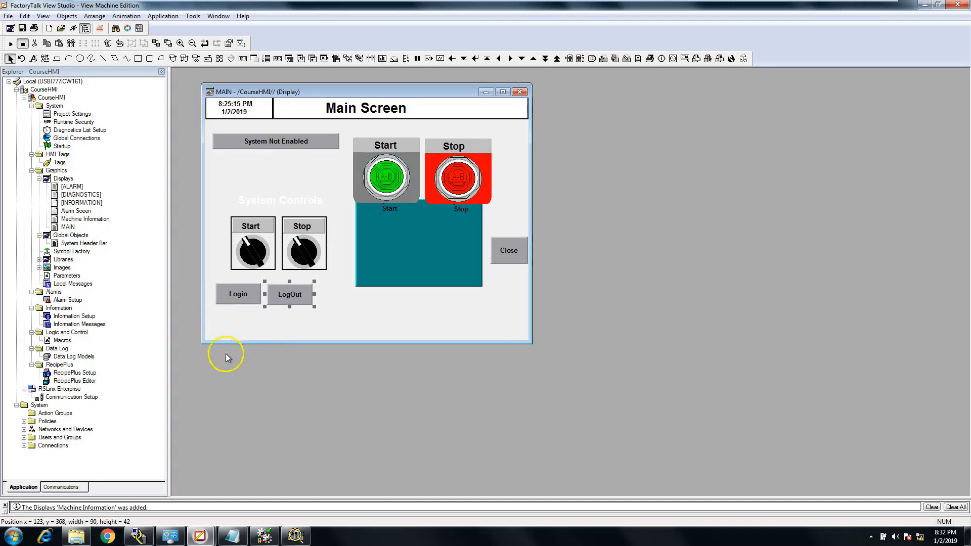
# Draw a small Goto Display button below the Login button on the MAIN display
pyautogui.click(68, 17)
pyautogui.moveTo(95, 16)
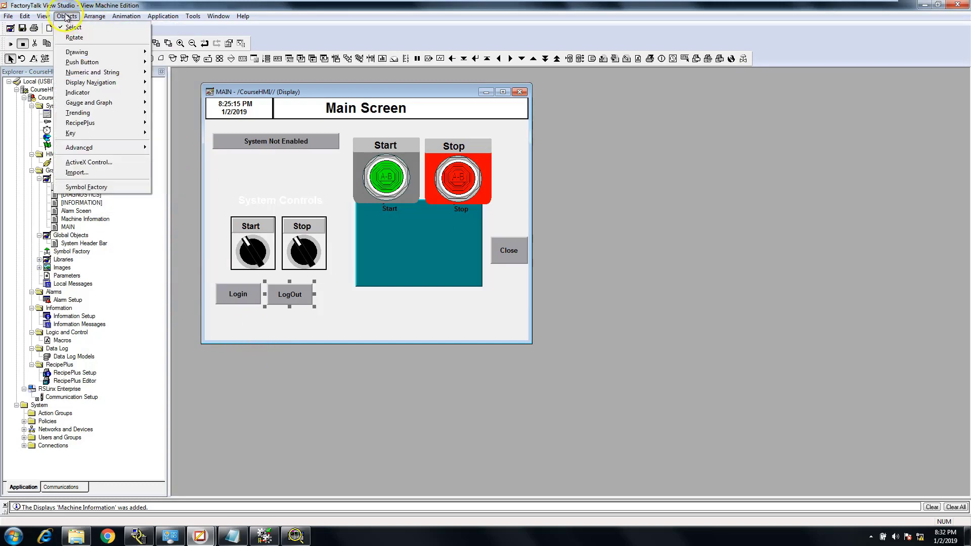
pyautogui.moveTo(78, 66)
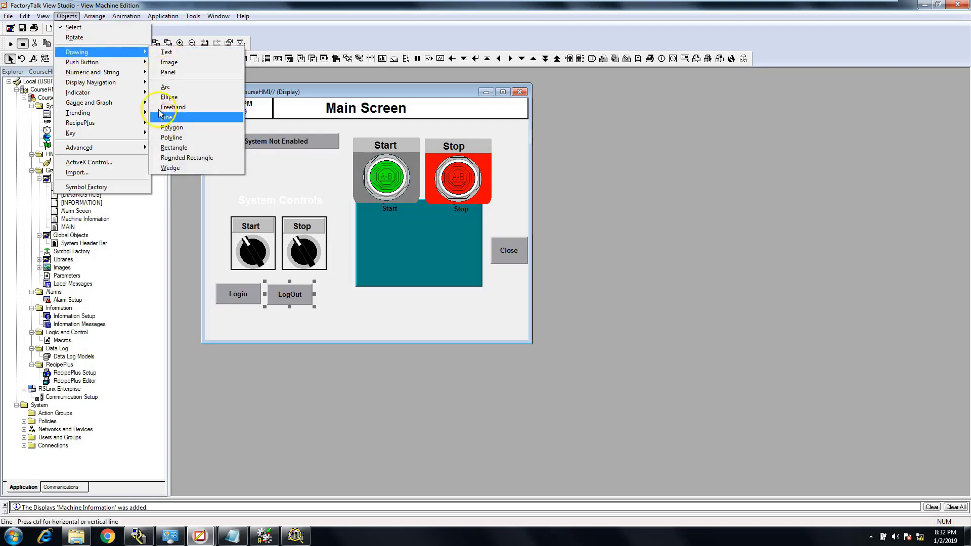
pyautogui.moveTo(112, 67)
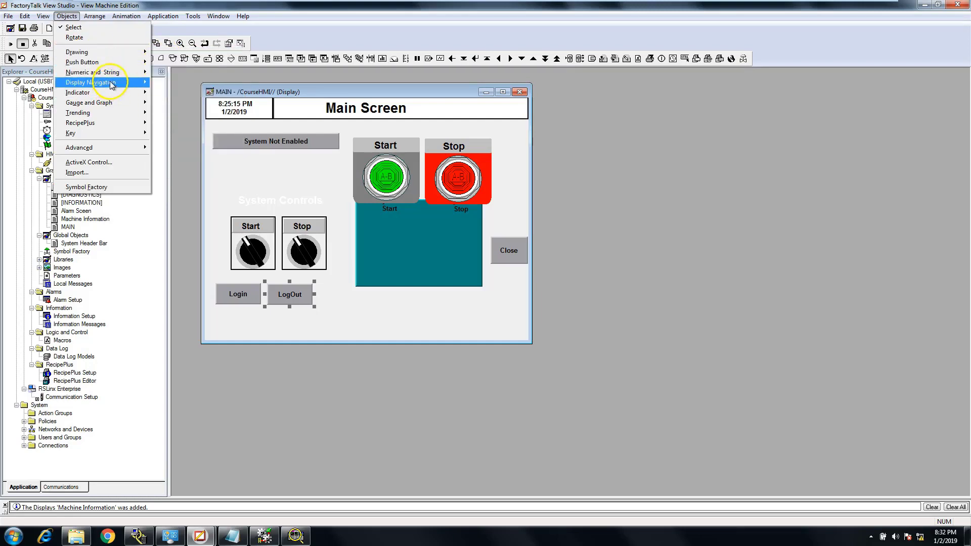
pyautogui.moveTo(113, 84)
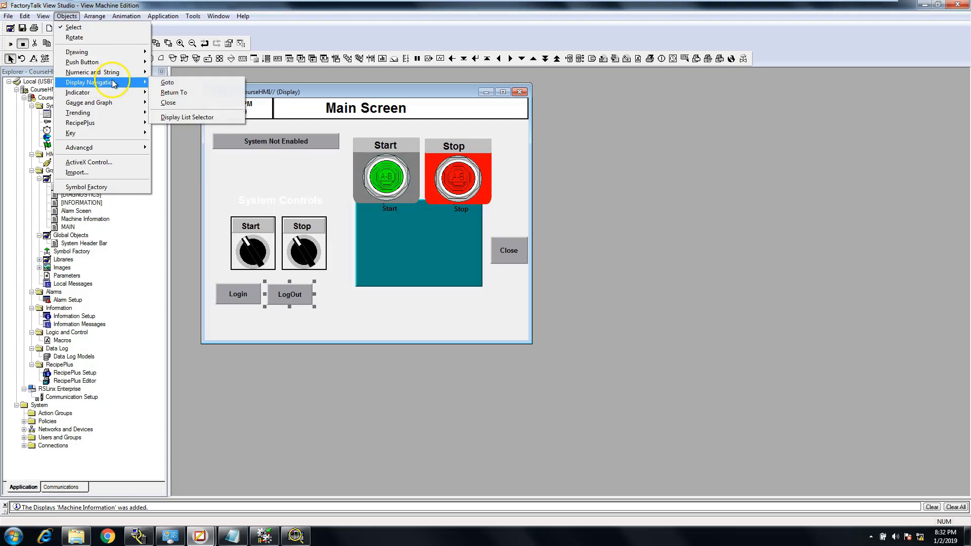
pyautogui.click(162, 82)
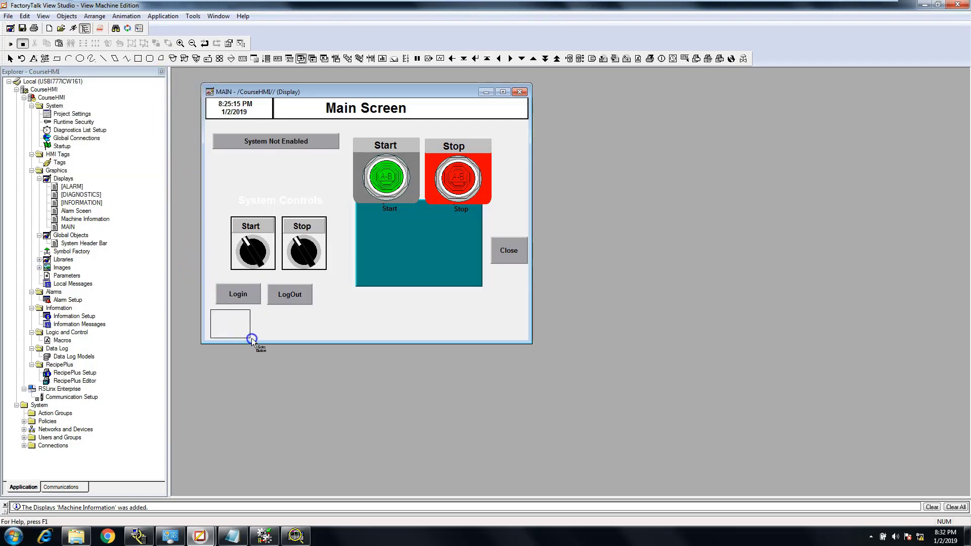
pyautogui.moveTo(250, 338); pyautogui.dragTo(248, 336)
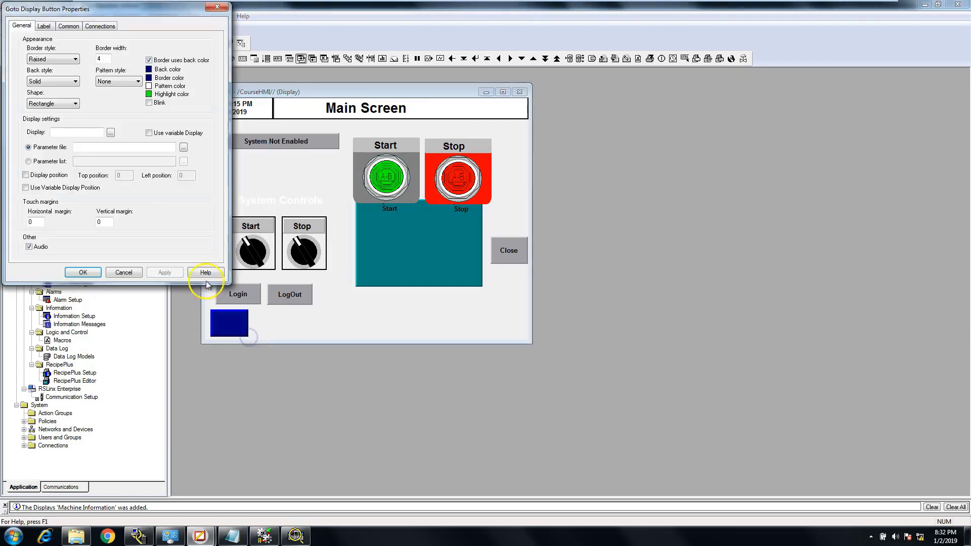
# Set the new Goto Display button's target display to Machine Information and open its label settings
pyautogui.click(110, 133)
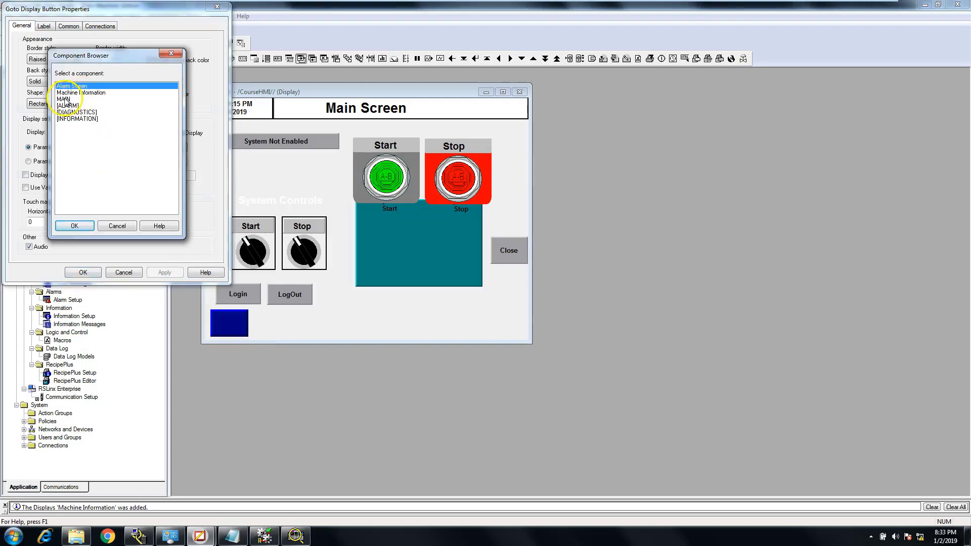
pyautogui.click(78, 93)
pyautogui.click(74, 225)
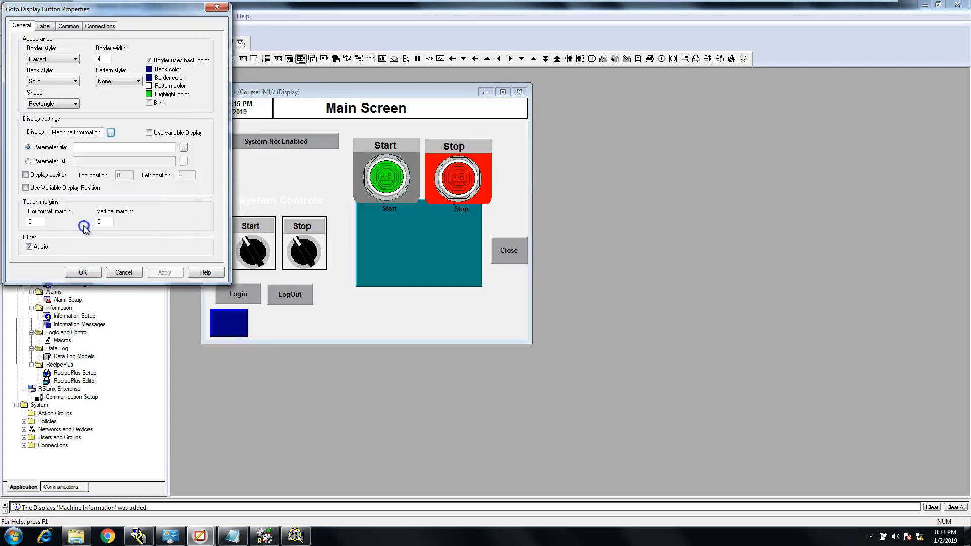
pyautogui.click(44, 25)
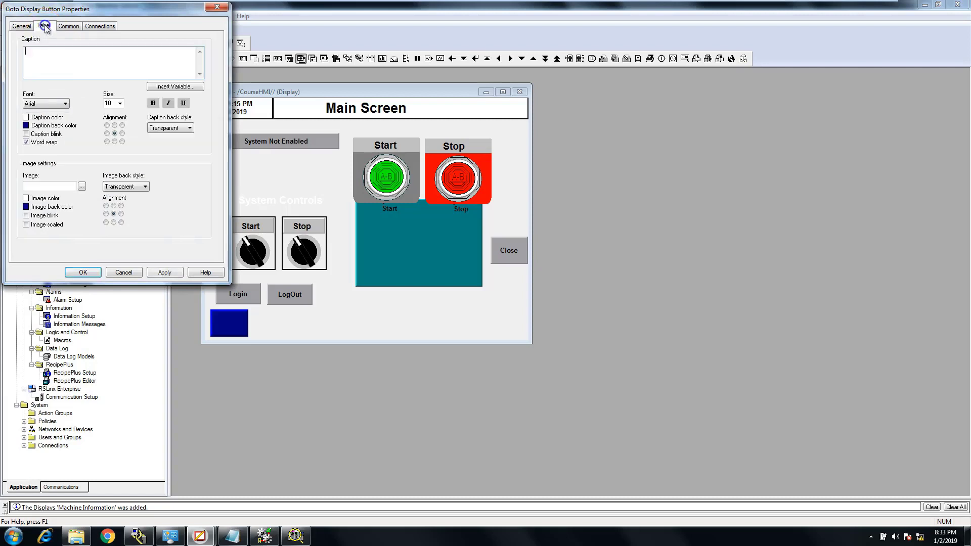
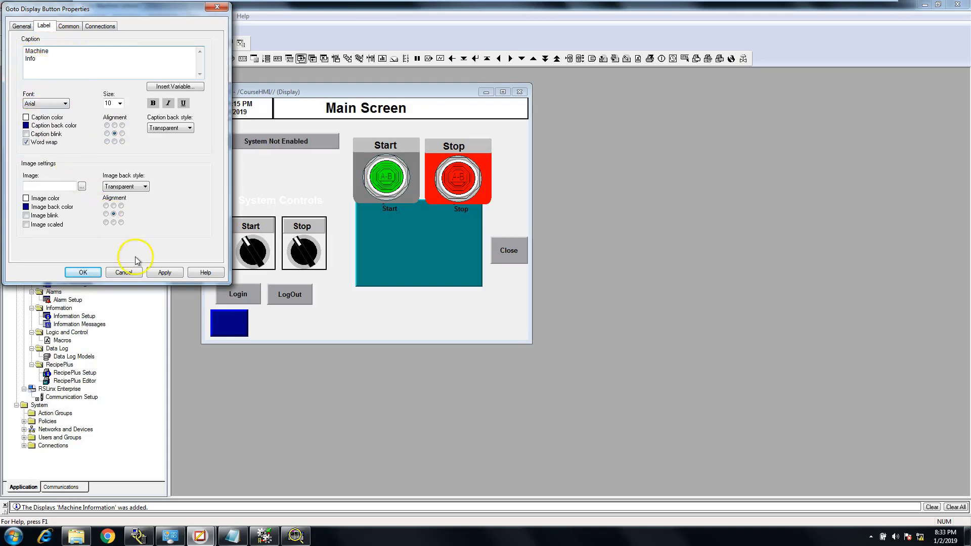
# Apply the two-line caption "Machine Info" to the new Goto Display button
pyautogui.click(156, 273)
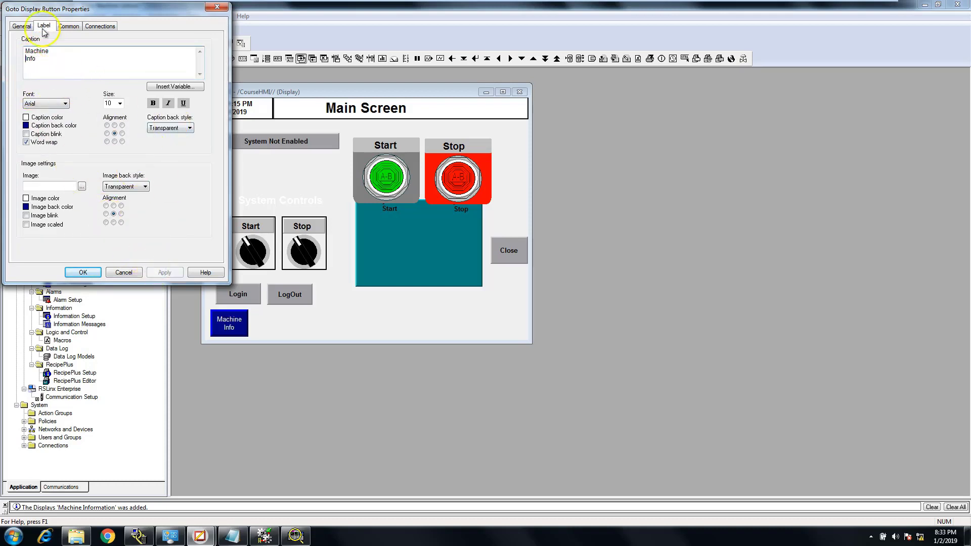
pyautogui.click(21, 26)
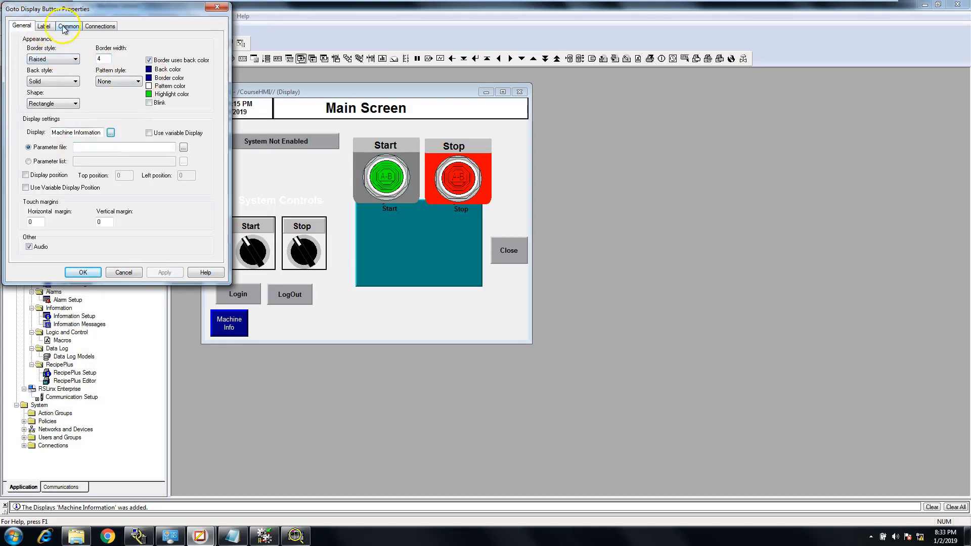
pyautogui.click(43, 26)
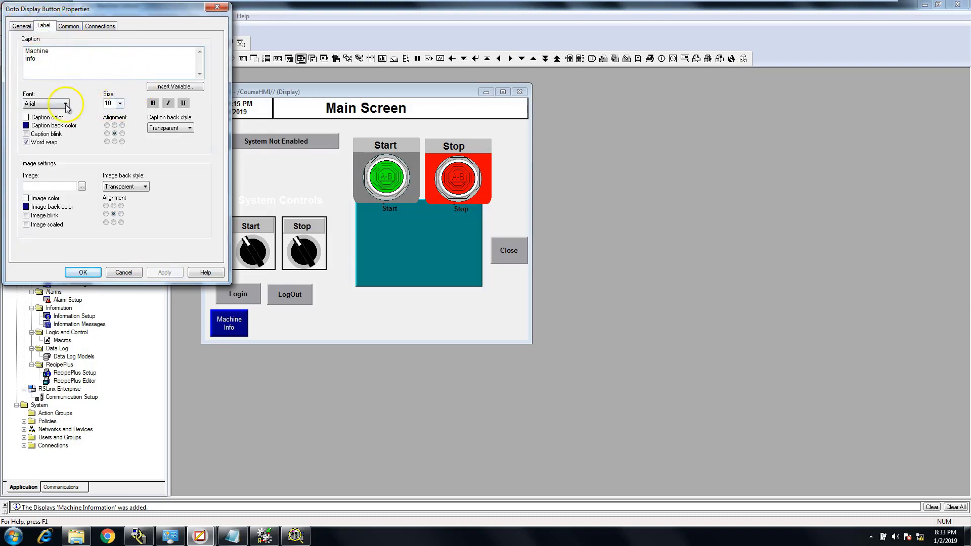
# Make the Machine Info caption black and bold and apply the formatting to the button
pyautogui.click(26, 126)
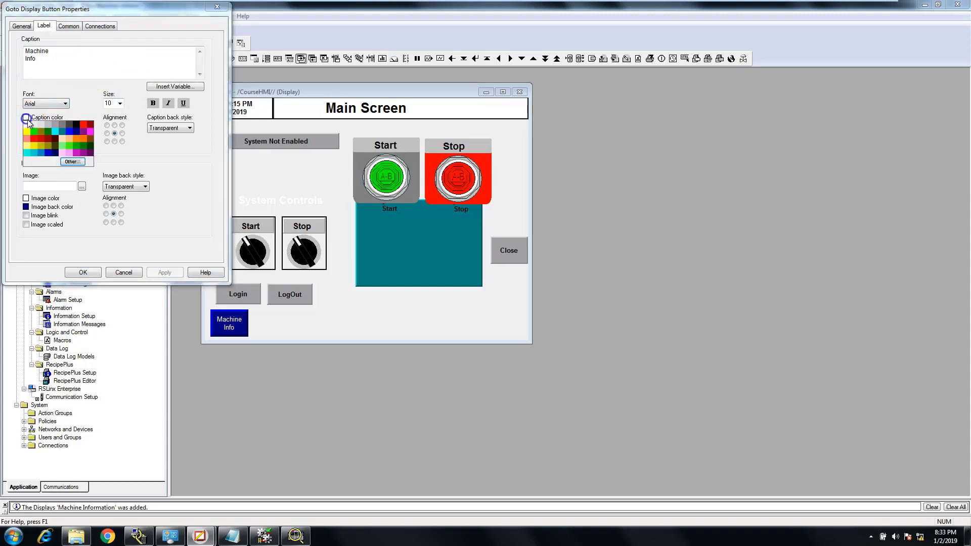
pyautogui.click(75, 126)
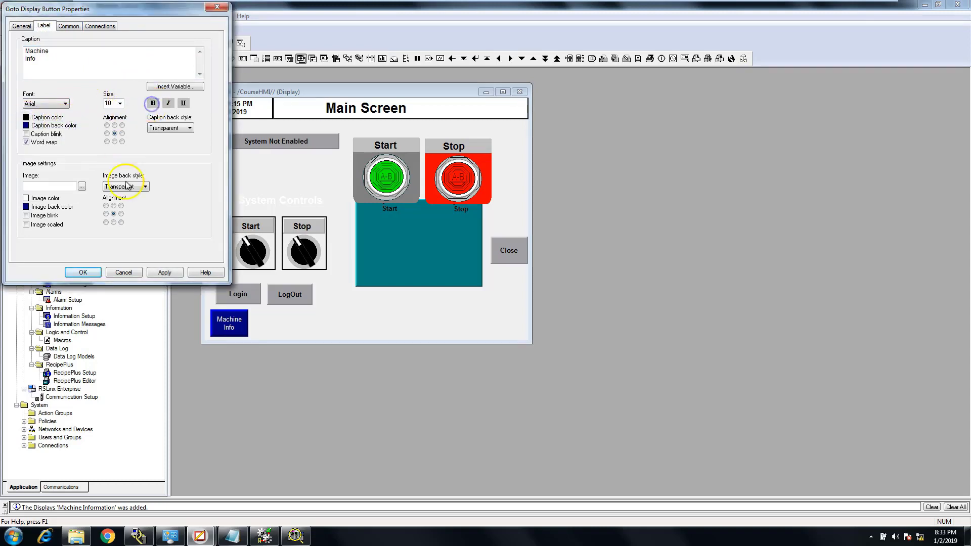
pyautogui.click(163, 273)
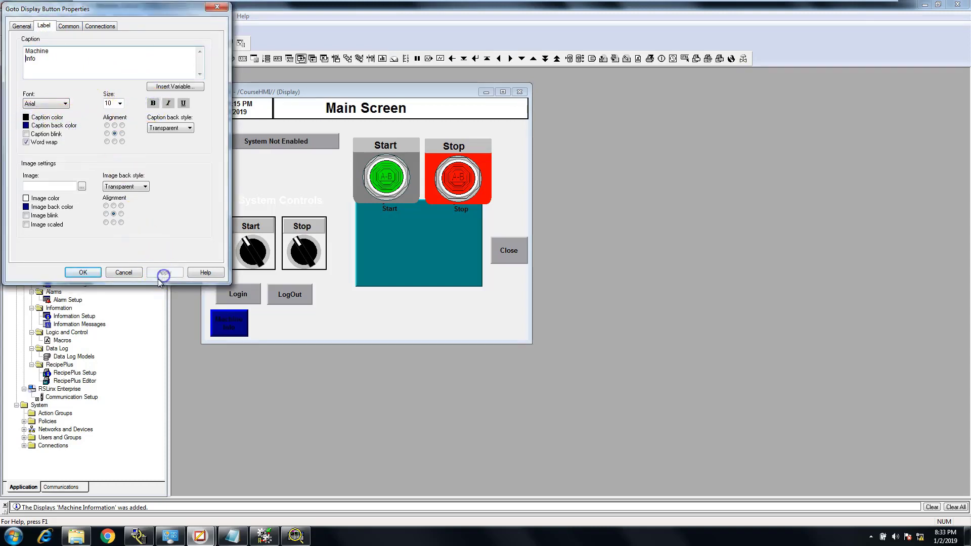
# Set the Machine Info caption color to white, apply it, and accept the Goto Display button's properties
pyautogui.click(26, 117)
pyautogui.click(26, 125)
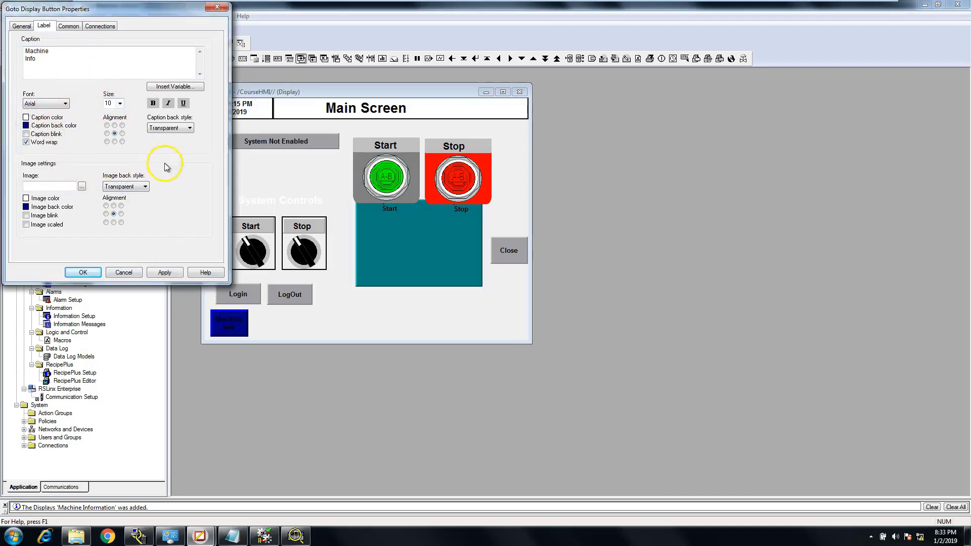
pyautogui.click(163, 273)
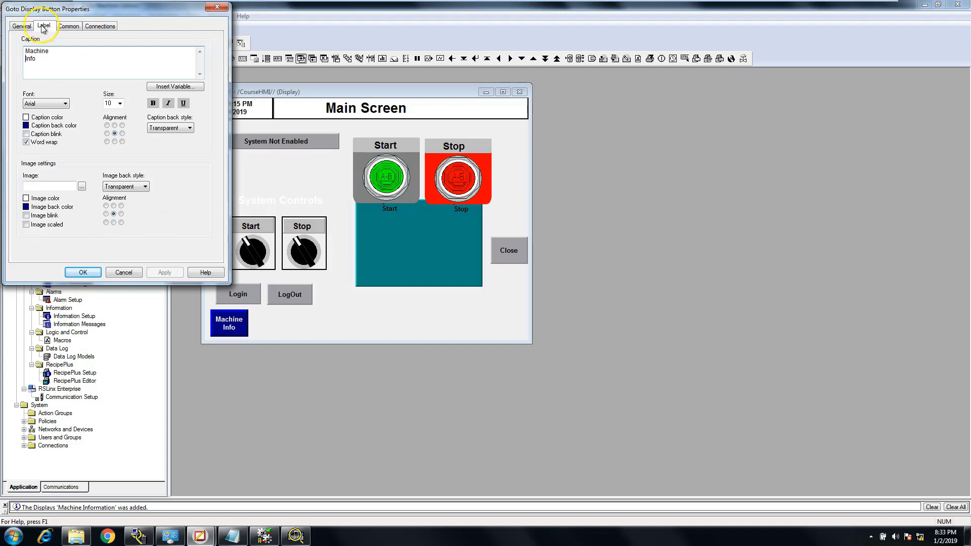
pyautogui.click(96, 27)
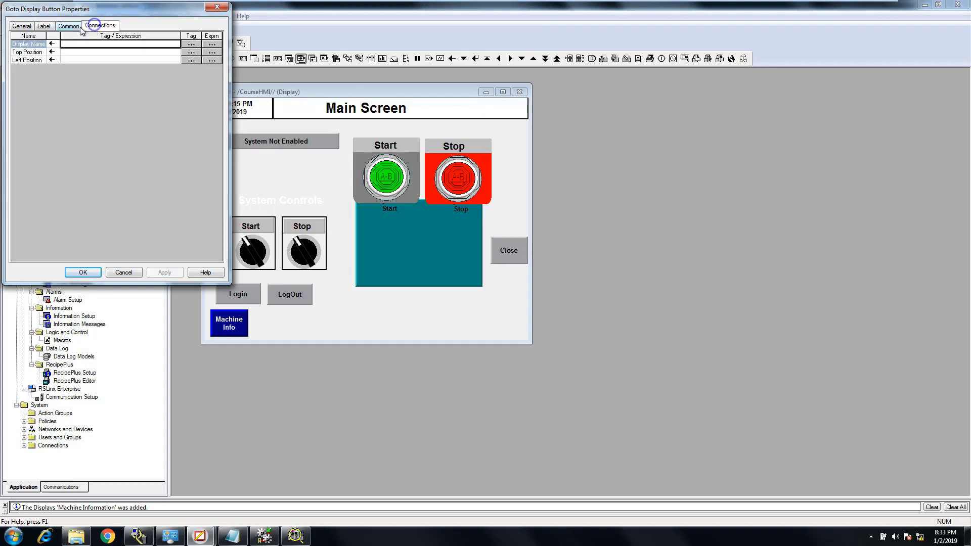
pyautogui.click(22, 26)
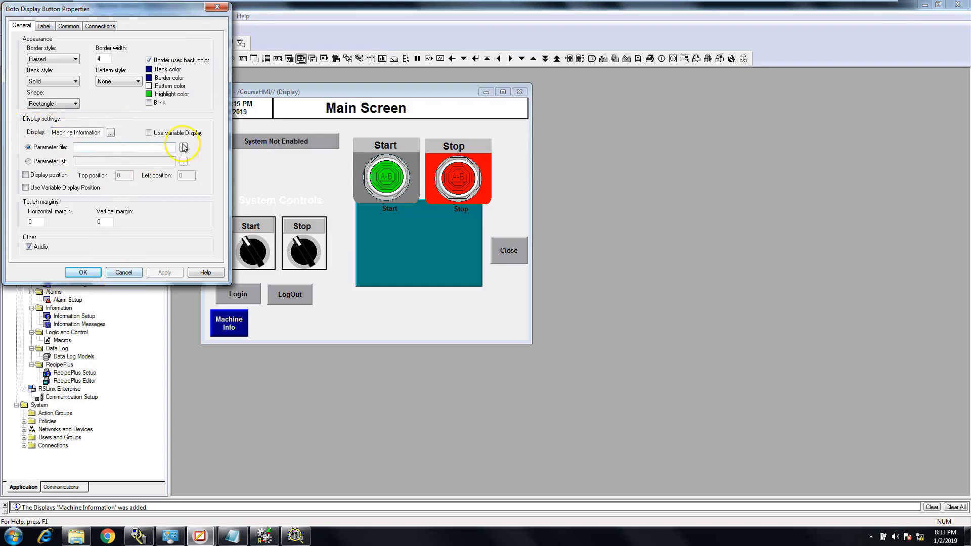
pyautogui.click(83, 272)
# Duplicate the Machine Info button on the MAIN display and place the copy beside it at about X 96, Y 419
pyautogui.click(225, 330)
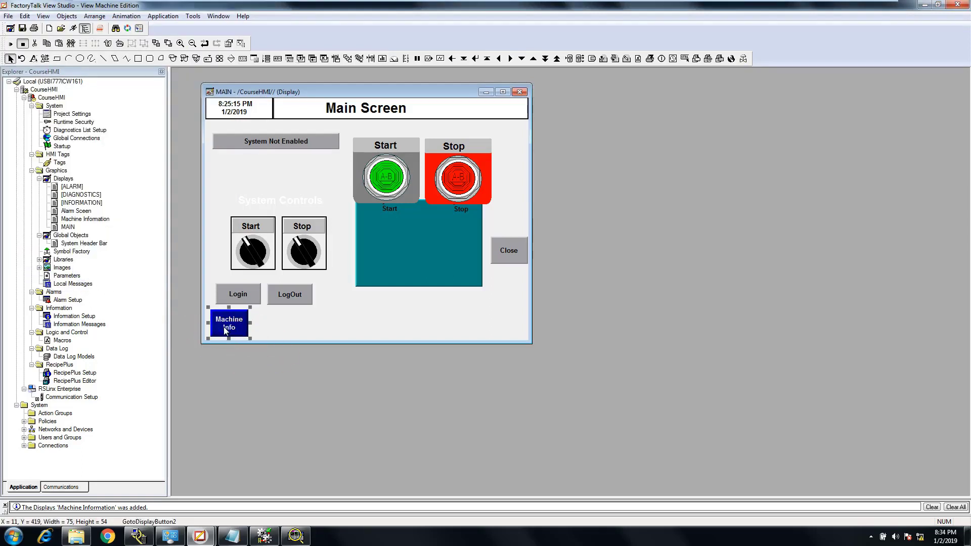
pyautogui.rightClick(225, 330)
pyautogui.click(254, 197)
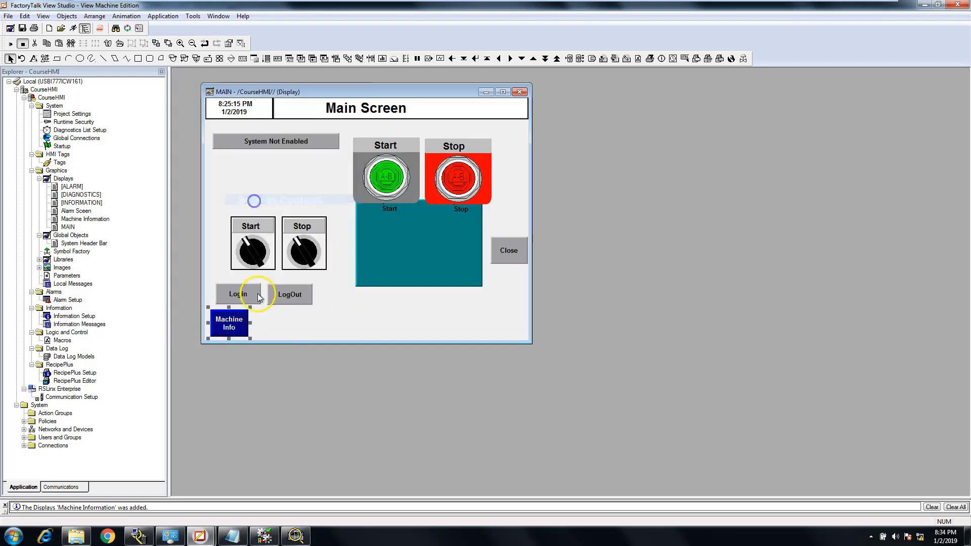
pyautogui.rightClick(267, 316)
pyautogui.click(298, 375)
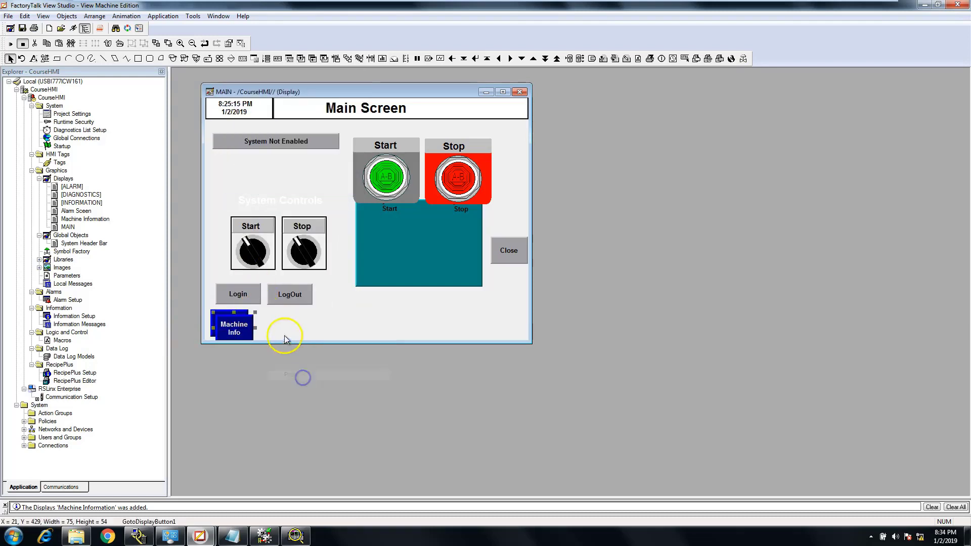
pyautogui.moveTo(254, 328); pyautogui.dragTo(284, 325)
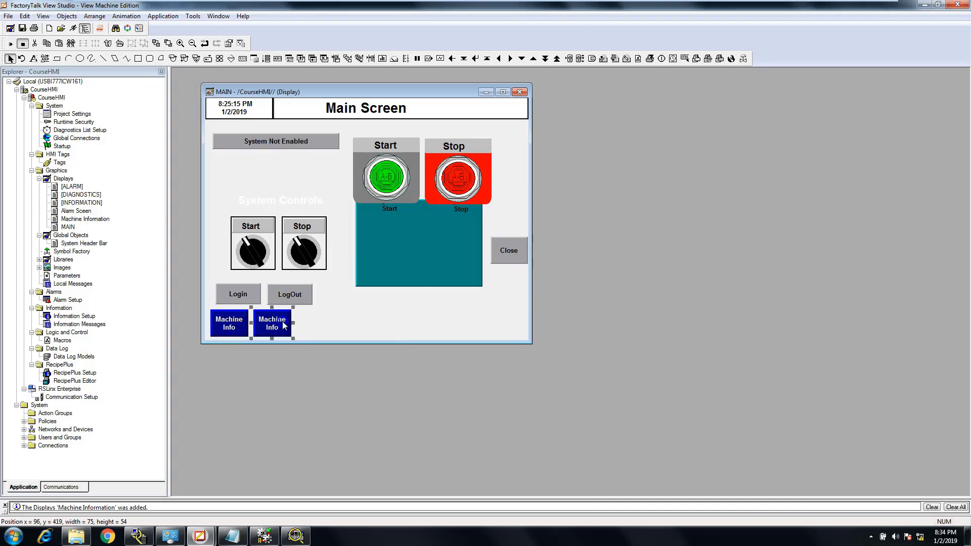
# Align the top edges of the two Machine Info buttons
pyautogui.click(241, 329)
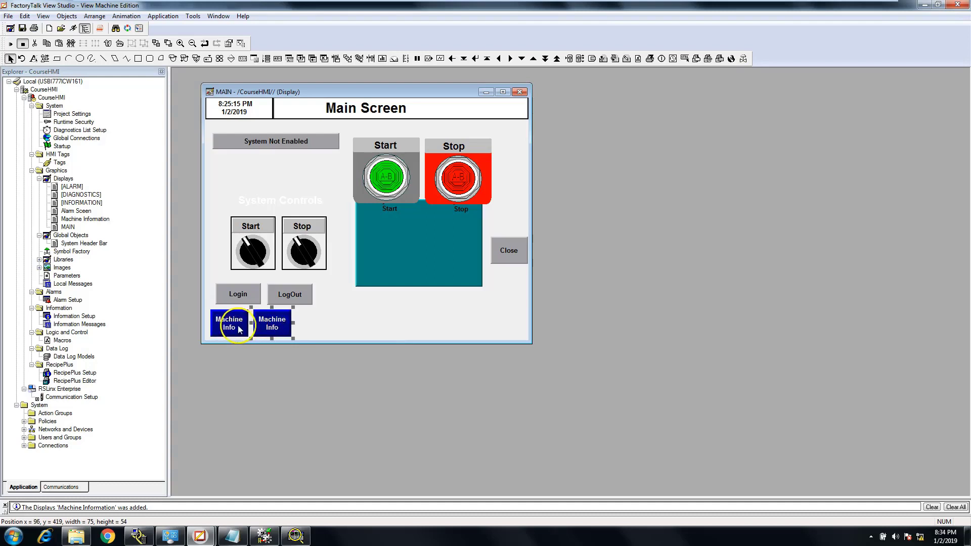
pyautogui.keyDown('shift'); pyautogui.click(269, 329); pyautogui.keyUp('shift')
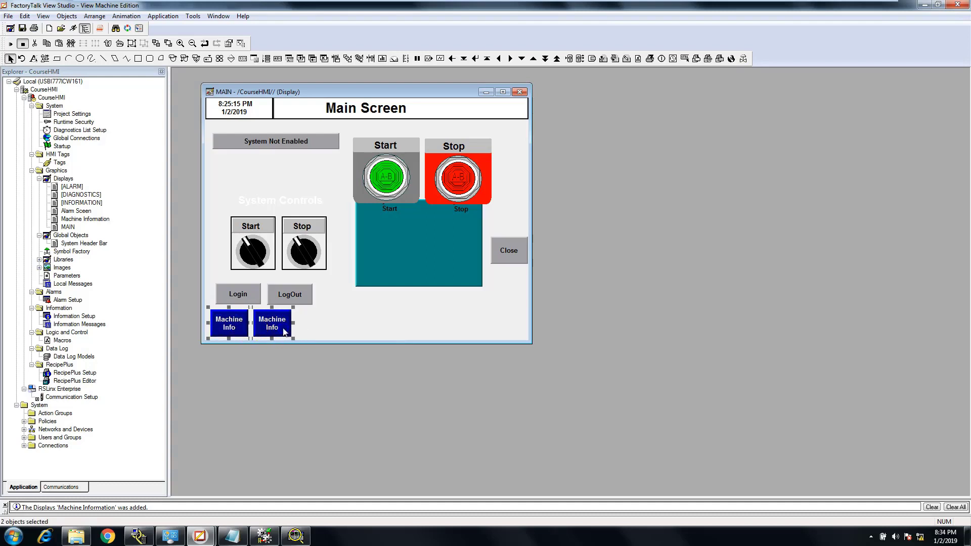
pyautogui.click(97, 18)
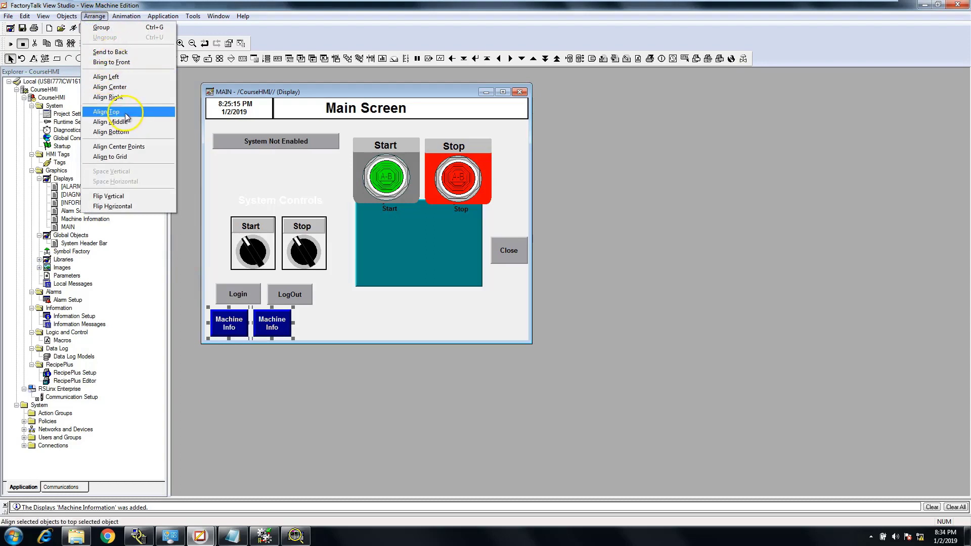
pyautogui.click(126, 116)
# Set the copied Goto Display button's target display to Alarm Sceen
pyautogui.click(272, 329)
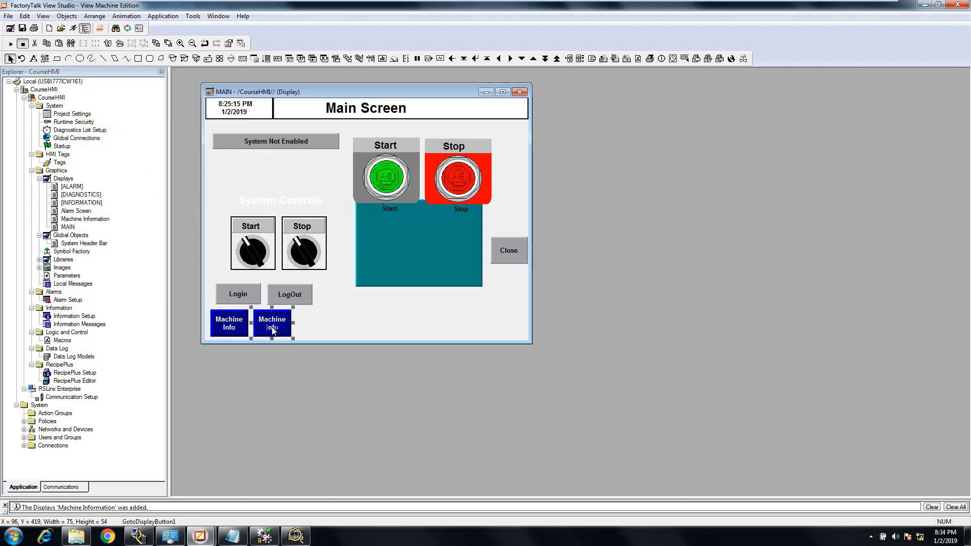
pyautogui.doubleClick(272, 329)
pyautogui.click(111, 132)
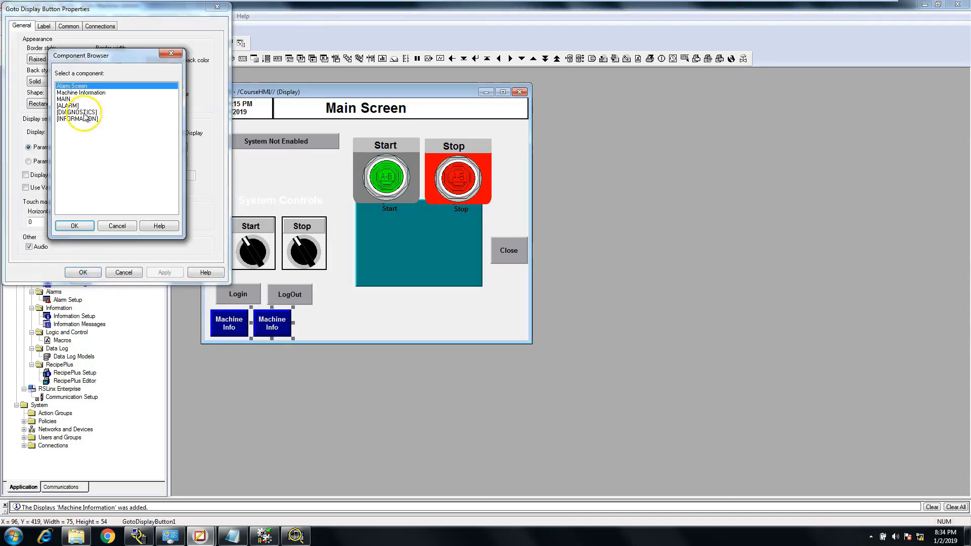
pyautogui.click(74, 86)
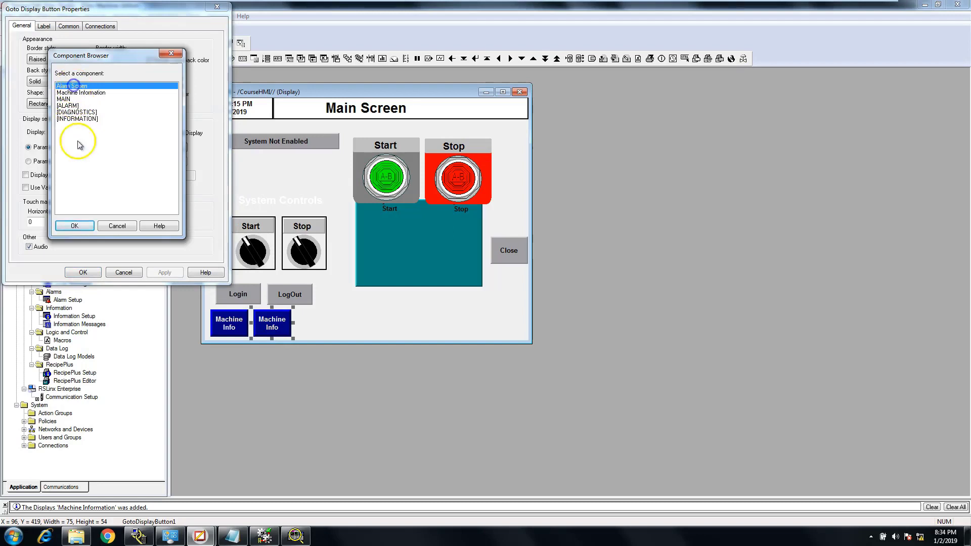
pyautogui.click(75, 226)
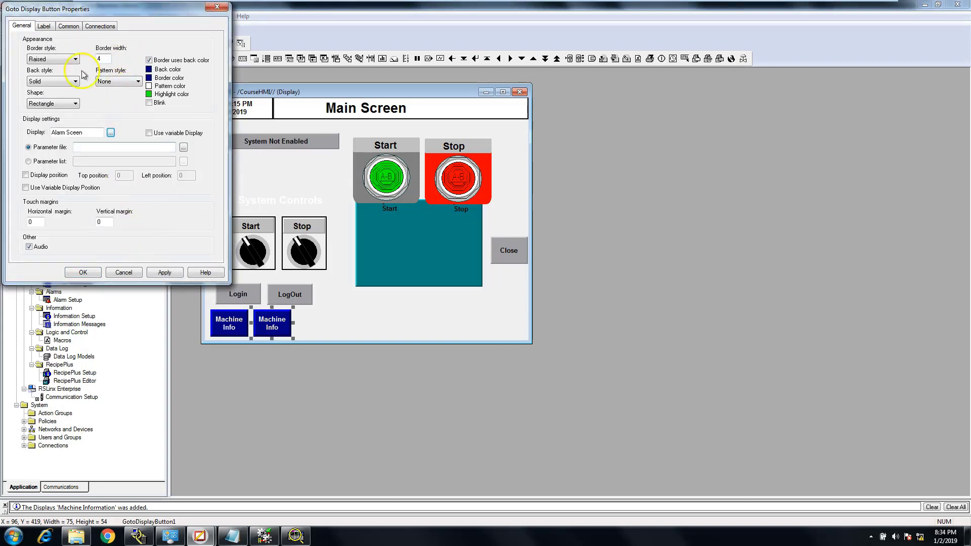
# Change the copied button's caption to "Alarm" and accept its properties
pyautogui.click(44, 25)
pyautogui.click(45, 60)
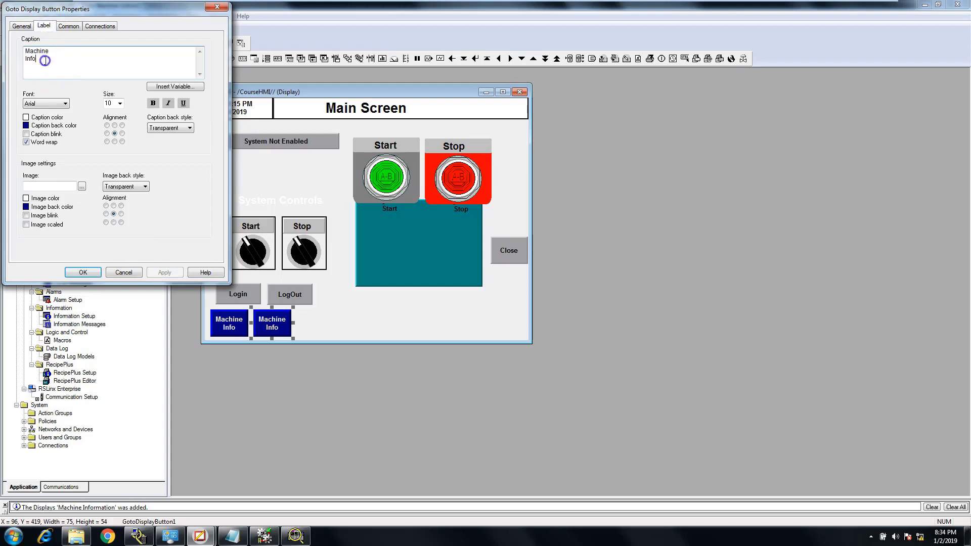
pyautogui.write('Alarm')
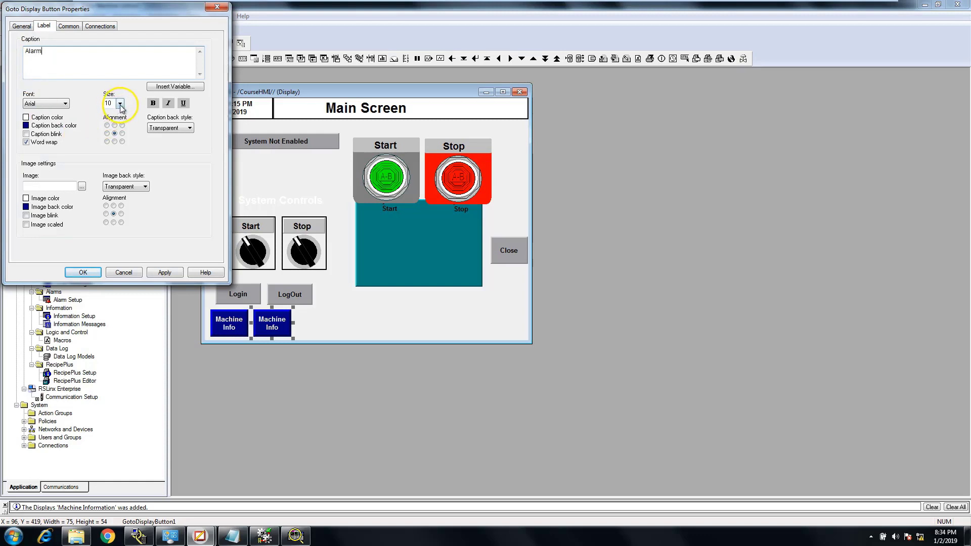
pyautogui.click(164, 272)
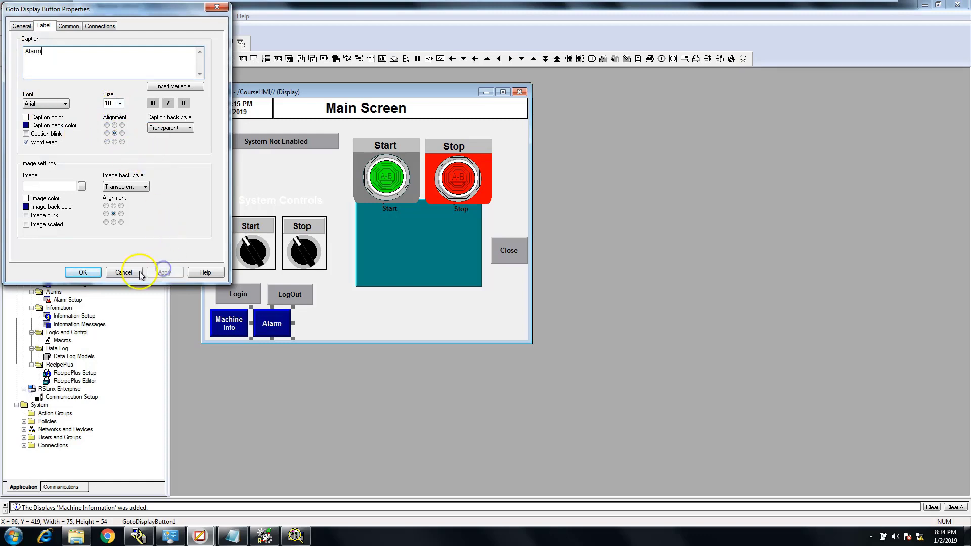
pyautogui.click(85, 274)
# Move the teal panel down below the large Start and Stop buttons to about X 295, Y 226, and save the MAIN display
pyautogui.click(353, 330)
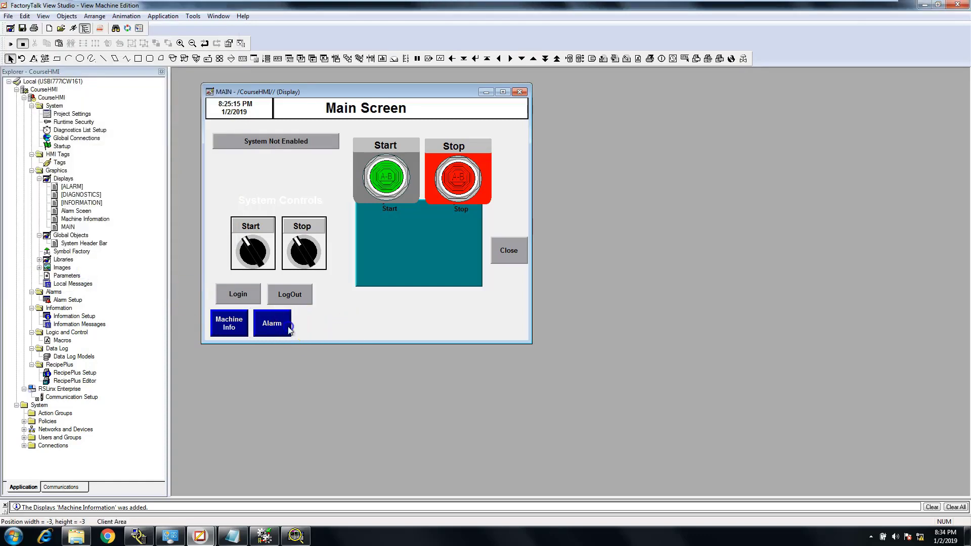
pyautogui.click(249, 324)
pyautogui.click(301, 328)
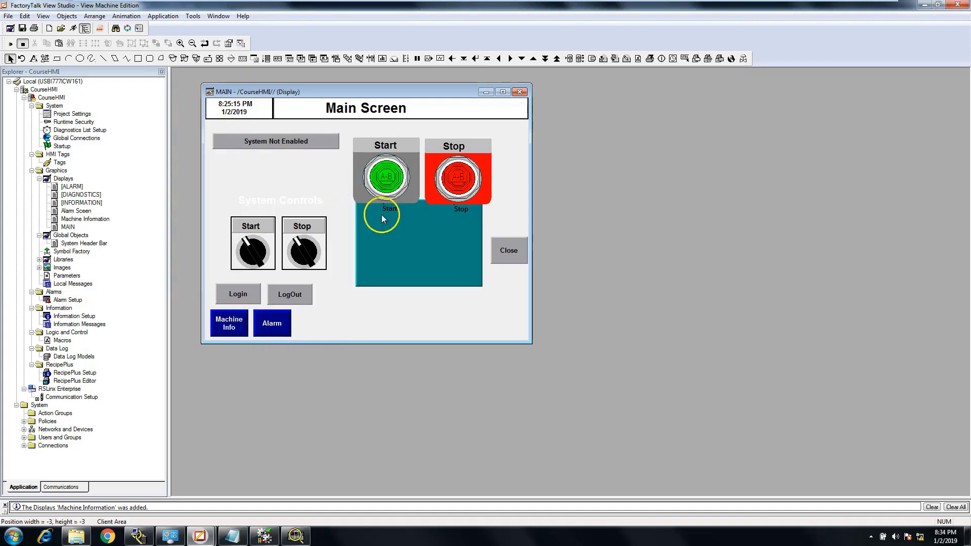
pyautogui.moveTo(391, 241); pyautogui.dragTo(390, 254)
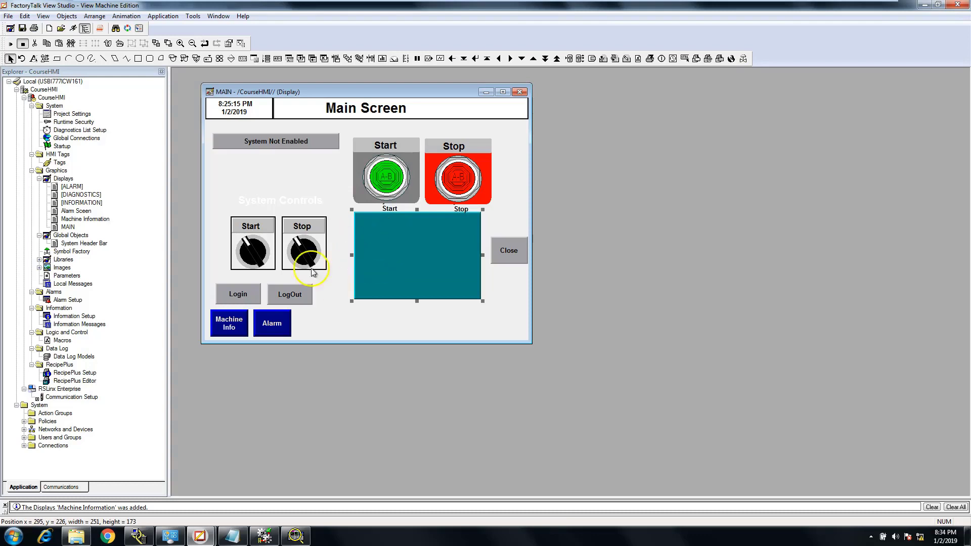
pyautogui.click(23, 29)
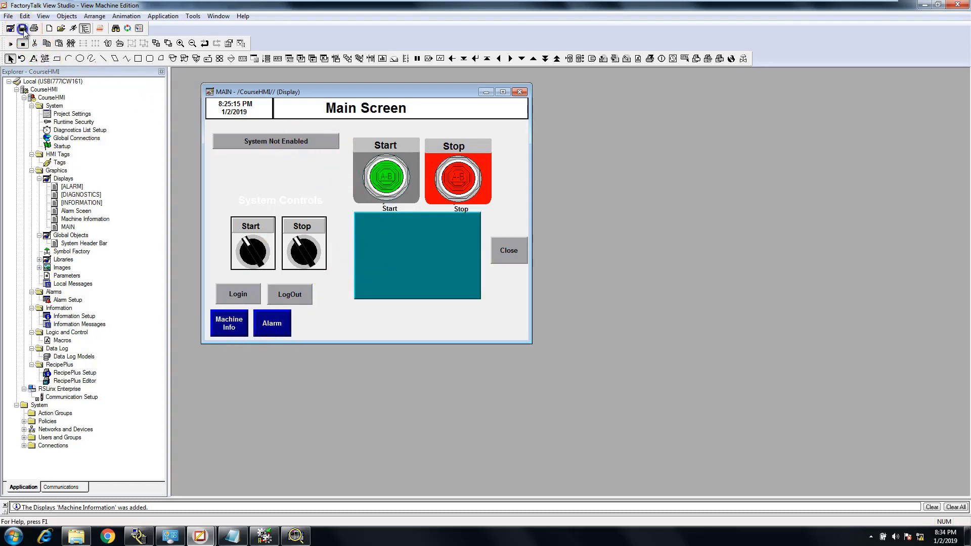
# Open the Alarm Sceen display and place its window beside the MAIN display
pyautogui.click(84, 211)
pyautogui.doubleClick(85, 211)
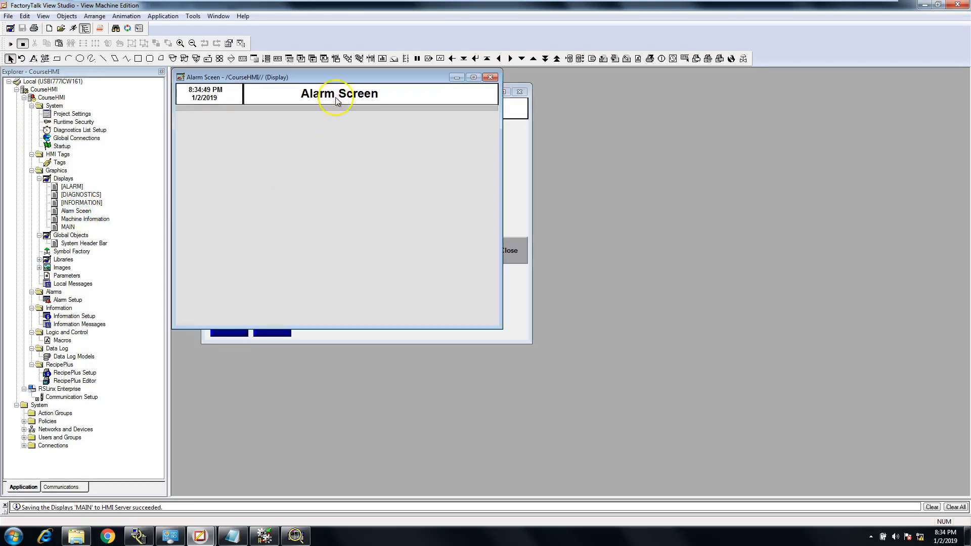
pyautogui.moveTo(337, 77); pyautogui.dragTo(731, 94)
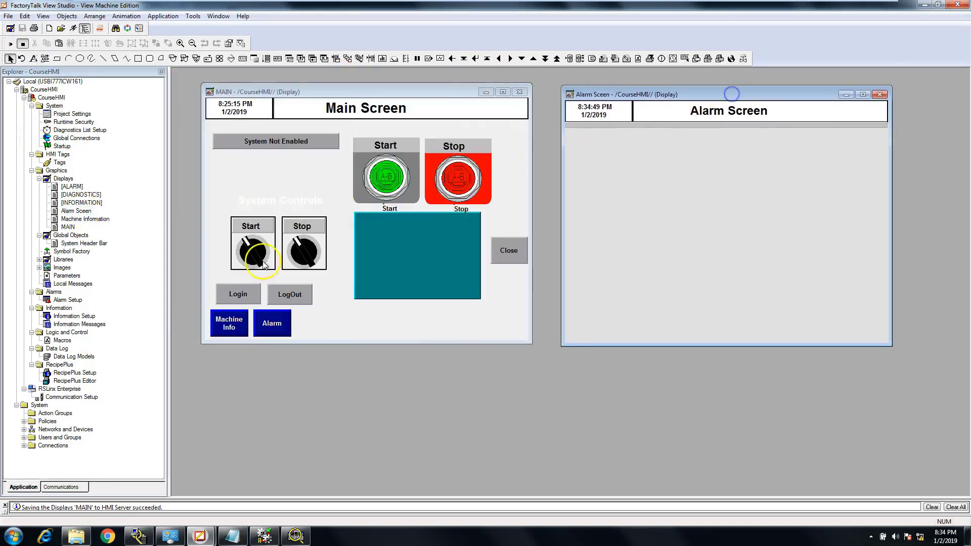
# Copy the Machine Info and Alarm buttons from the MAIN display into the lower-left corner of the Alarm Sceen display
pyautogui.click(234, 333)
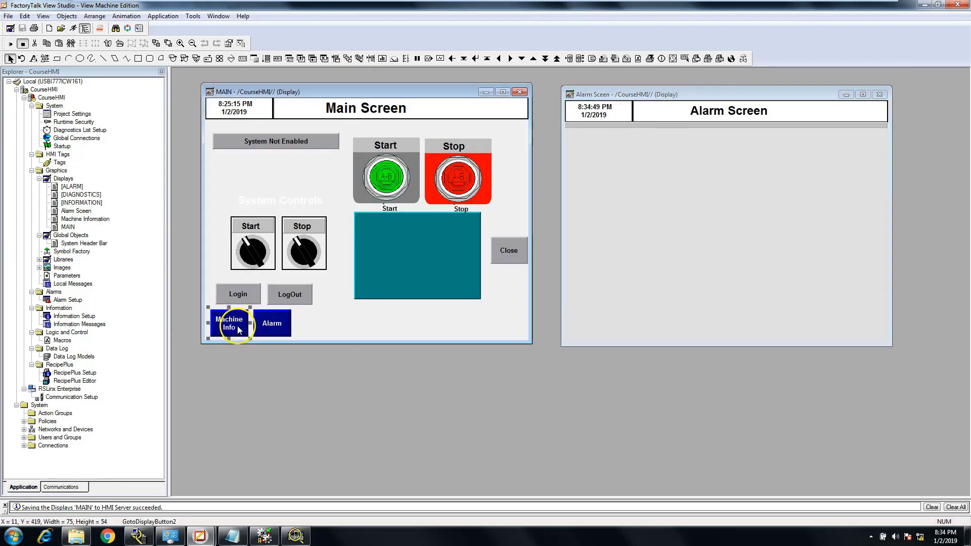
pyautogui.moveTo(239, 329); pyautogui.dragTo(616, 329)
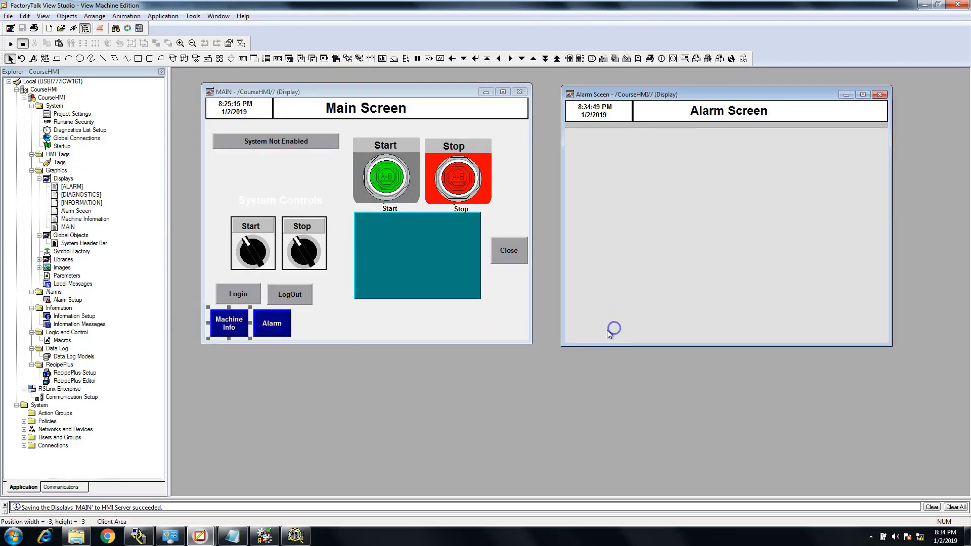
pyautogui.click(277, 321)
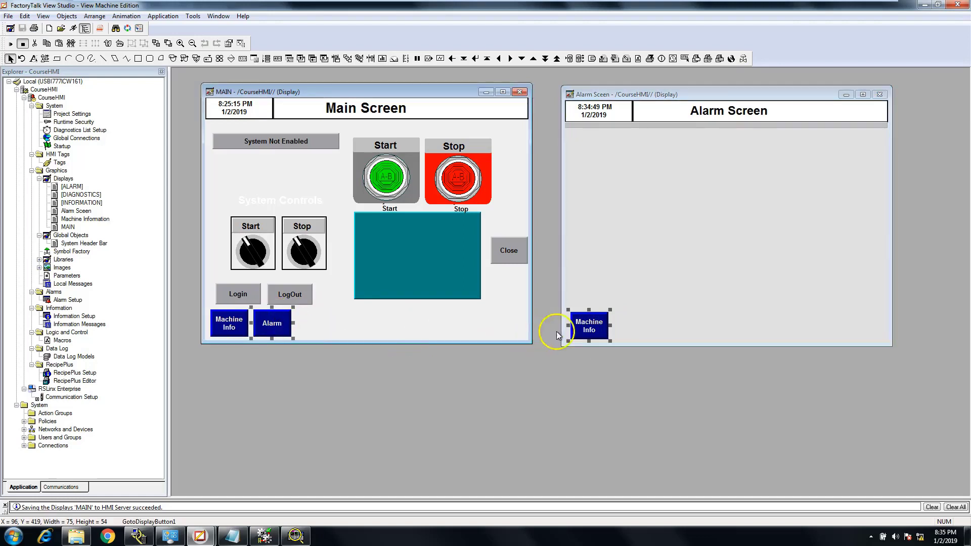
pyautogui.click(666, 326)
pyautogui.rightClick(639, 328)
pyautogui.click(652, 385)
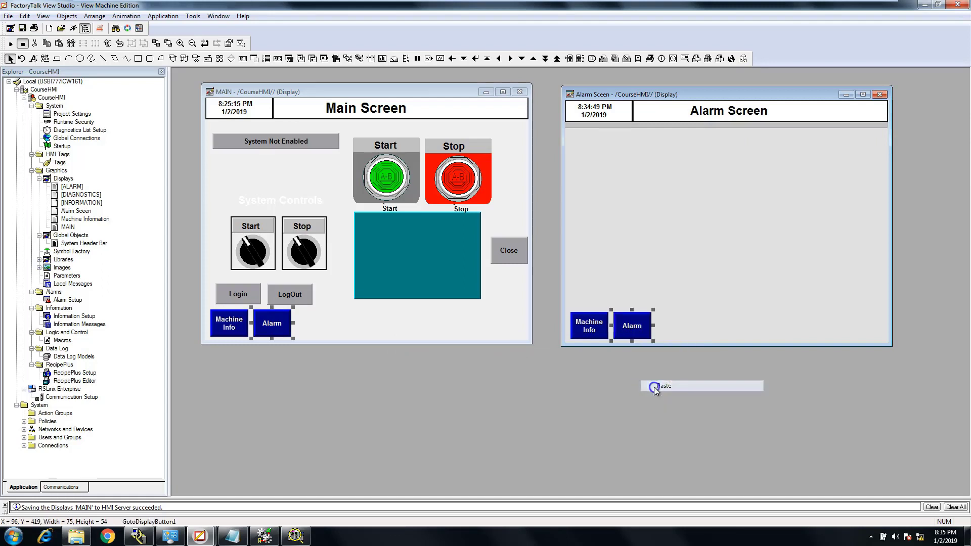
# Set the copied Alarm button on the Alarm Sceen display to go to the MAIN display
pyautogui.doubleClick(640, 327)
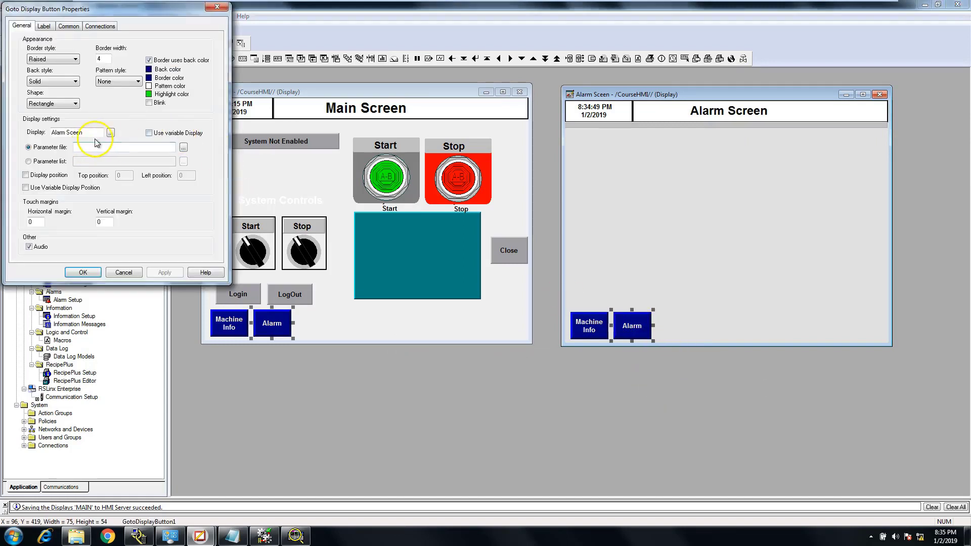
pyautogui.click(111, 132)
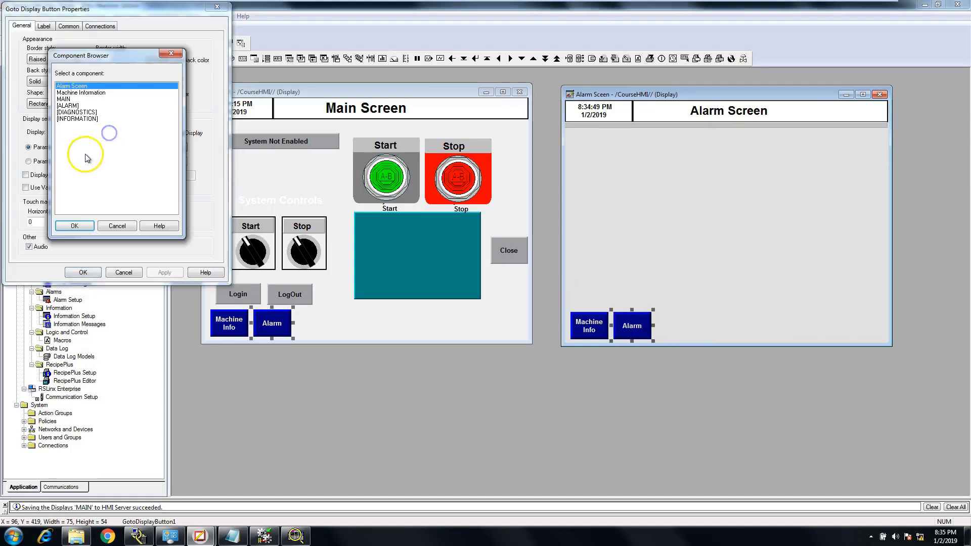
pyautogui.click(64, 98)
pyautogui.click(75, 226)
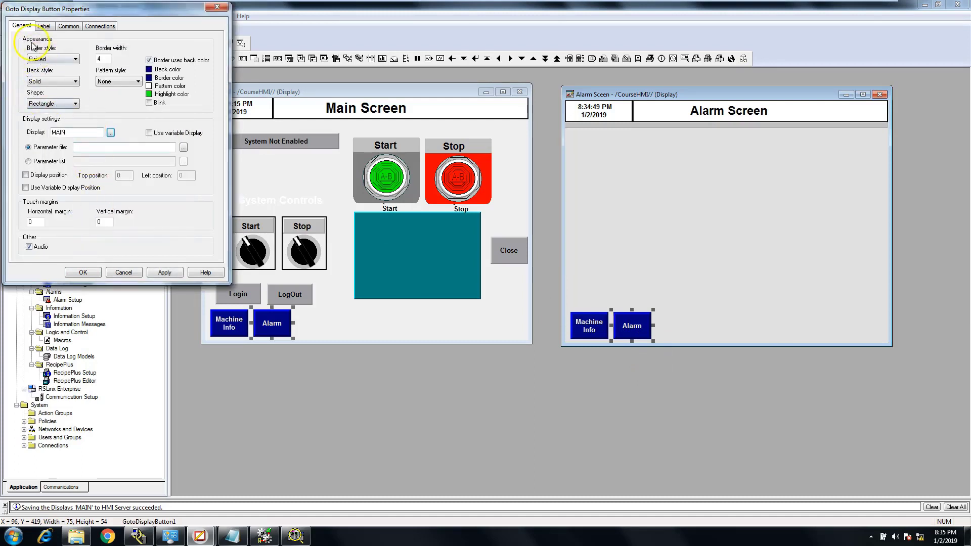
# Change that button's caption to "Main" and accept its properties
pyautogui.click(44, 26)
pyautogui.moveTo(67, 62); pyautogui.dragTo(4, 55)
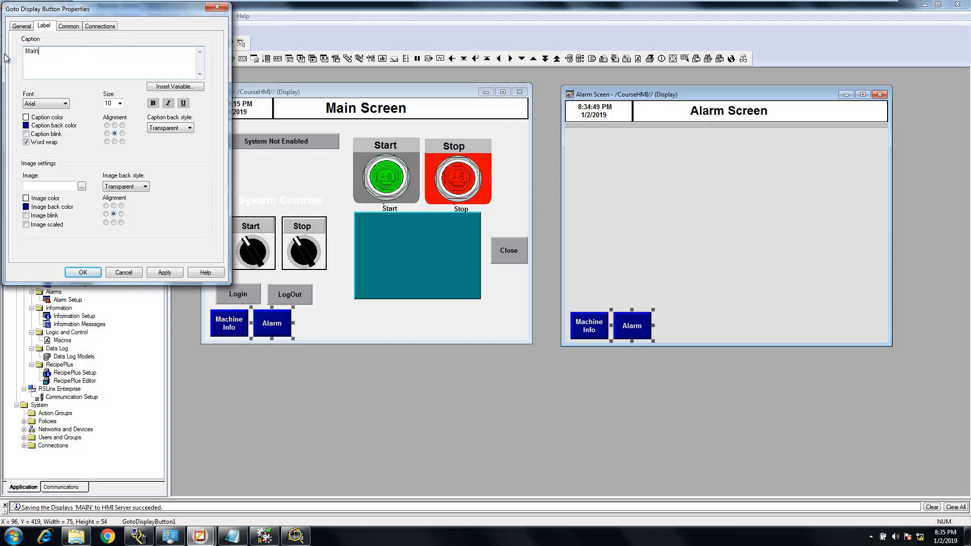
pyautogui.write('Main')
pyautogui.click(164, 272)
pyautogui.click(86, 272)
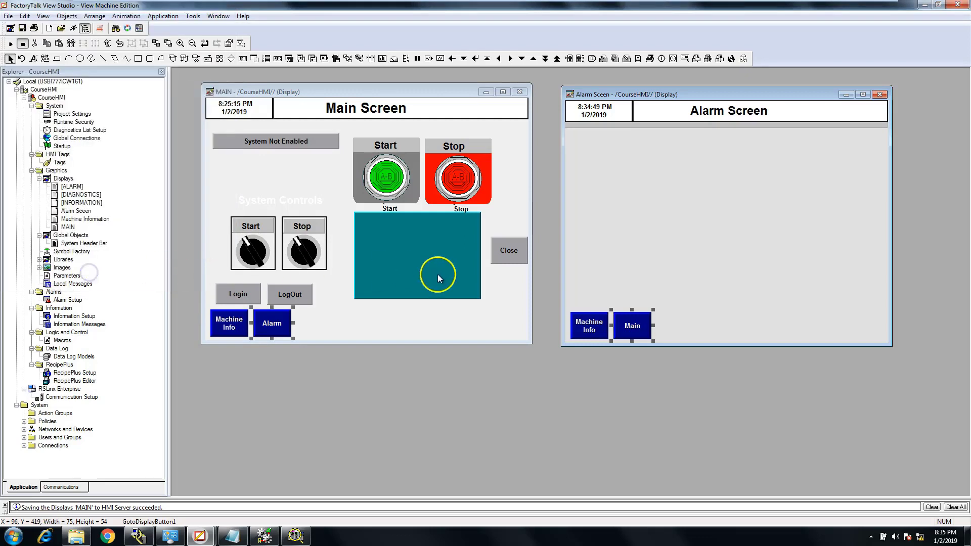
# Swap the positions of the Main and Machine Info buttons on the Alarm Sceen display and align their tops
pyautogui.moveTo(588, 325); pyautogui.dragTo(670, 323)
pyautogui.moveTo(636, 327)
pyautogui.mouseDown()
pyautogui.moveTo(593, 329)
pyautogui.moveTo(652, 326)
pyautogui.moveTo(636, 334)
pyautogui.mouseUp()
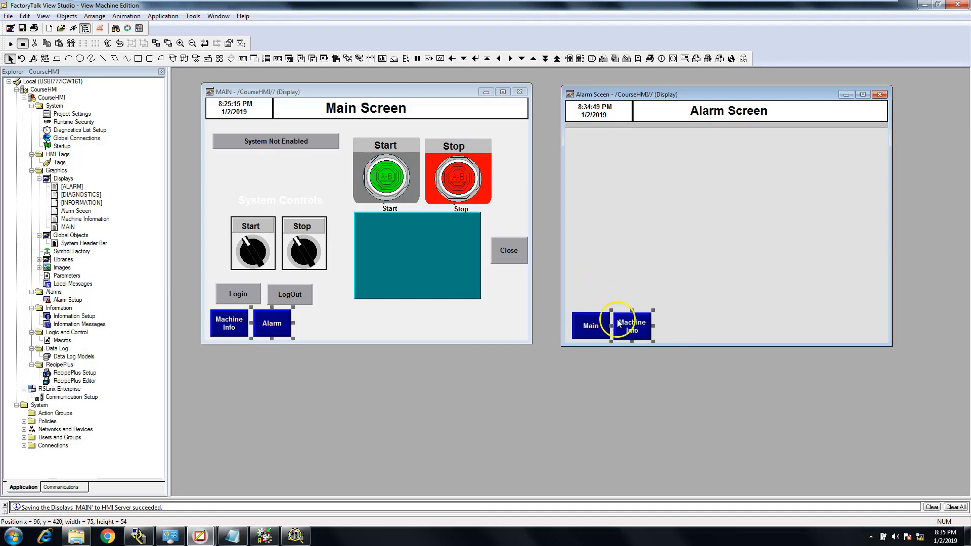
pyautogui.click(593, 325)
pyautogui.keyDown('shift'); pyautogui.click(652, 333); pyautogui.keyUp('shift')
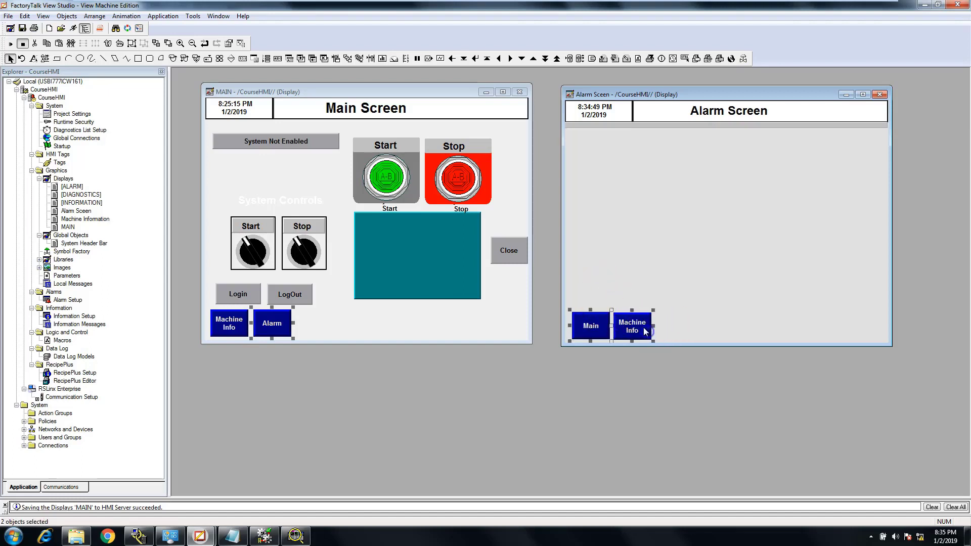
pyautogui.click(87, 15)
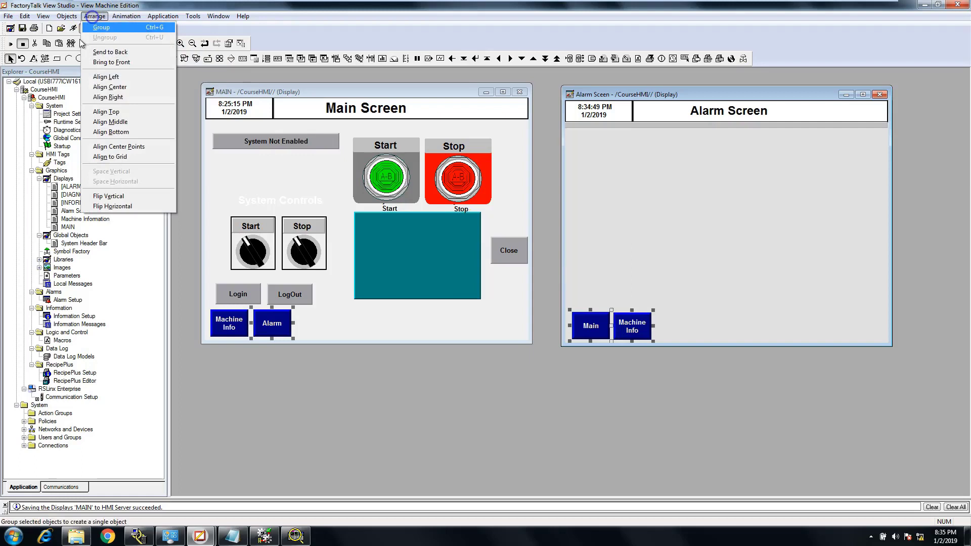
pyautogui.click(99, 111)
pyautogui.click(592, 254)
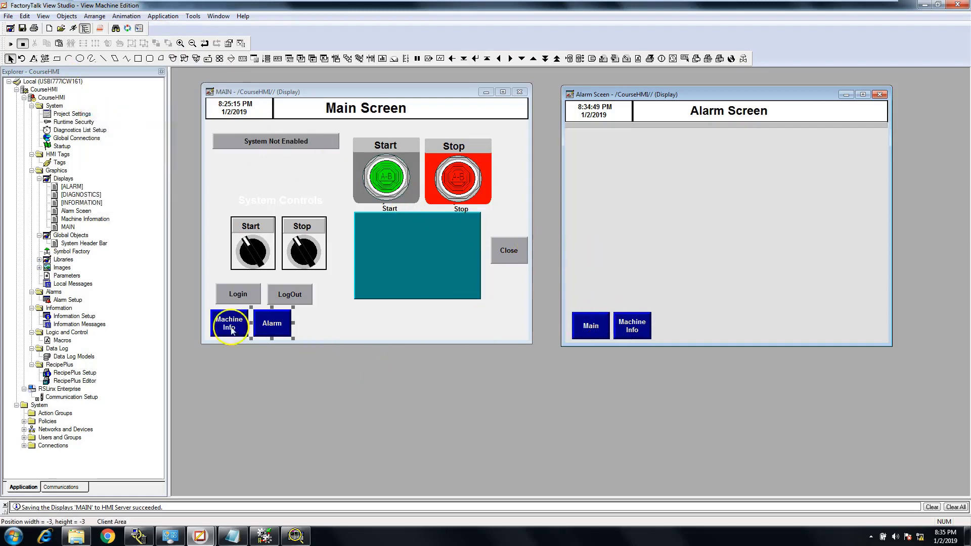
# Open the Machine Information display and copy the Main button from the Alarm Sceen display into its lower-left corner
pyautogui.doubleClick(77, 220)
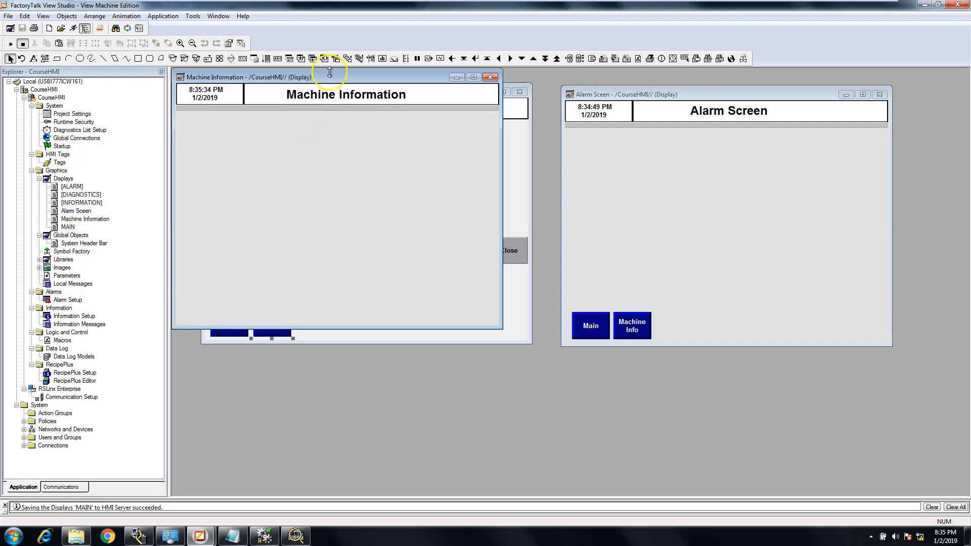
pyautogui.moveTo(384, 71); pyautogui.dragTo(463, 188)
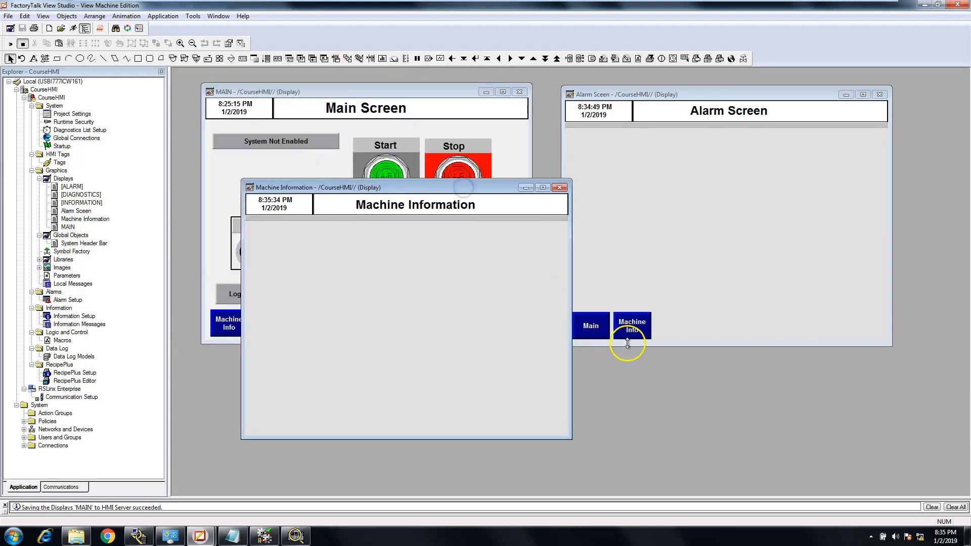
pyautogui.click(595, 333)
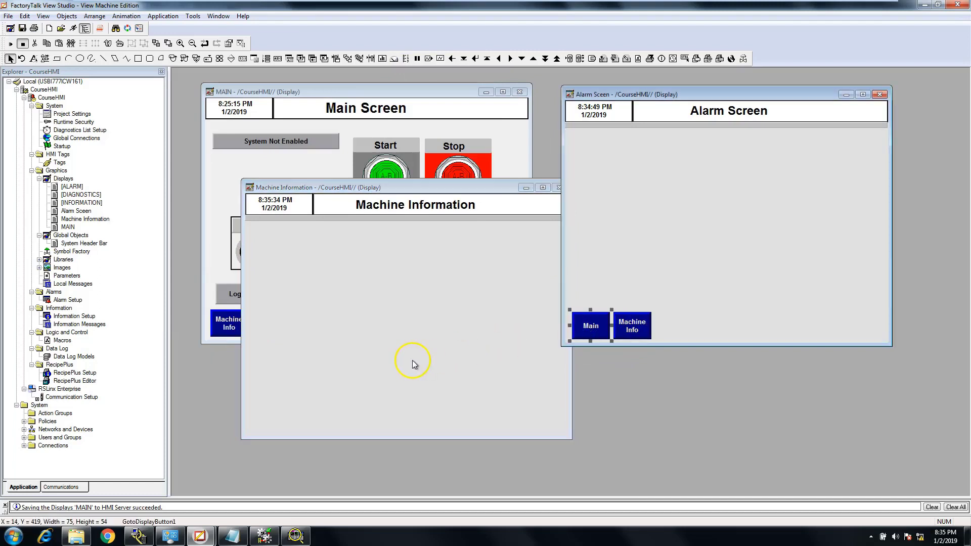
pyautogui.rightClick(584, 328)
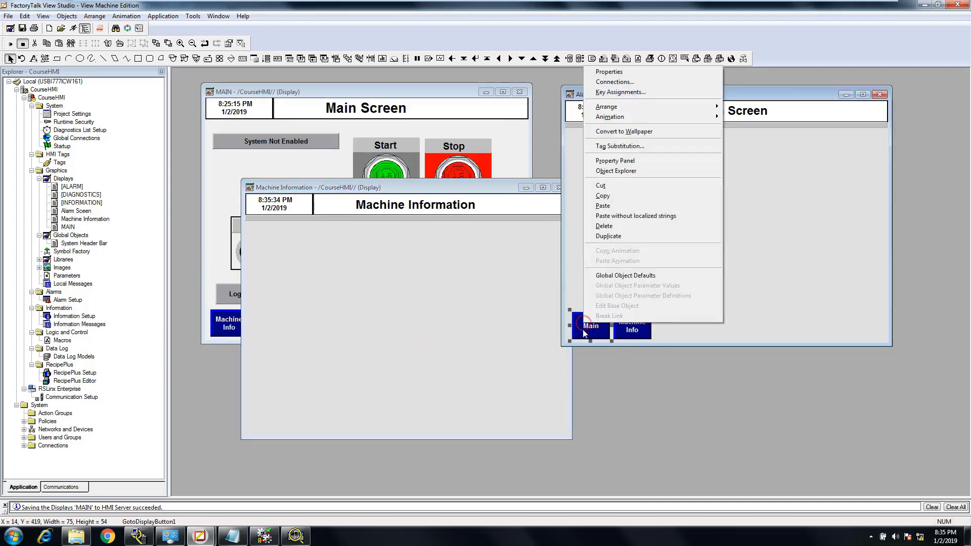
pyautogui.click(601, 200)
pyautogui.click(303, 426)
pyautogui.rightClick(303, 426)
pyautogui.click(342, 328)
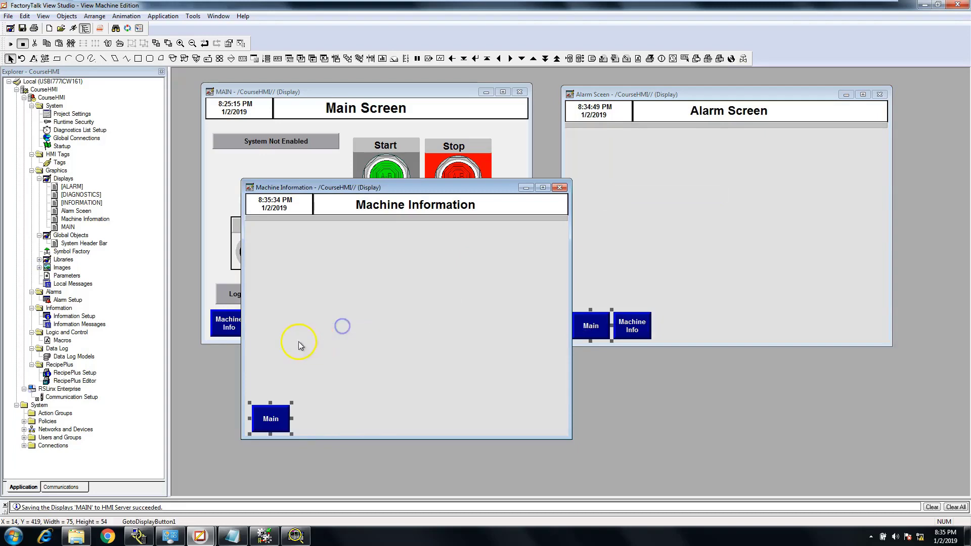
# Copy the Alarm button from the MAIN display to beside the Main button on the Machine Information display
pyautogui.moveTo(314, 189); pyautogui.dragTo(402, 191)
pyautogui.click(261, 336)
pyautogui.doubleClick(271, 331)
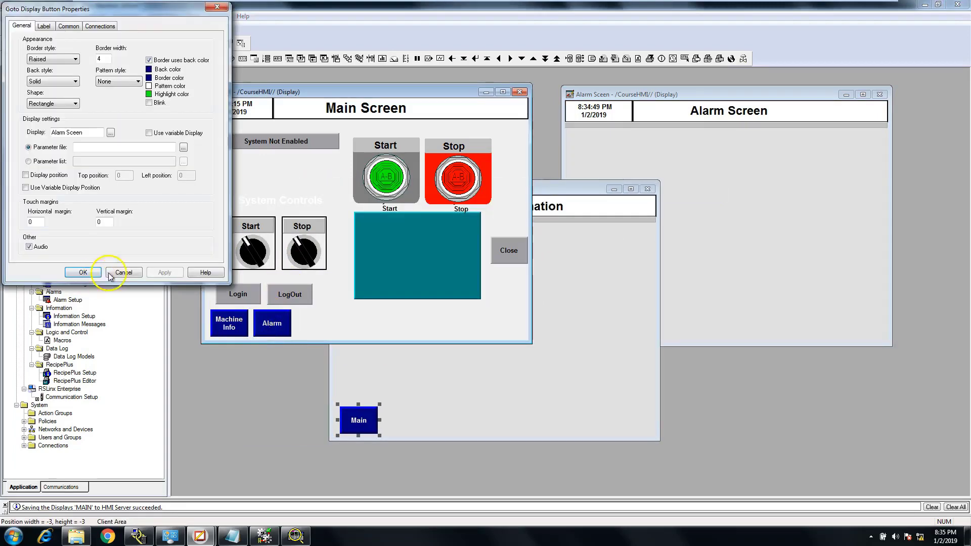
pyautogui.click(82, 271)
pyautogui.rightClick(267, 332)
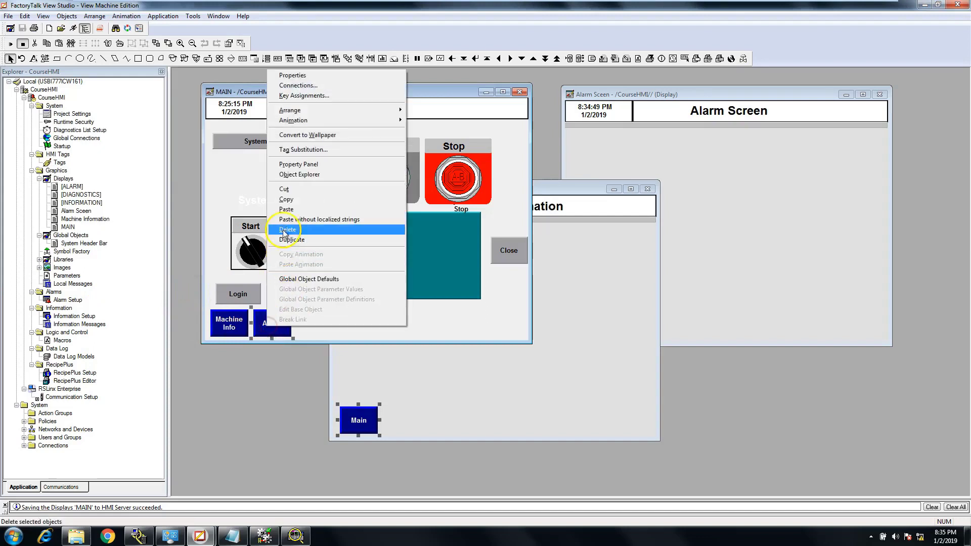
pyautogui.click(285, 202)
pyautogui.click(403, 433)
pyautogui.rightClick(401, 434)
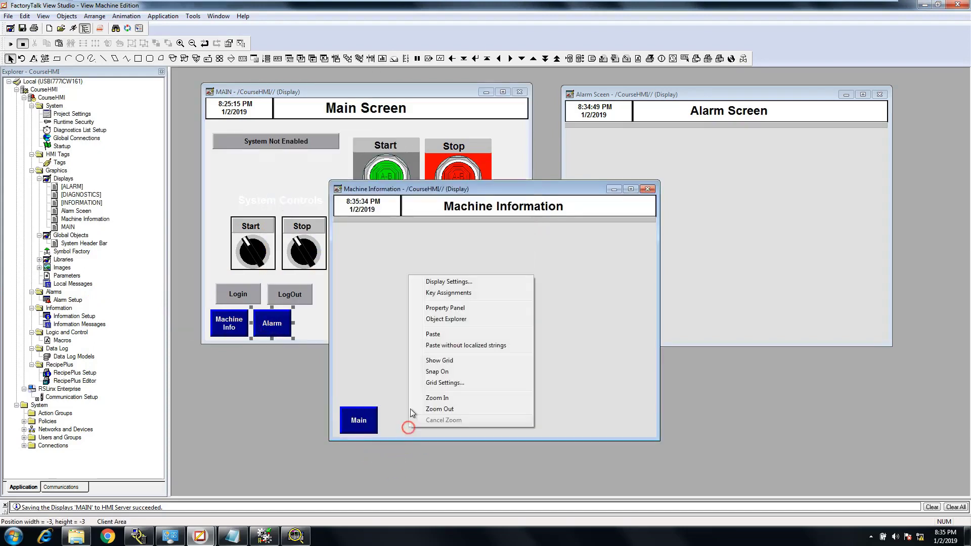
pyautogui.click(424, 333)
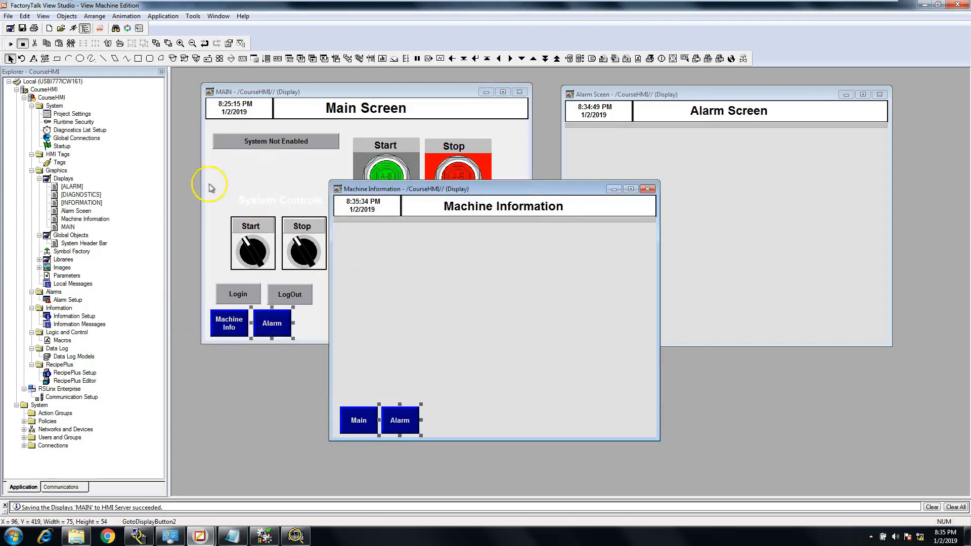
# Save the Machine Information and Alarm Sceen displays and close all three open displays
pyautogui.click(22, 29)
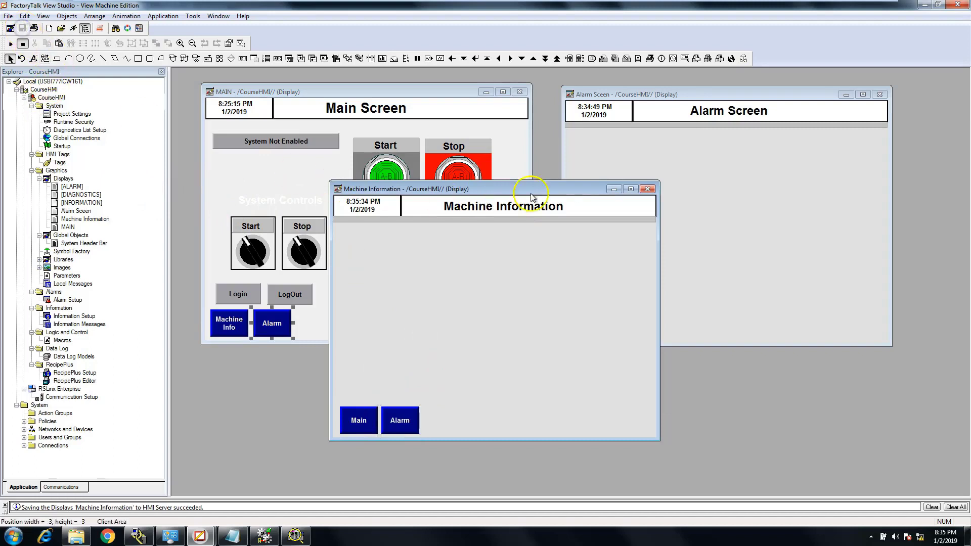
pyautogui.click(647, 188)
pyautogui.click(575, 209)
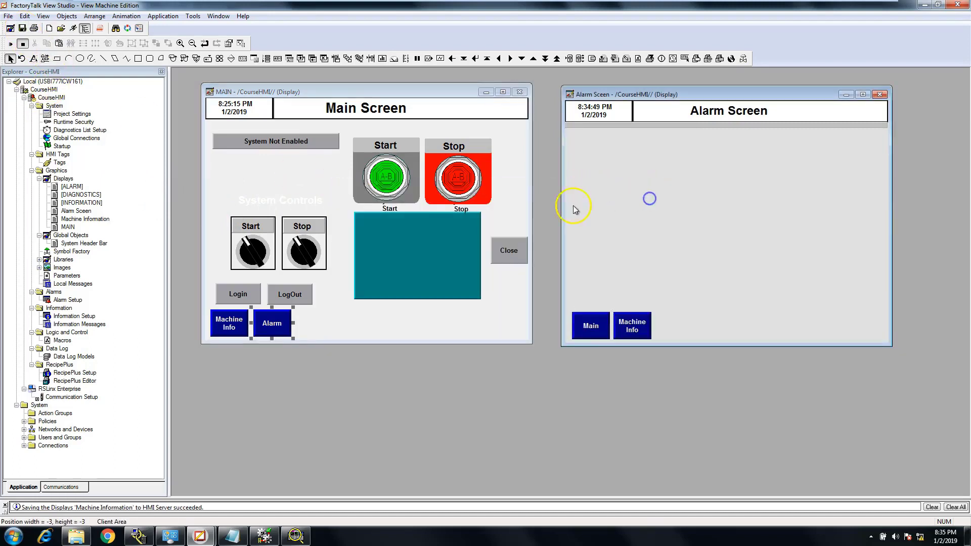
pyautogui.click(23, 30)
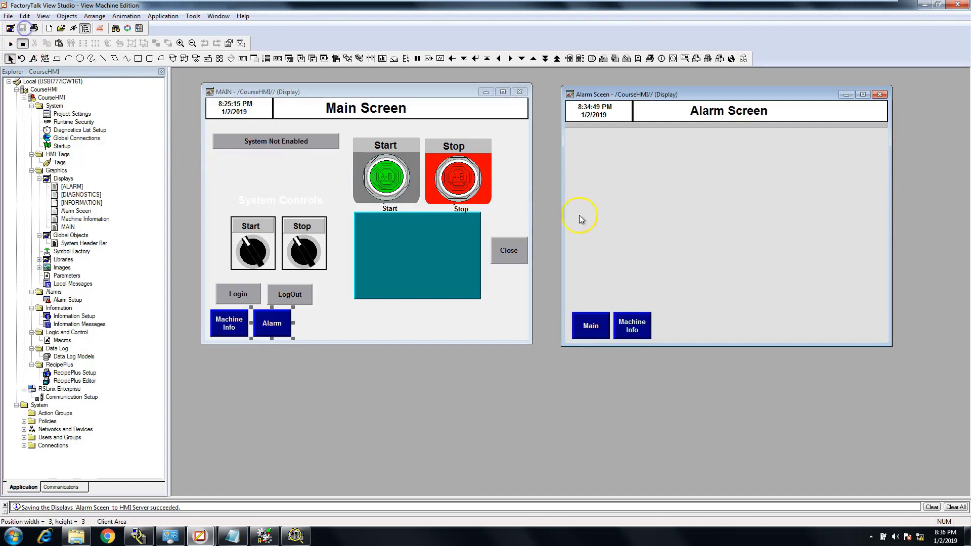
pyautogui.click(881, 95)
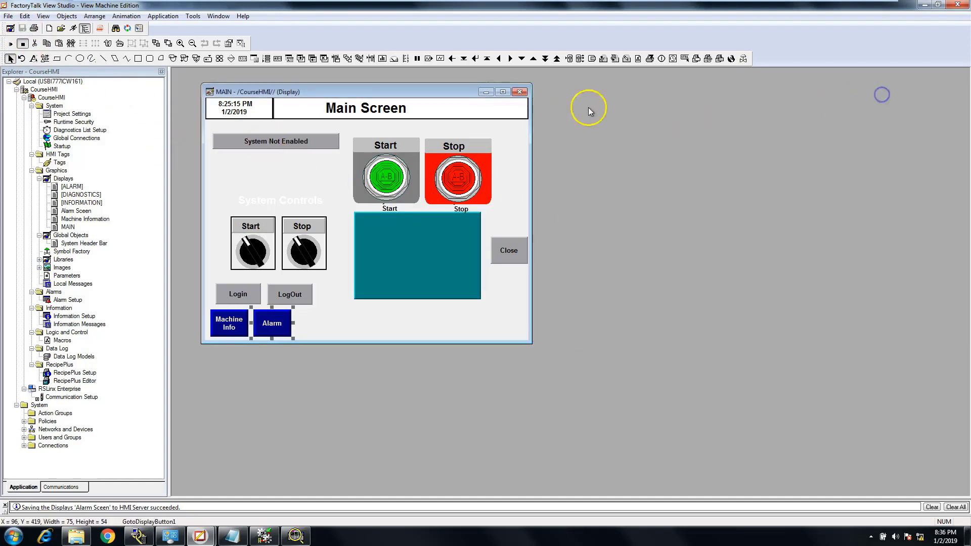
pyautogui.click(519, 93)
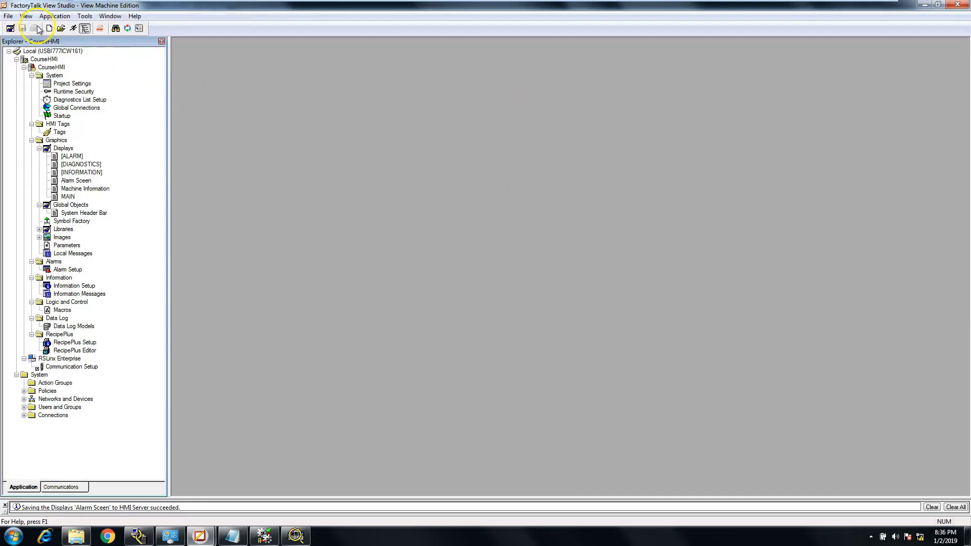
# Test-run the application and use the new navigation buttons to switch between the Main, Machine Information and Alarm screens
pyautogui.click(73, 28)
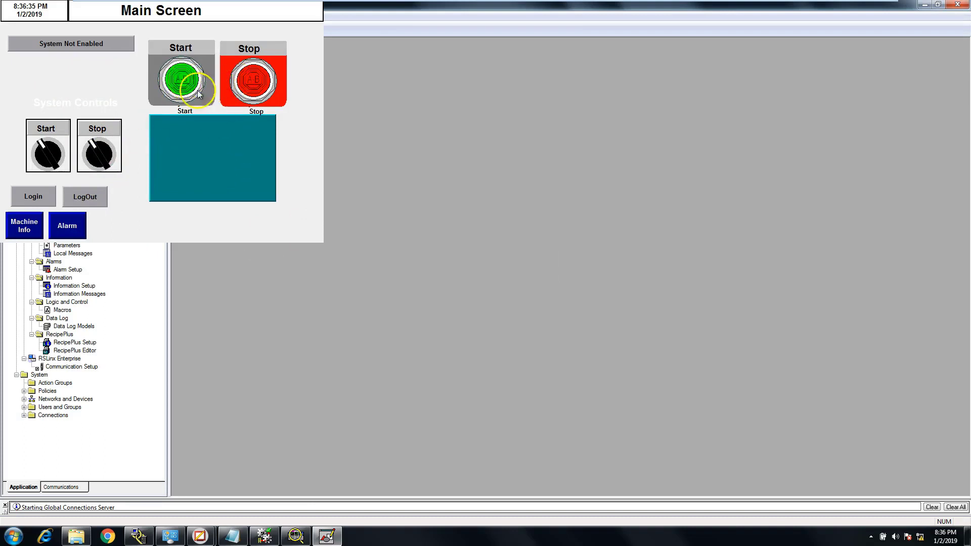
pyautogui.click(32, 231)
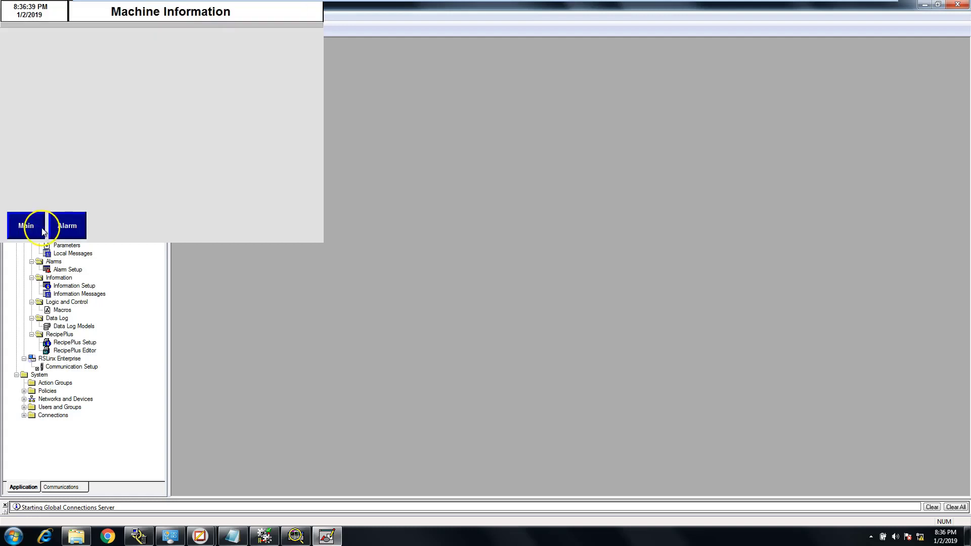
pyautogui.click(43, 232)
pyautogui.click(69, 233)
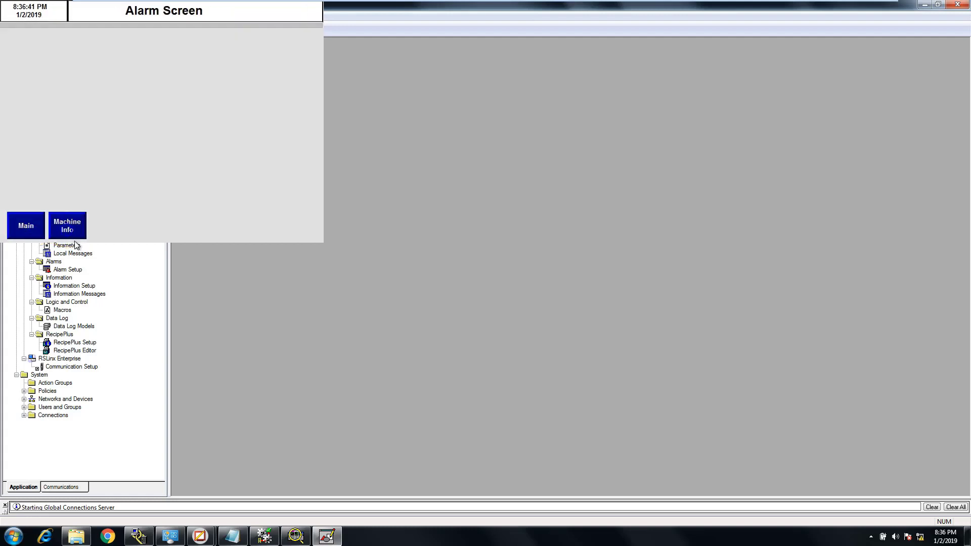
pyautogui.click(25, 225)
pyautogui.click(68, 227)
pyautogui.click(24, 226)
pyautogui.click(67, 232)
pyautogui.click(37, 227)
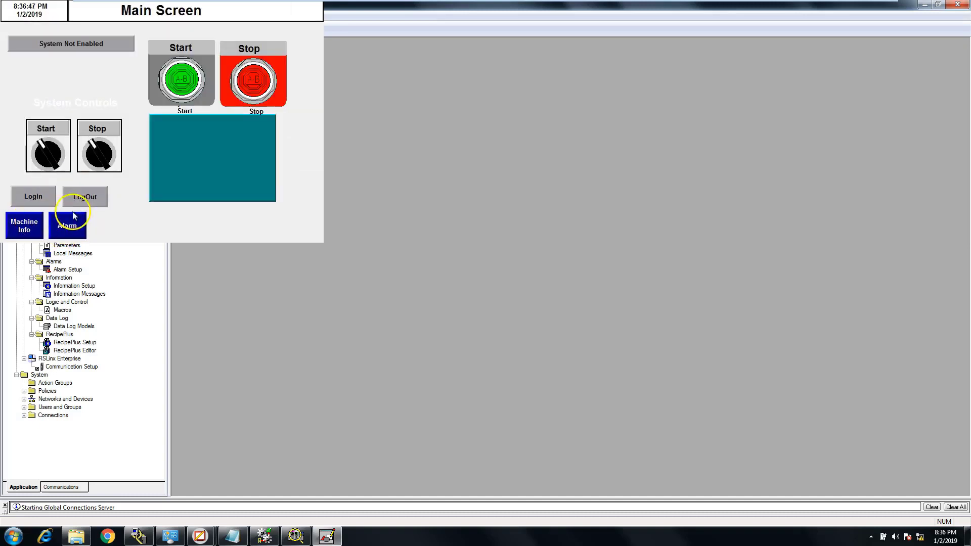
# Start a login from the running Main Screen and enter CourseAdmin as the user
pyautogui.click(41, 193)
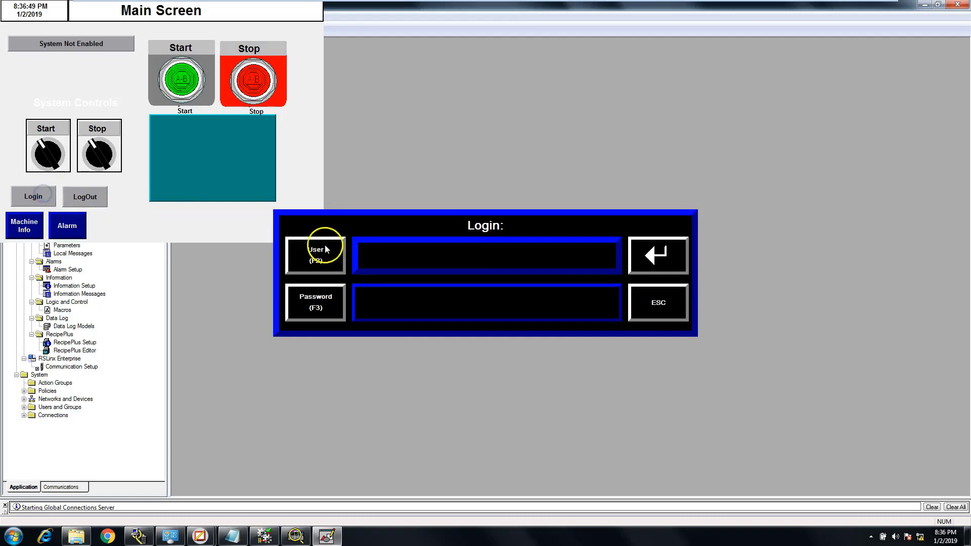
pyautogui.click(299, 254)
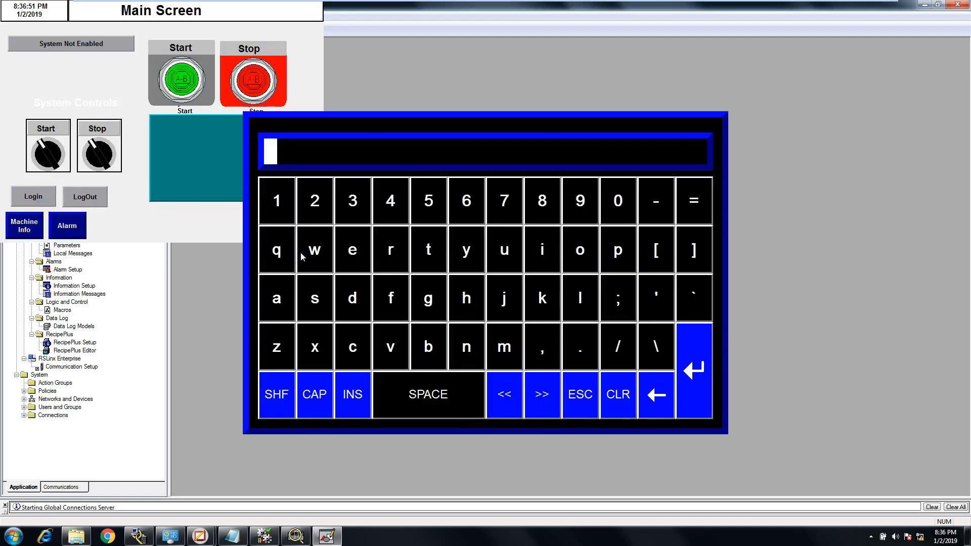
pyautogui.write('Cour')
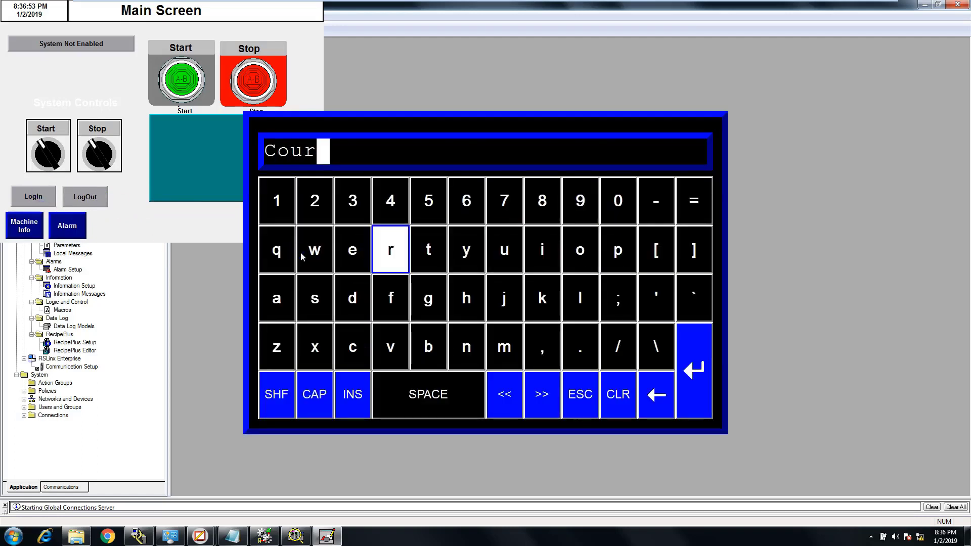
pyautogui.write('seAdmin')
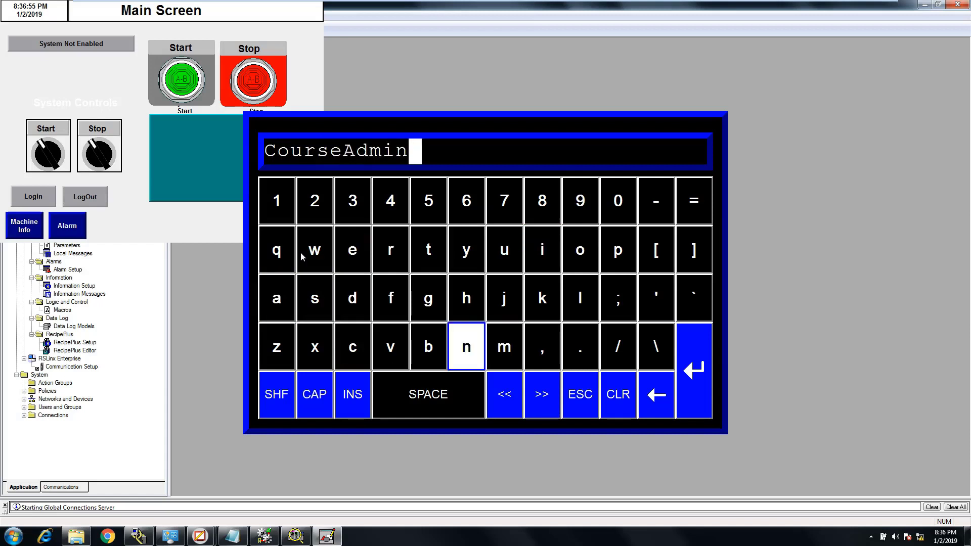
pyautogui.press('Return')
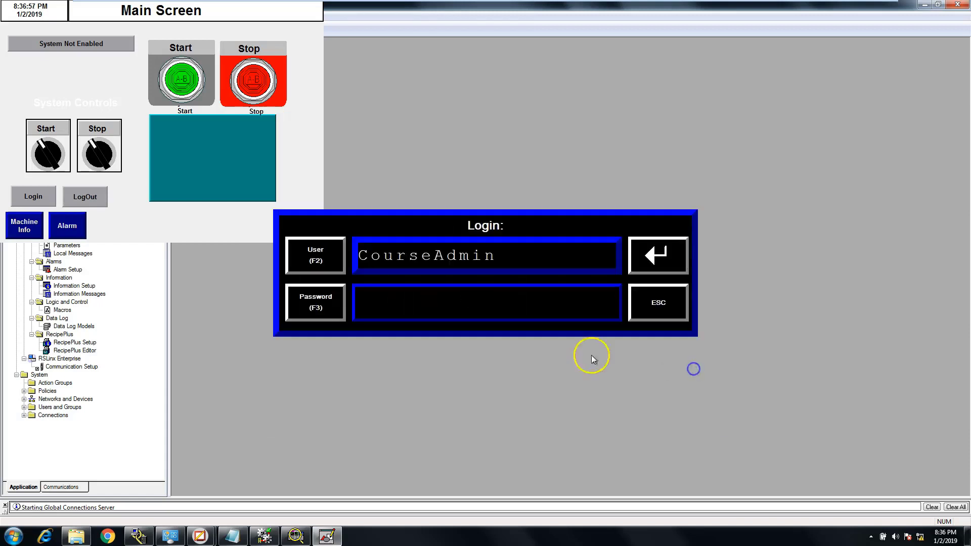
# Try to log in as CourseAdmin with the account password, and close the diagnostics list
pyautogui.click(321, 316)
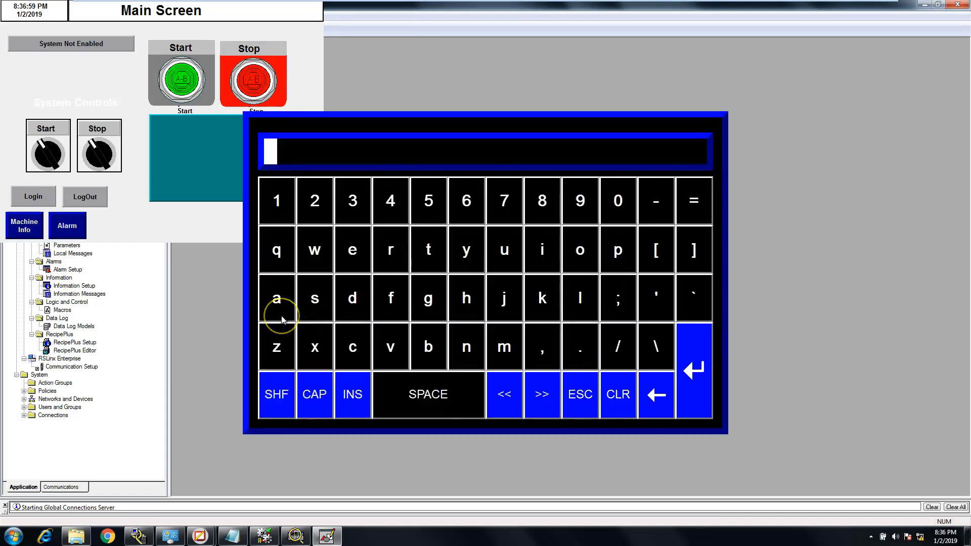
pyautogui.write('#####')
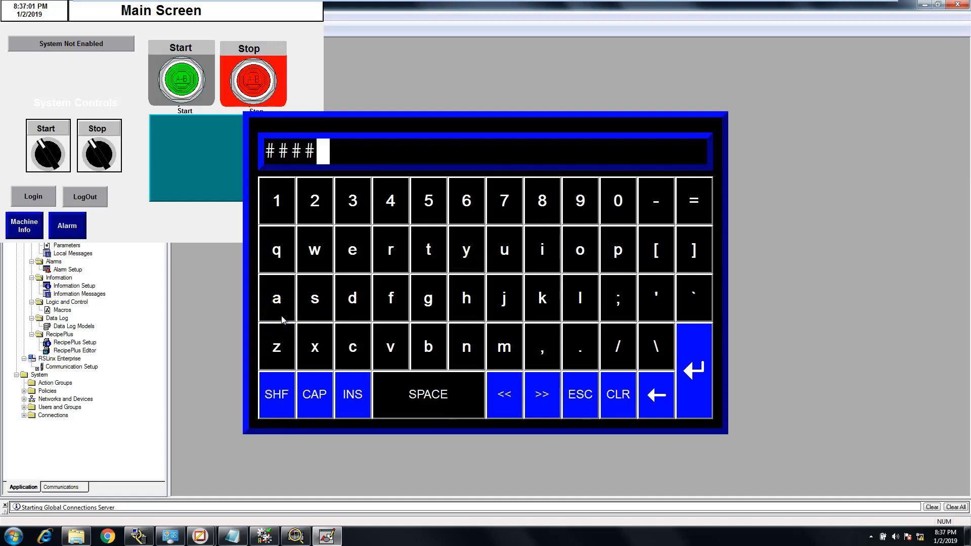
pyautogui.press('BackSpace')
pyautogui.press('BackSpace')
pyautogui.press('BackSpace')
pyautogui.press('BackSpace')
pyautogui.press('BackSpace')
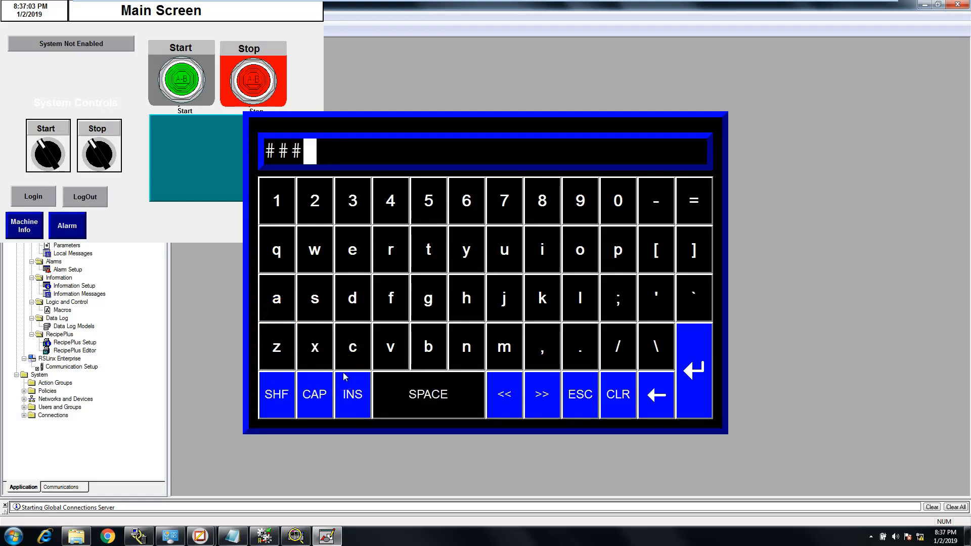
pyautogui.write('#####')
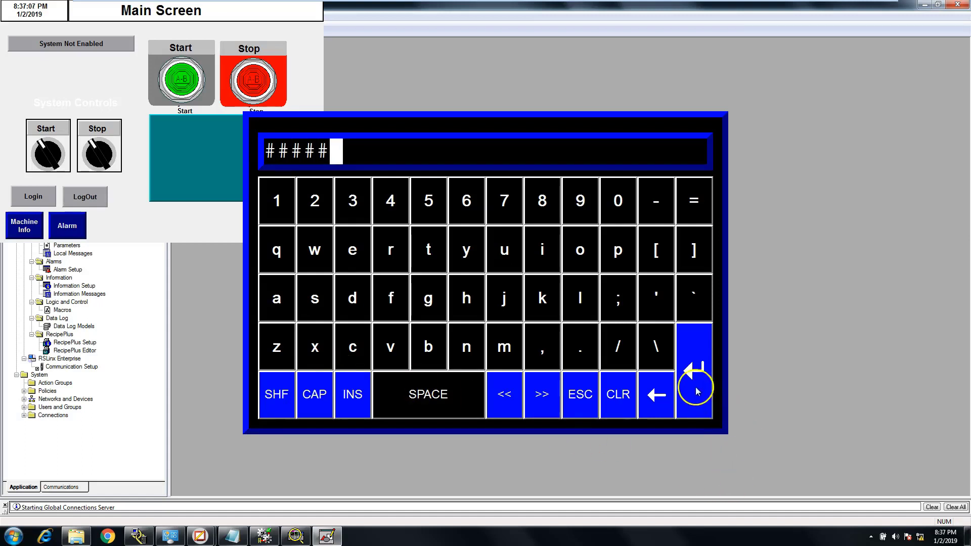
pyautogui.click(694, 371)
pyautogui.click(651, 268)
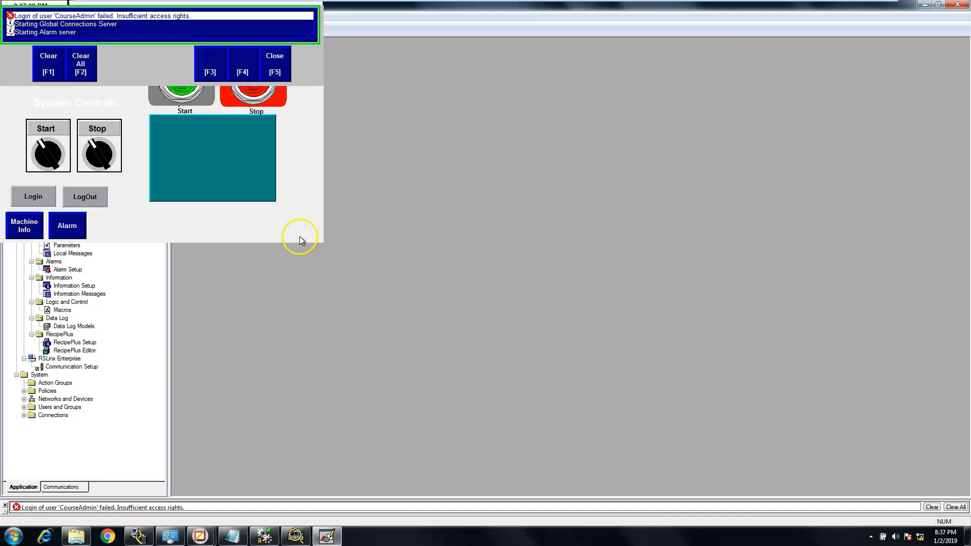
pyautogui.click(271, 73)
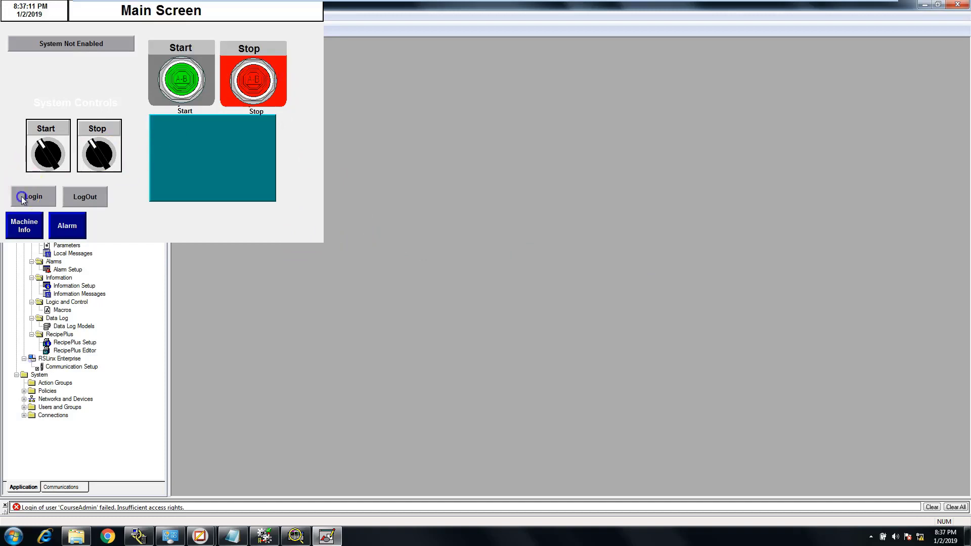
# Start another login from the running Main Screen and enter CourseAdmin as the user
pyautogui.click(314, 255)
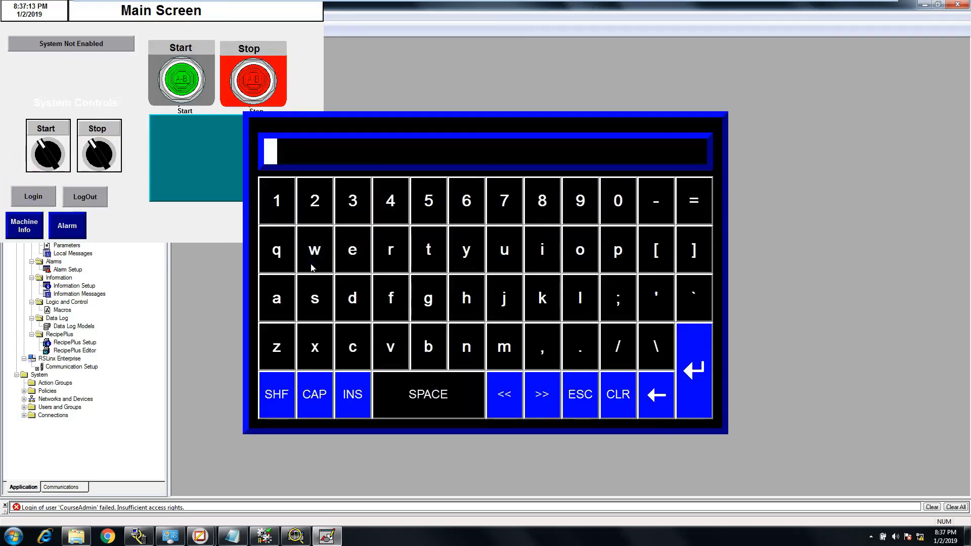
pyautogui.write('A')
pyautogui.press('BackSpace')
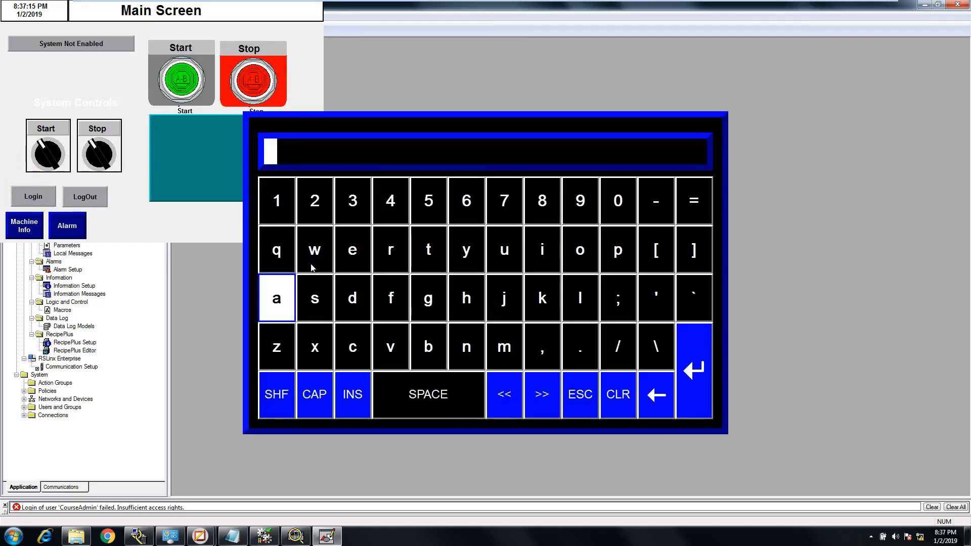
pyautogui.write('CourseAdmin')
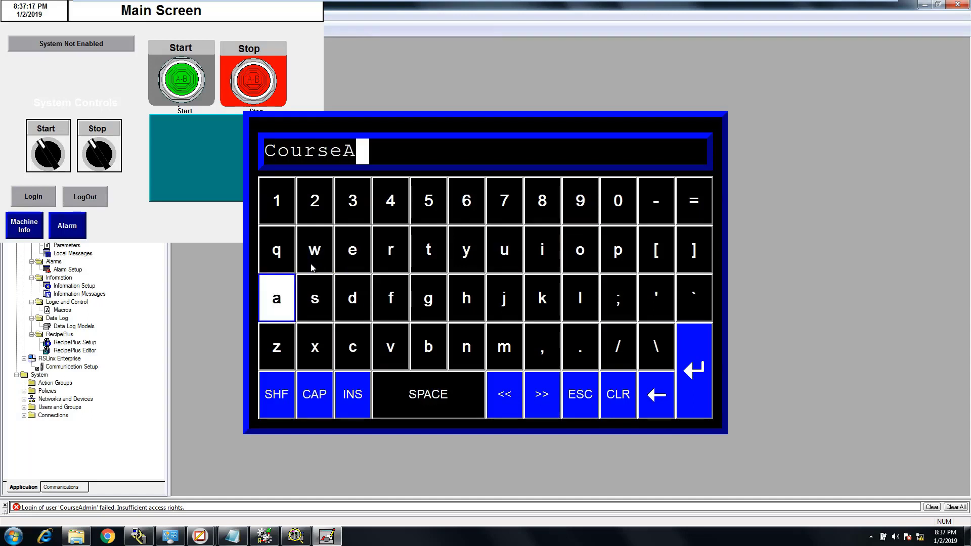
pyautogui.click(698, 376)
# Enter the account password to complete the login, and close the running application
pyautogui.click(345, 312)
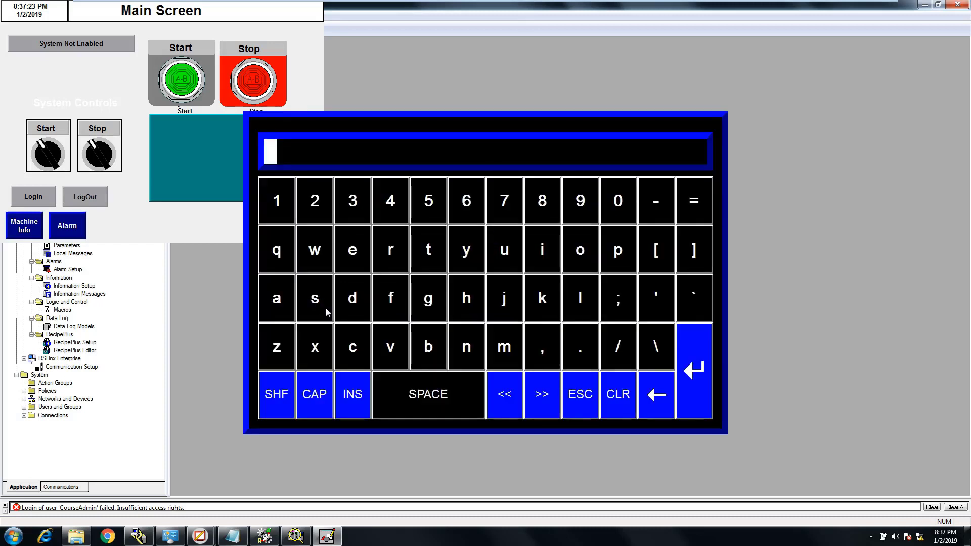
pyautogui.write('#####')
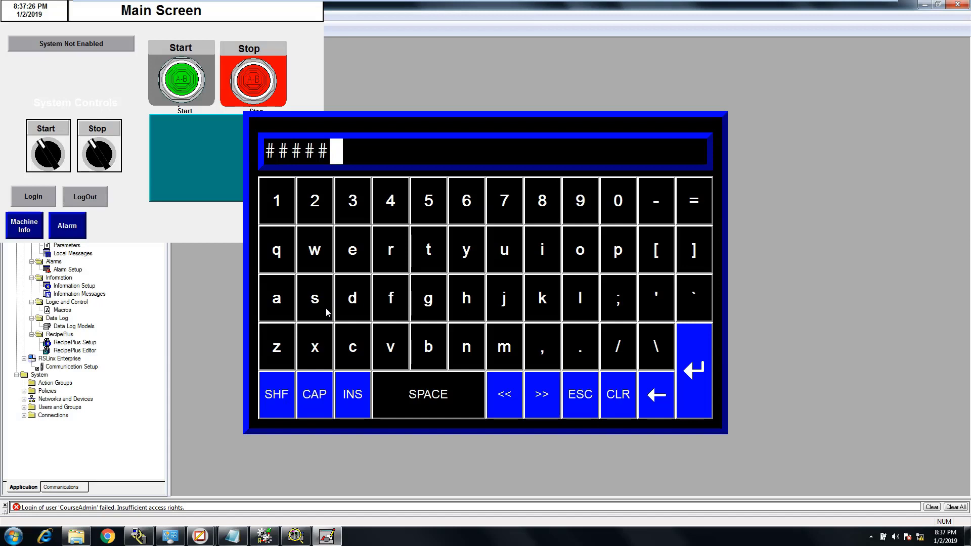
pyautogui.click(711, 400)
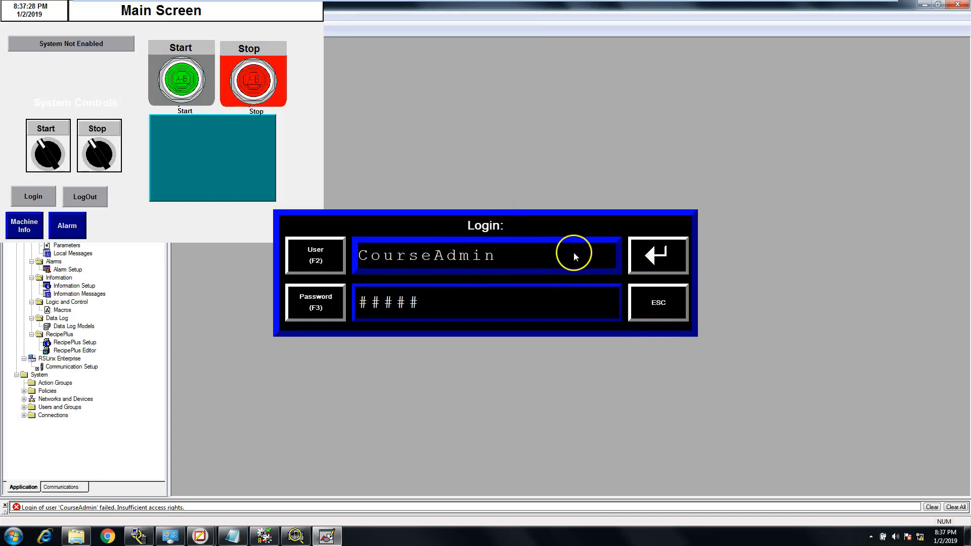
pyautogui.click(657, 255)
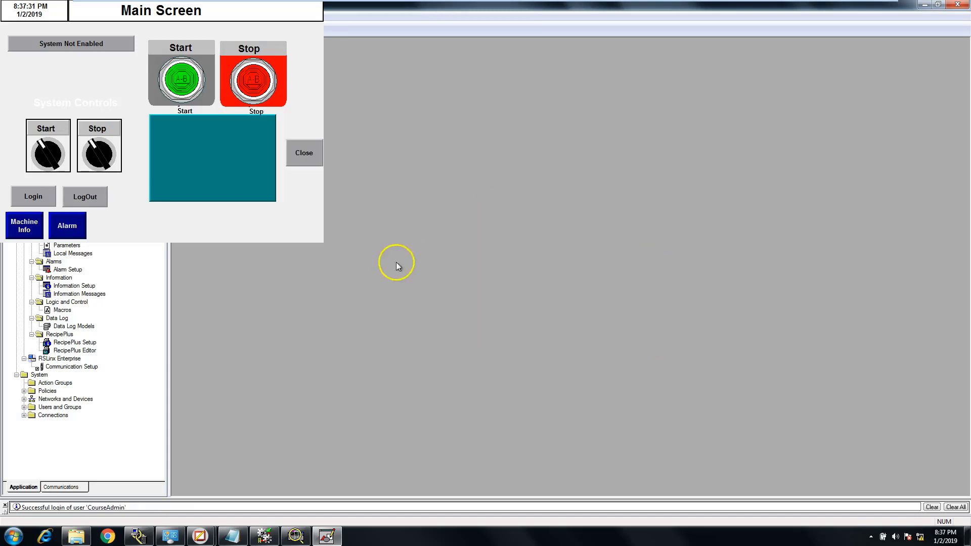
pyautogui.click(304, 153)
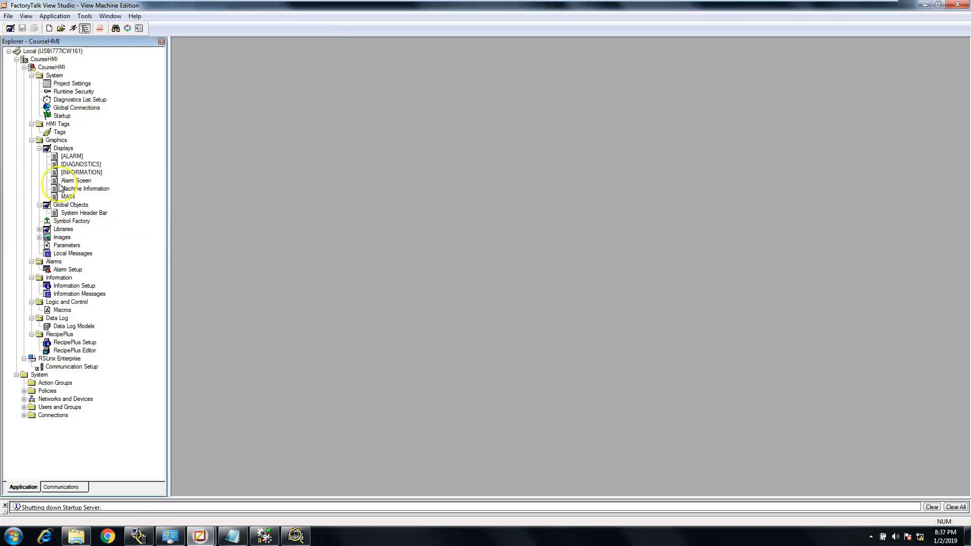
# Open the MAIN, Machine Information and Alarm Sceen displays and arrange their windows side by side
pyautogui.doubleClick(69, 197)
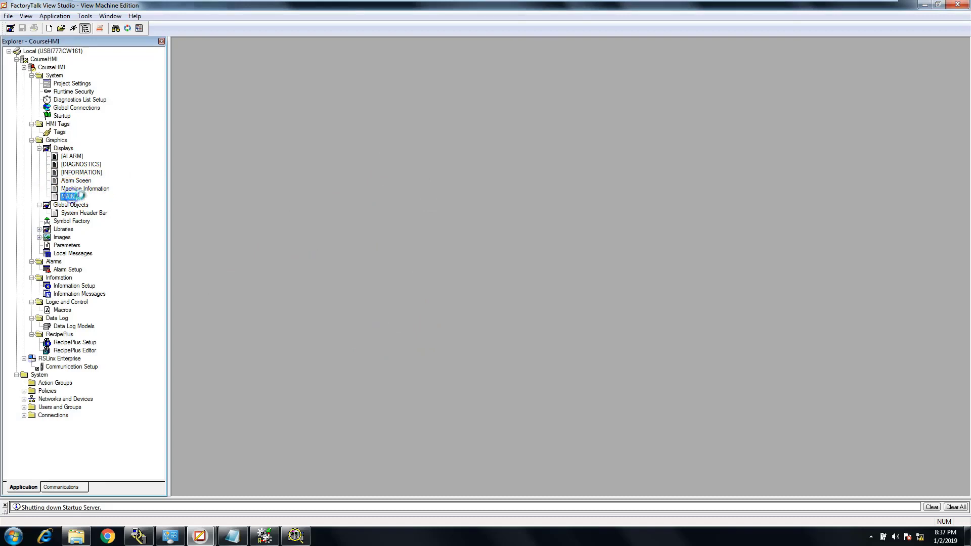
pyautogui.doubleClick(87, 220)
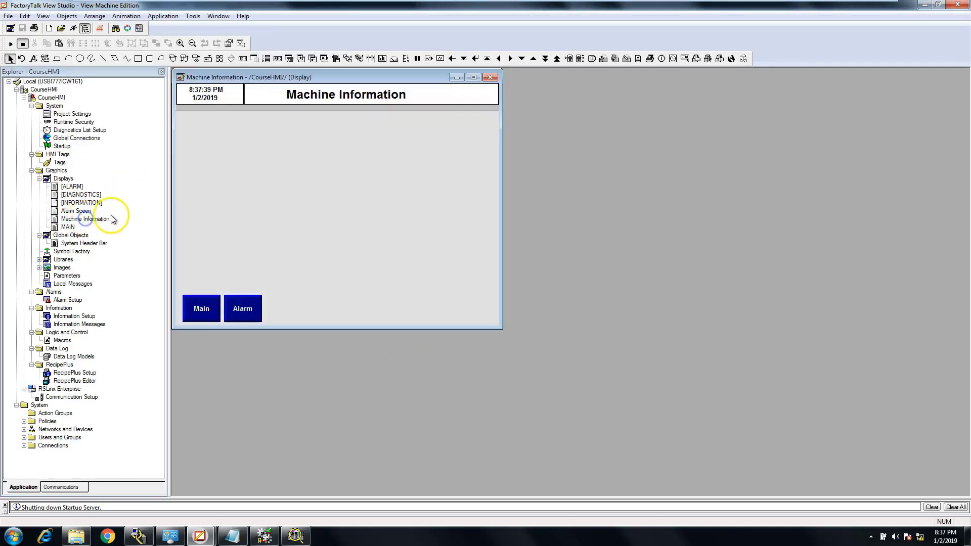
pyautogui.doubleClick(81, 211)
pyautogui.moveTo(299, 80); pyautogui.dragTo(677, 95)
pyautogui.moveTo(421, 81); pyautogui.dragTo(793, 183)
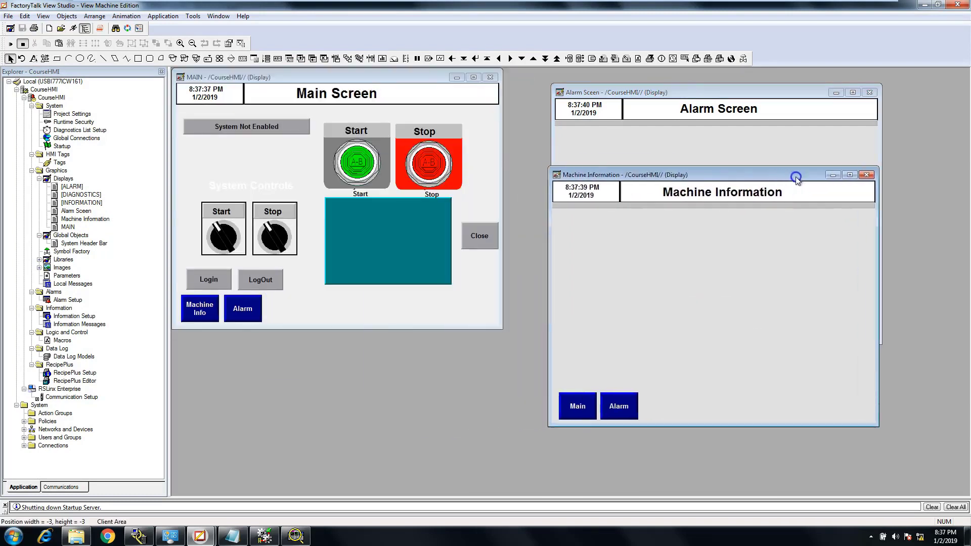
# Delete the header panels, the Main Screen title and the time and date texts from the MAIN display
pyautogui.click(429, 104)
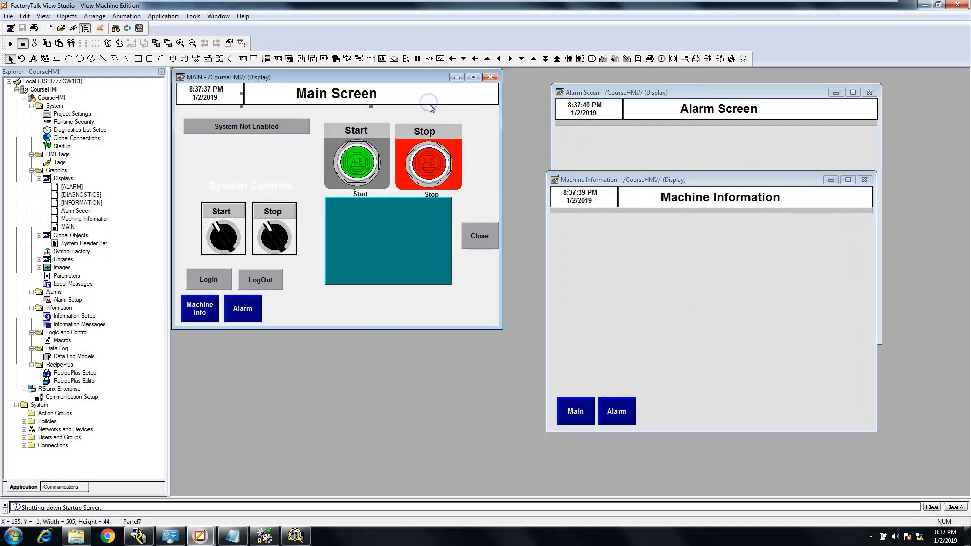
pyautogui.press('Delete')
pyautogui.click(237, 94)
pyautogui.press('Delete')
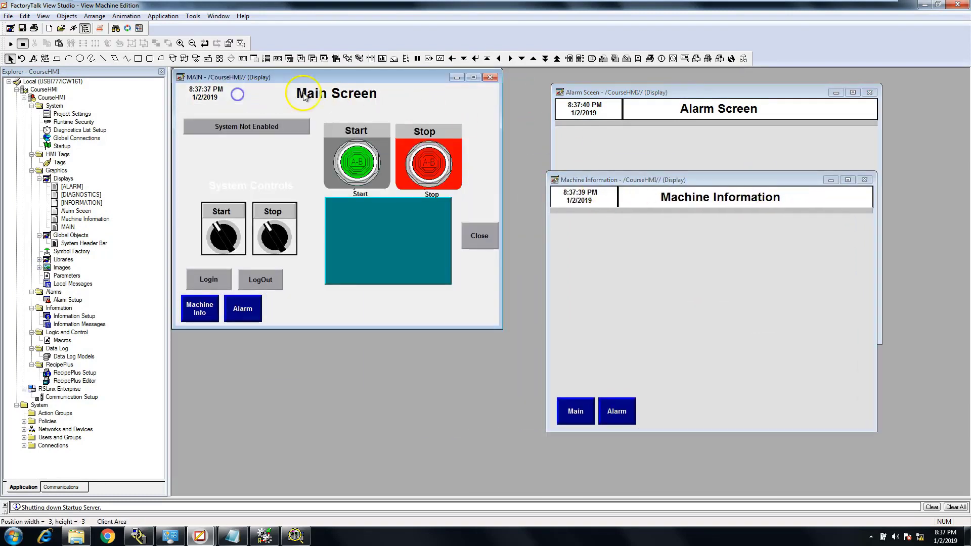
pyautogui.click(304, 97)
pyautogui.press('Delete')
pyautogui.click(210, 89)
pyautogui.press('Delete')
pyautogui.click(211, 98)
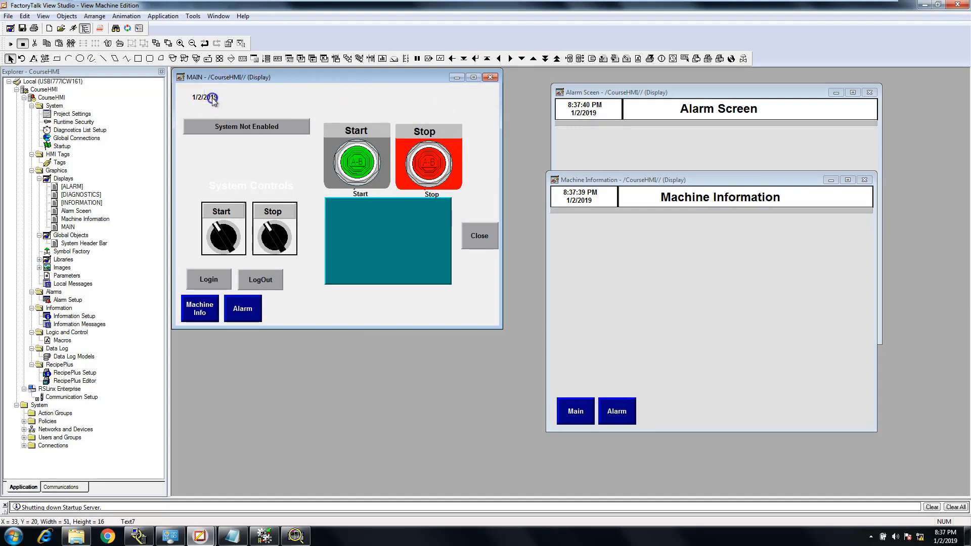
pyautogui.press('Delete')
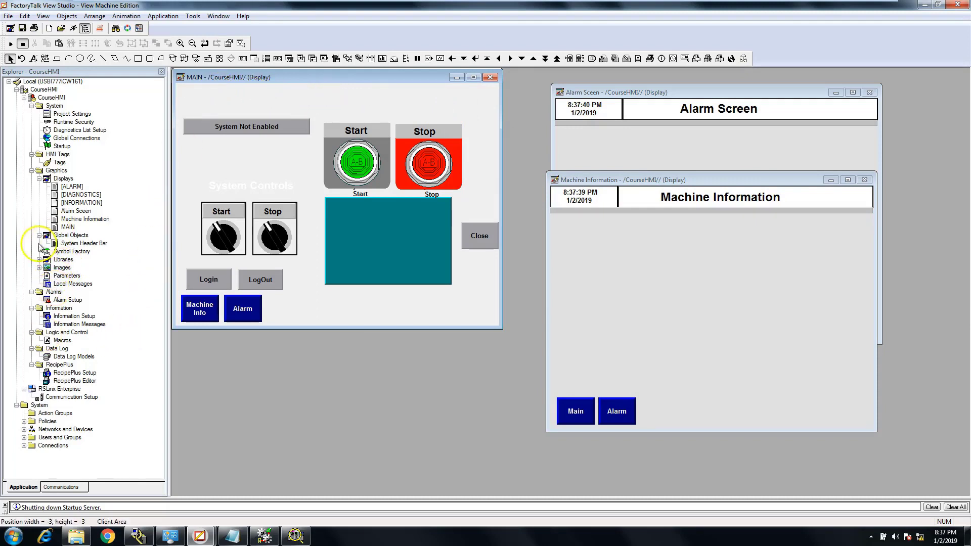
# Copy the grouped header from the System Header Bar global object to the top of the MAIN display and close the global object
pyautogui.doubleClick(84, 243)
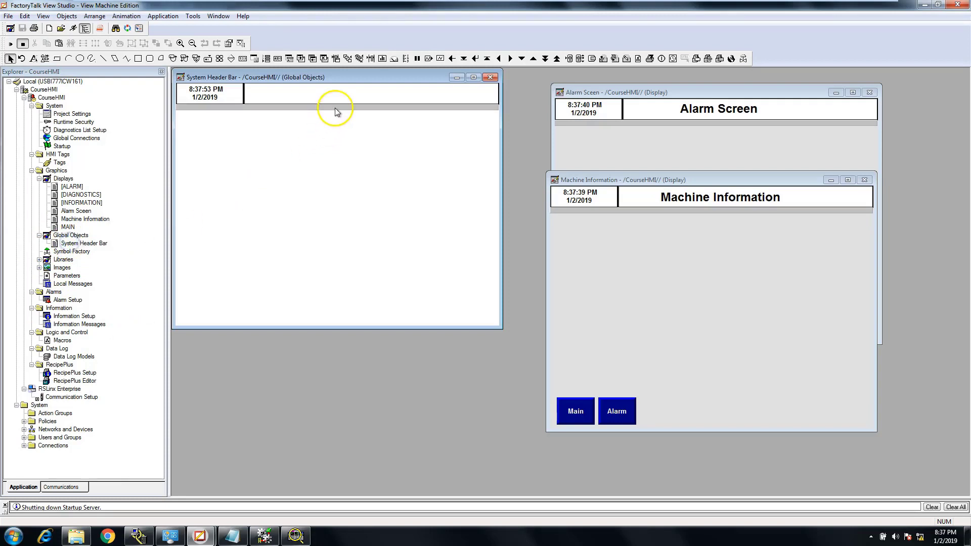
pyautogui.moveTo(363, 75); pyautogui.dragTo(347, 99)
pyautogui.click(389, 185)
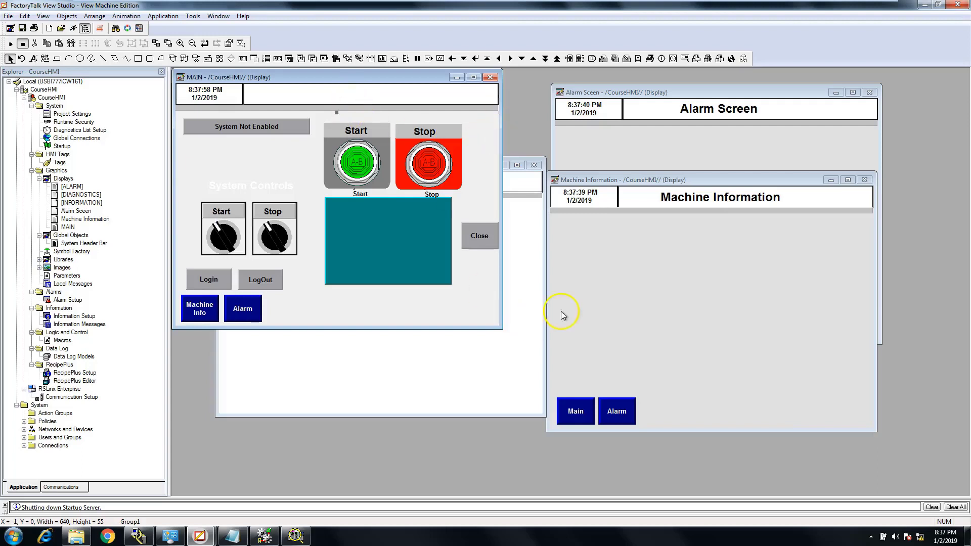
pyautogui.click(528, 277)
pyautogui.click(533, 165)
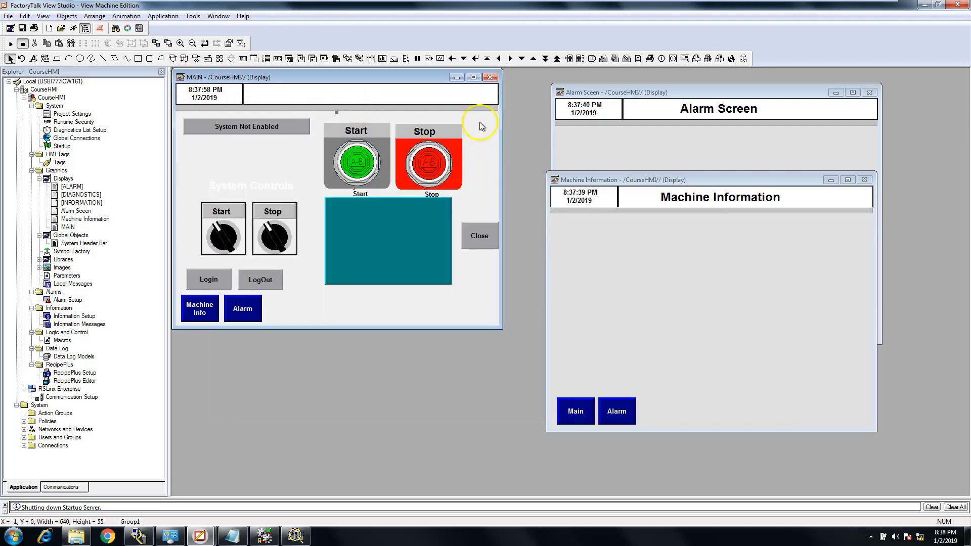
# Copy the Alarm Screen title text from the Alarm Sceen display into the MAIN display's header
pyautogui.click(701, 113)
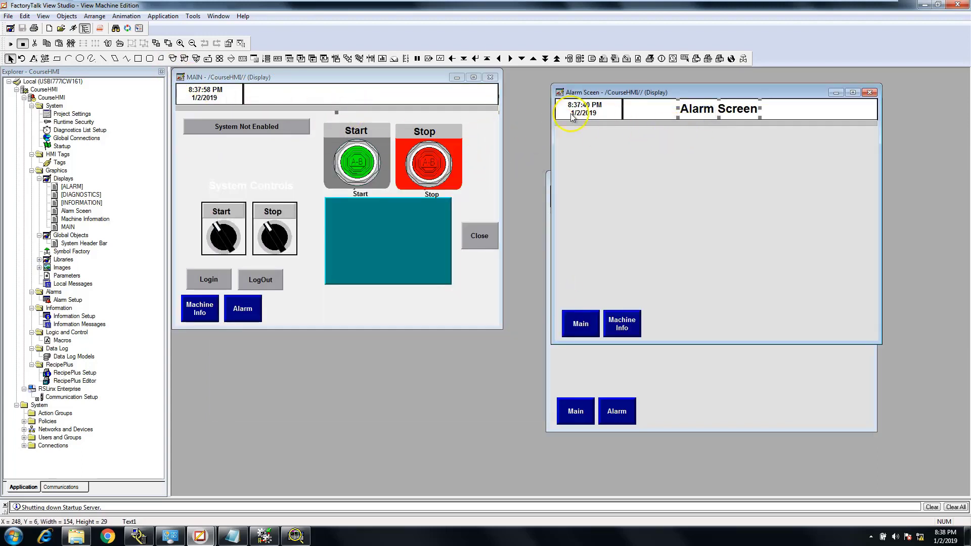
pyautogui.click(409, 98)
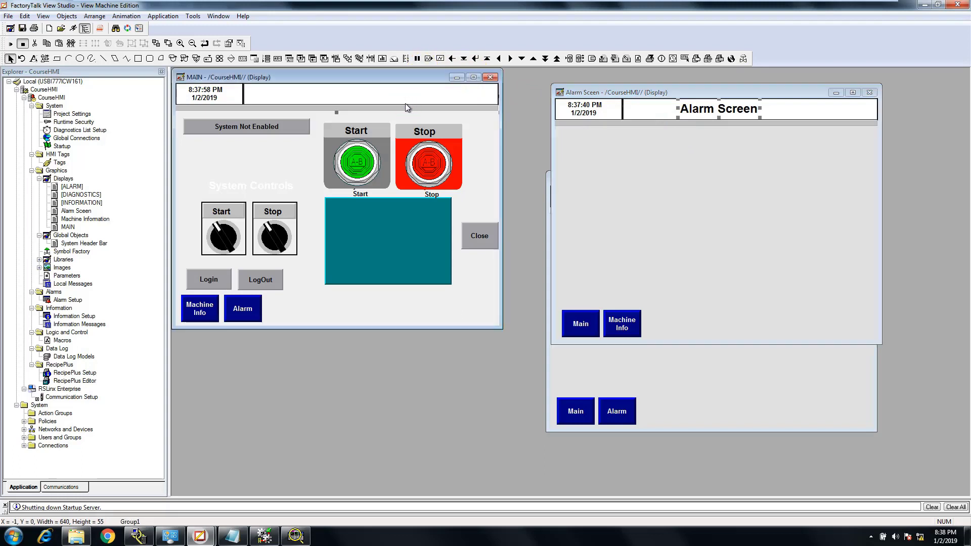
pyautogui.hotkey('ctrl', 'v')
# Change the pasted title's text to Main Screen and save the MAIN display
pyautogui.doubleClick(369, 95)
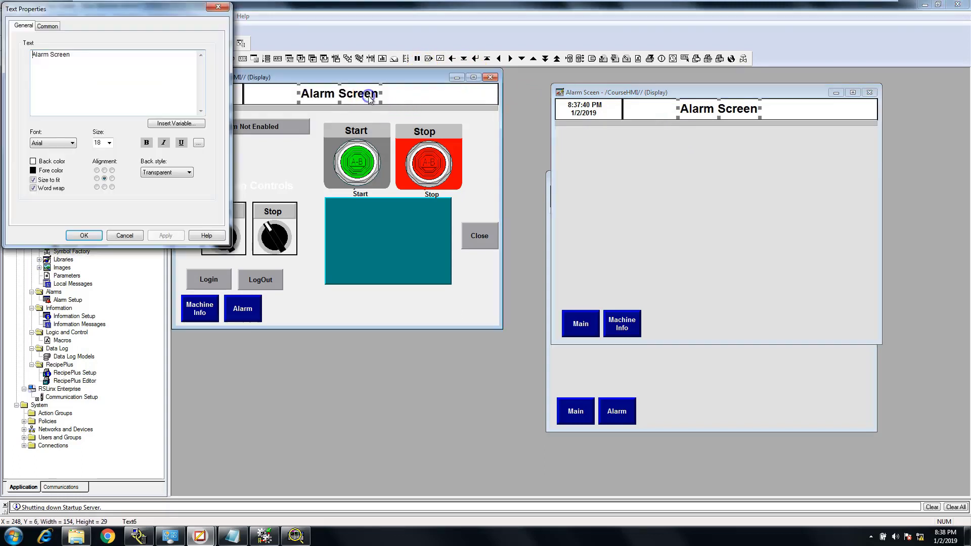
pyautogui.click(142, 60)
pyautogui.moveTo(142, 60); pyautogui.dragTo(4, 57)
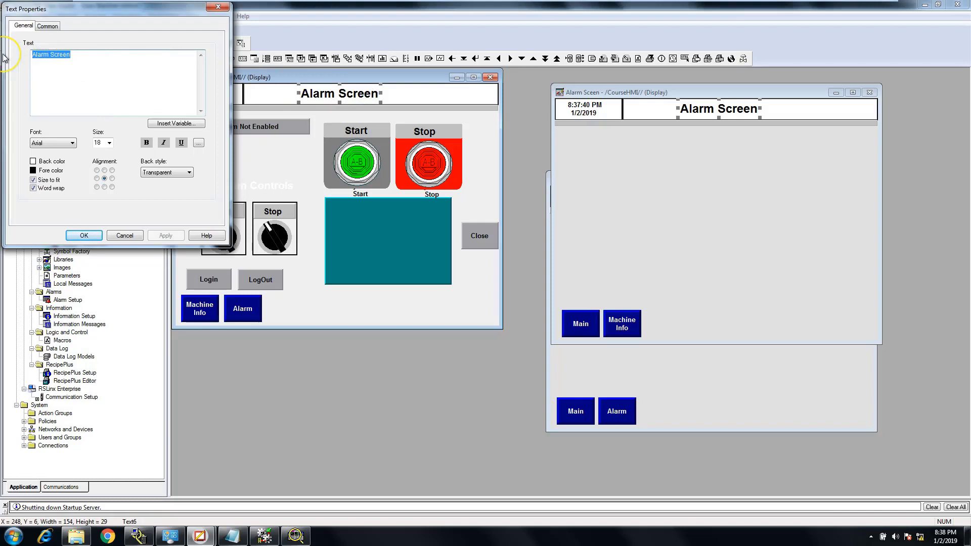
pyautogui.write('Main S')
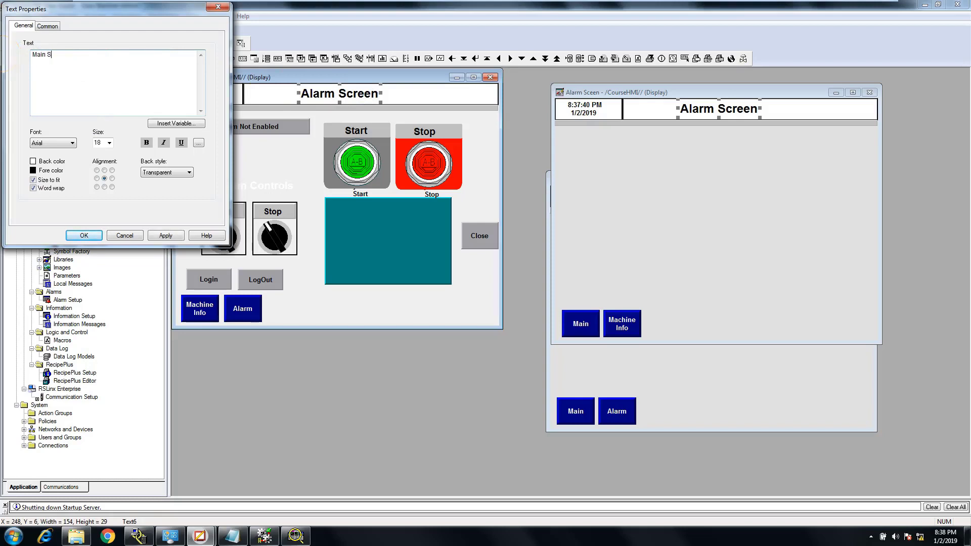
pyautogui.write('creen')
pyautogui.click(172, 235)
pyautogui.click(87, 236)
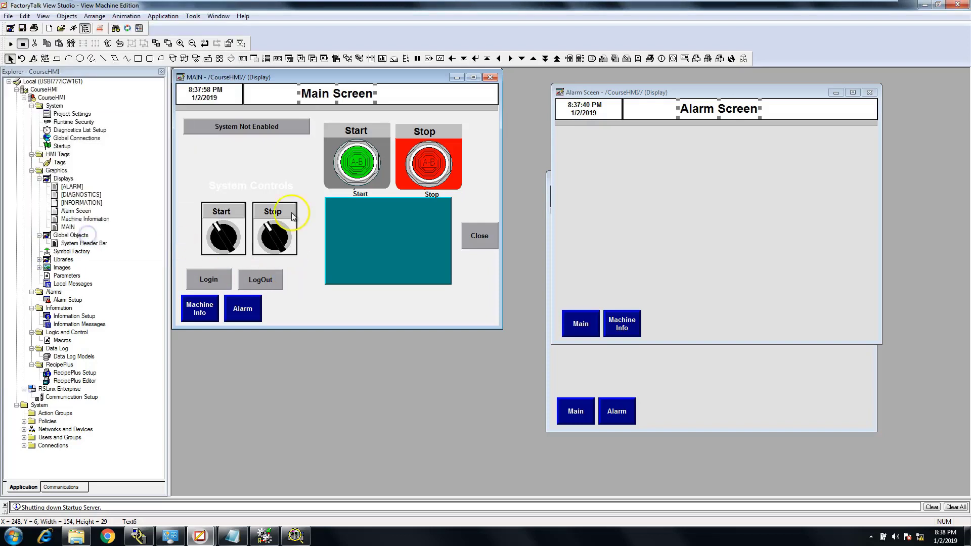
pyautogui.click(22, 28)
# Rearrange the Alarm Sceen and Machine Information windows beside the MAIN display and deselect the Alarm Screen title
pyautogui.moveTo(651, 99); pyautogui.dragTo(445, 258)
pyautogui.moveTo(694, 182); pyautogui.dragTo(764, 101)
pyautogui.moveTo(584, 253); pyautogui.dragTo(587, 212)
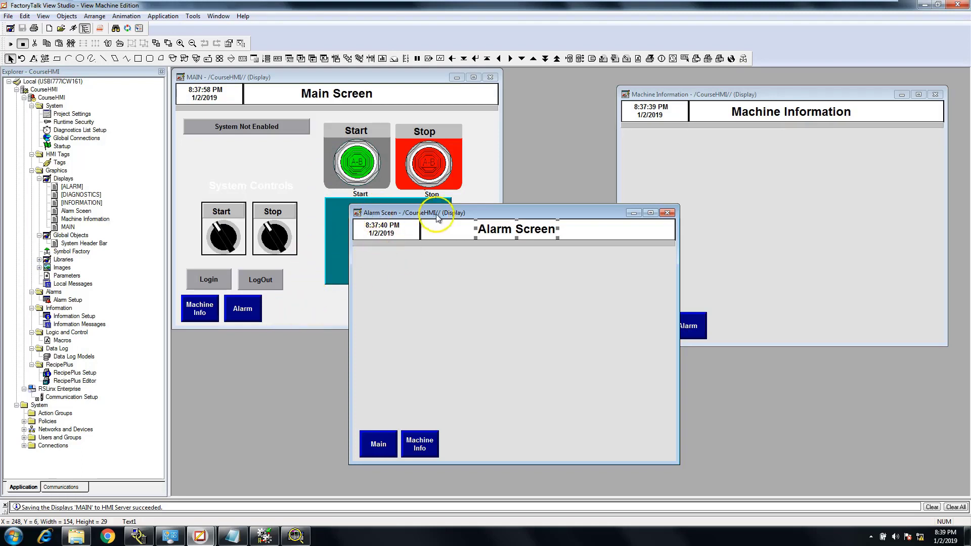
pyautogui.moveTo(480, 216); pyautogui.dragTo(611, 184)
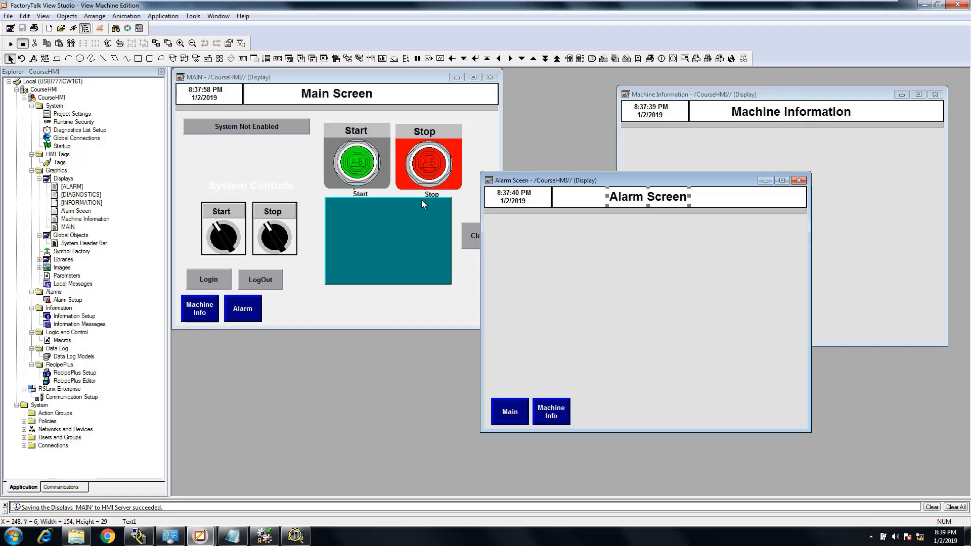
pyautogui.click(527, 260)
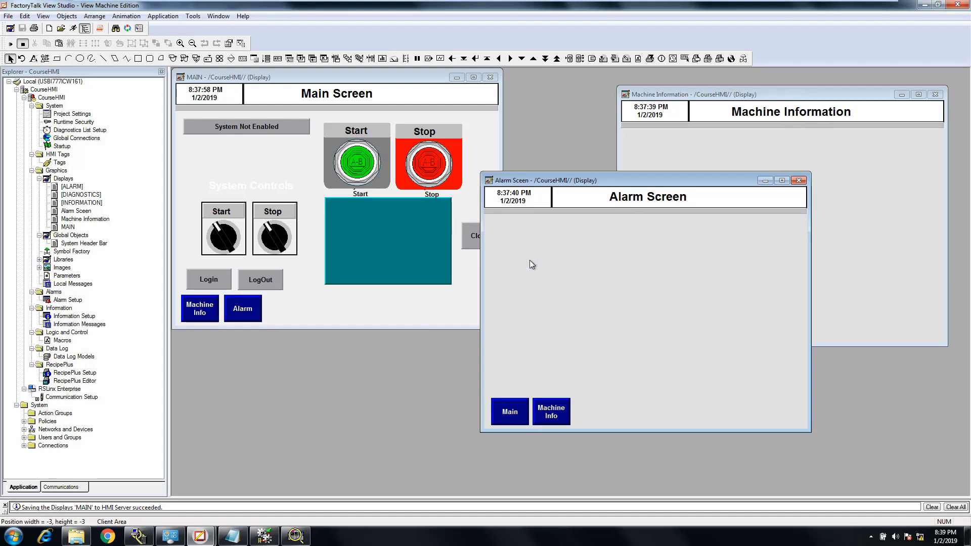
pyautogui.click(347, 375)
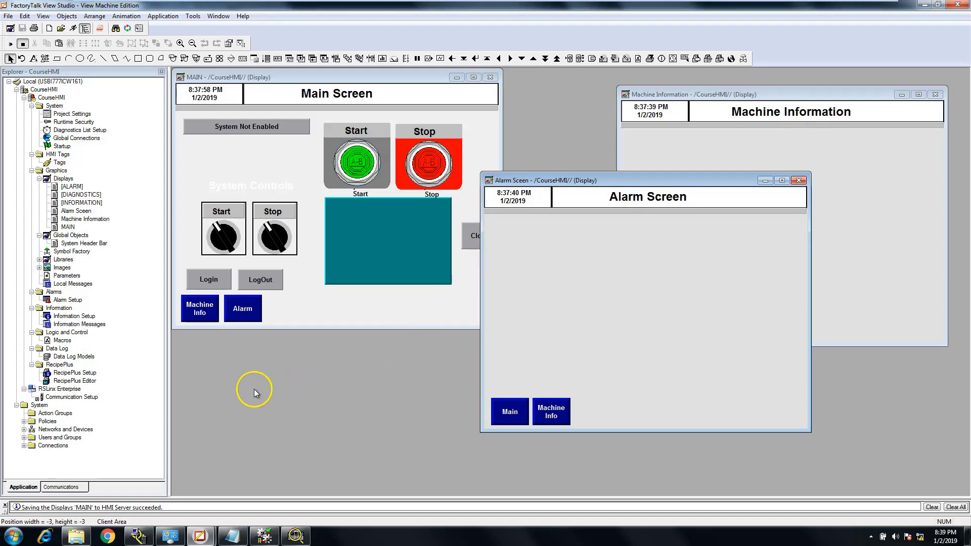